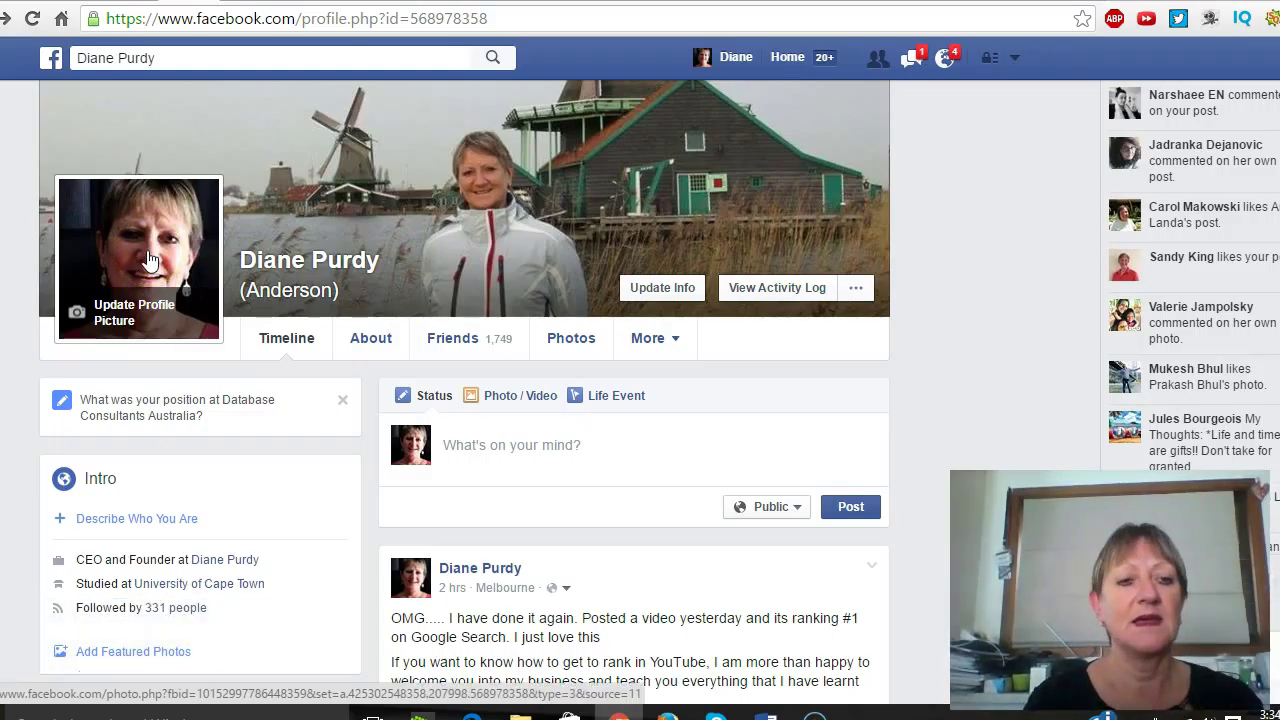
left_click(308, 214)
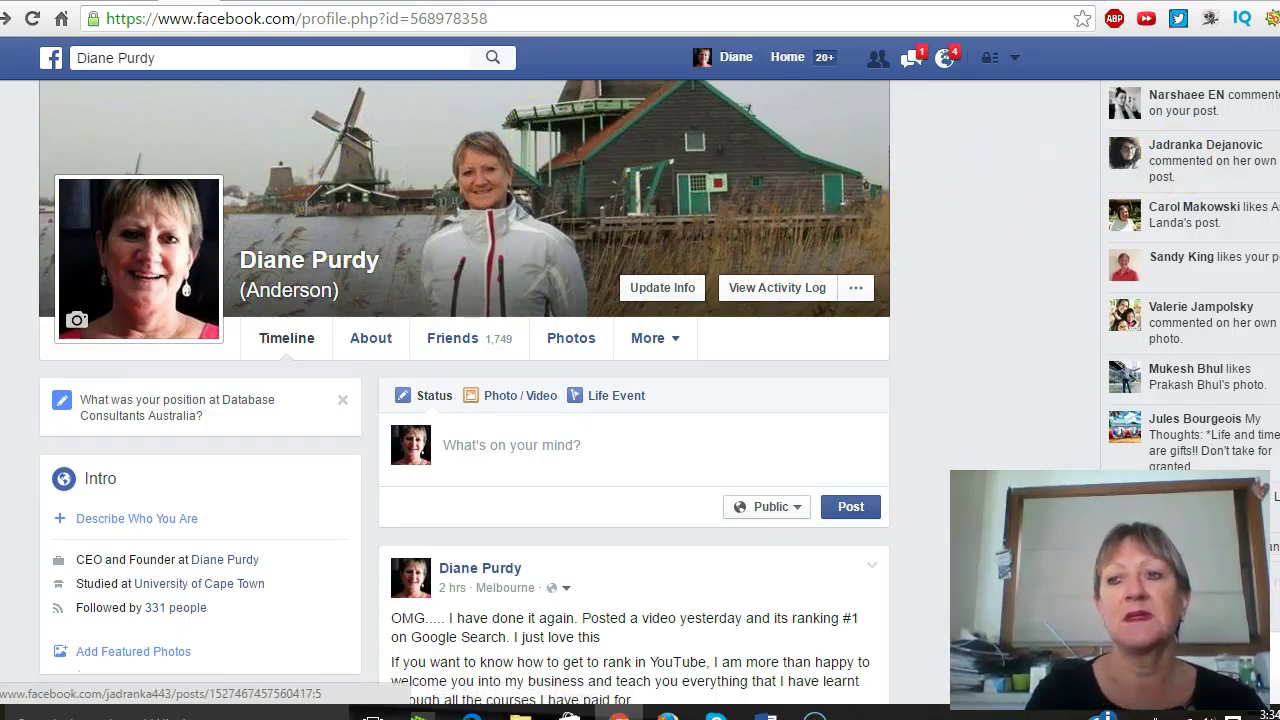
scroll(1040, 208, "up", 1)
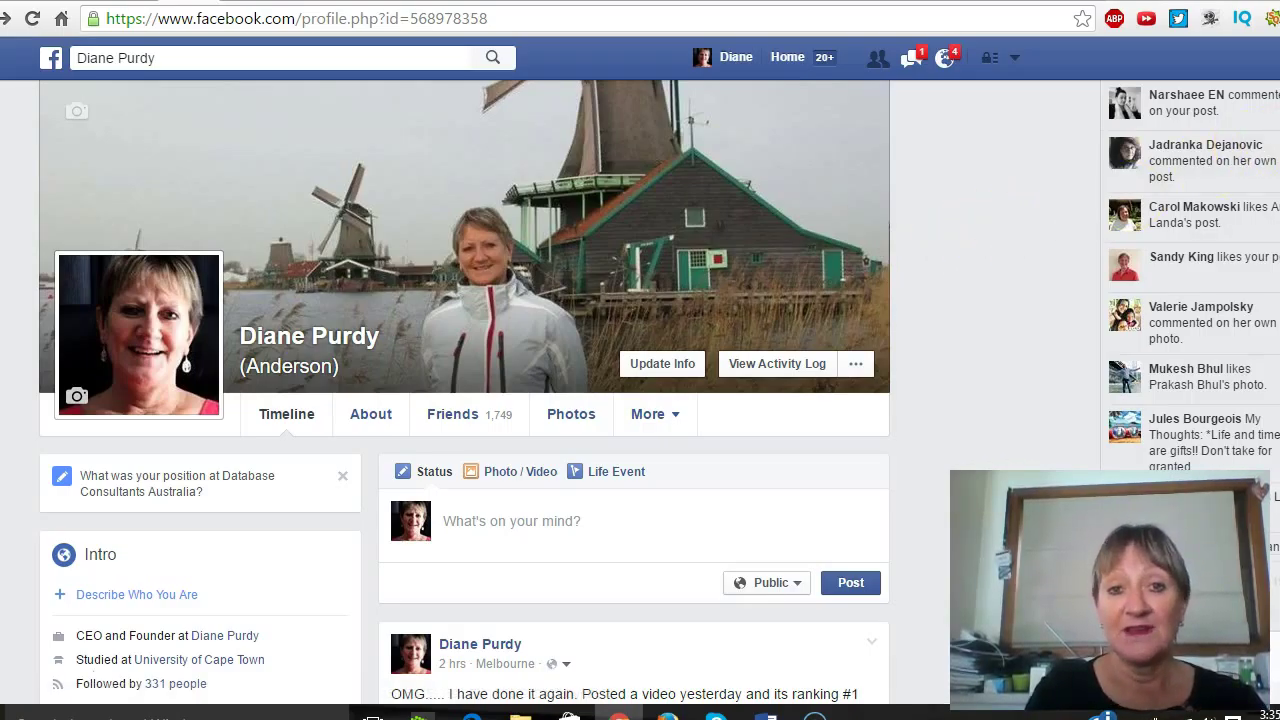
scroll(464, 400, "down", 1)
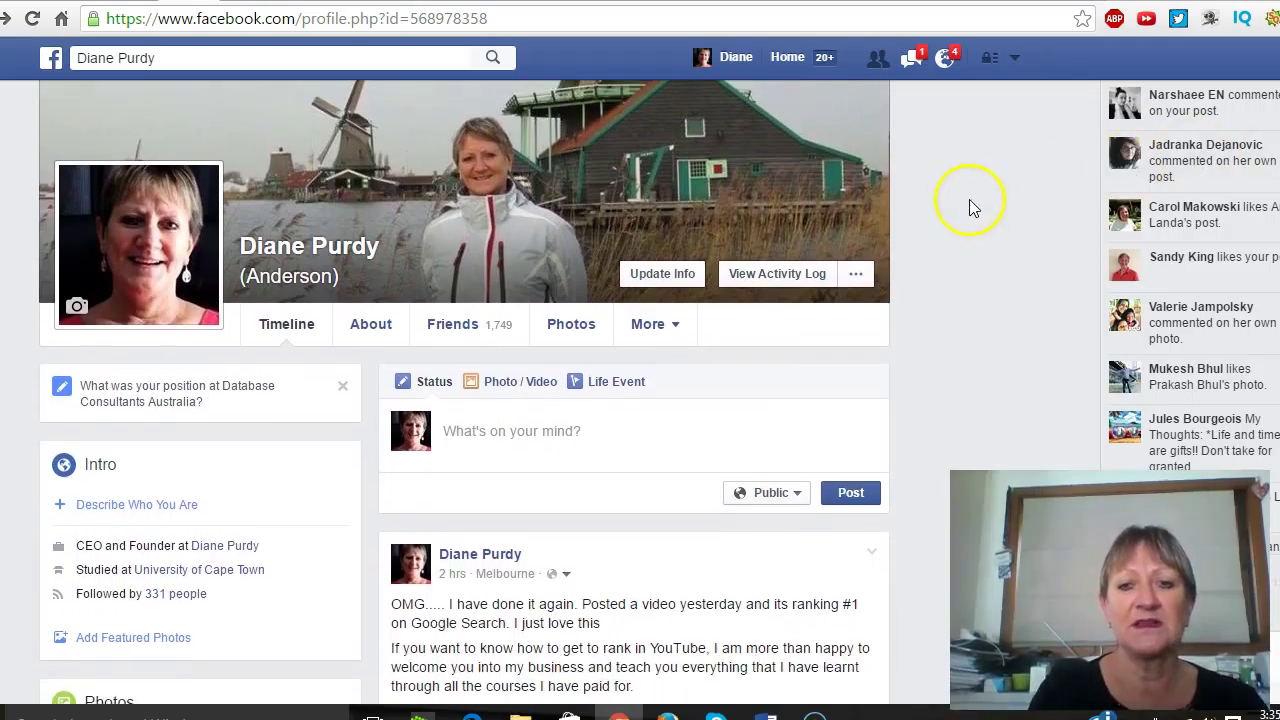
left_click(858, 277)
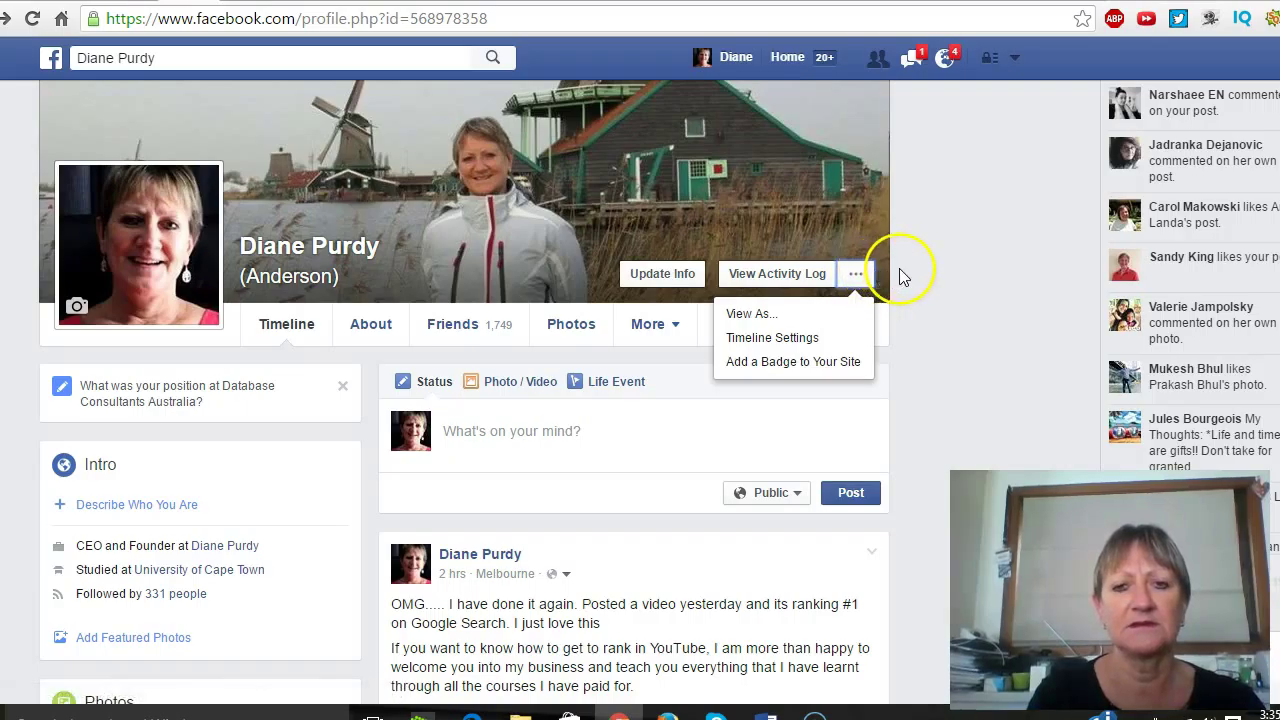
left_click(900, 272)
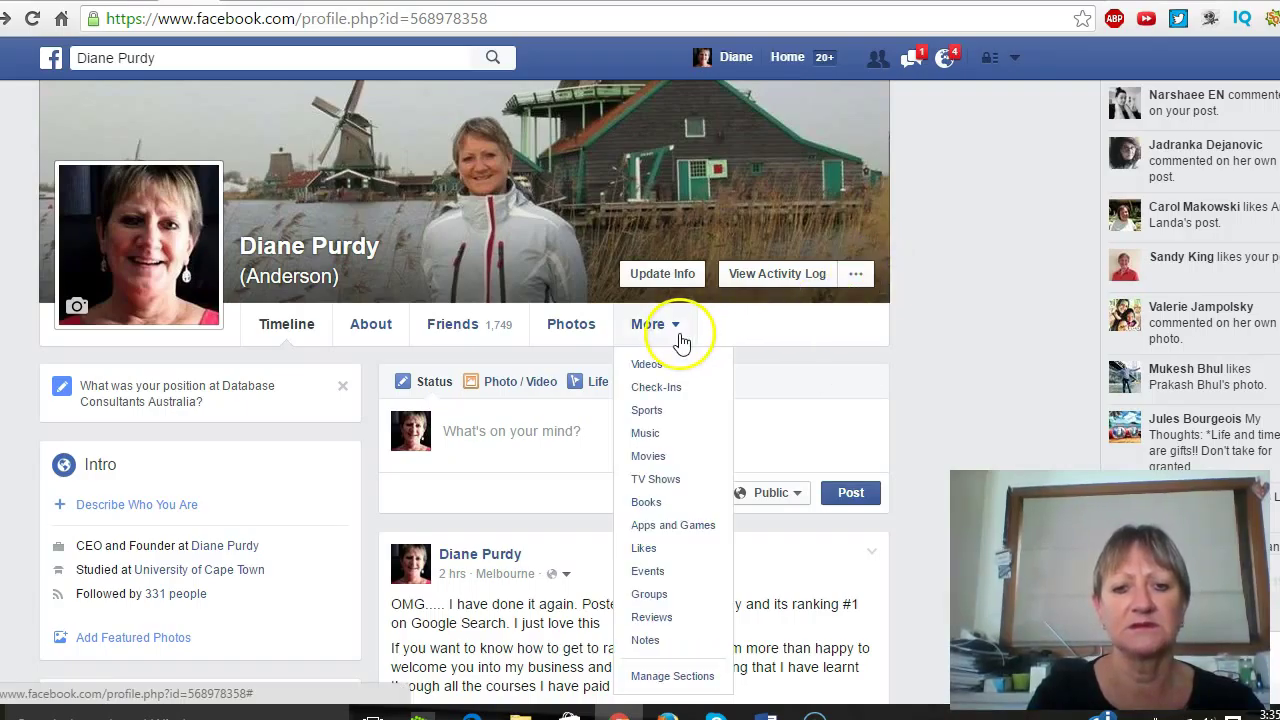
Start creating a new Facebook page of the type Artist, Band or Public Figure.
left_click(1016, 58)
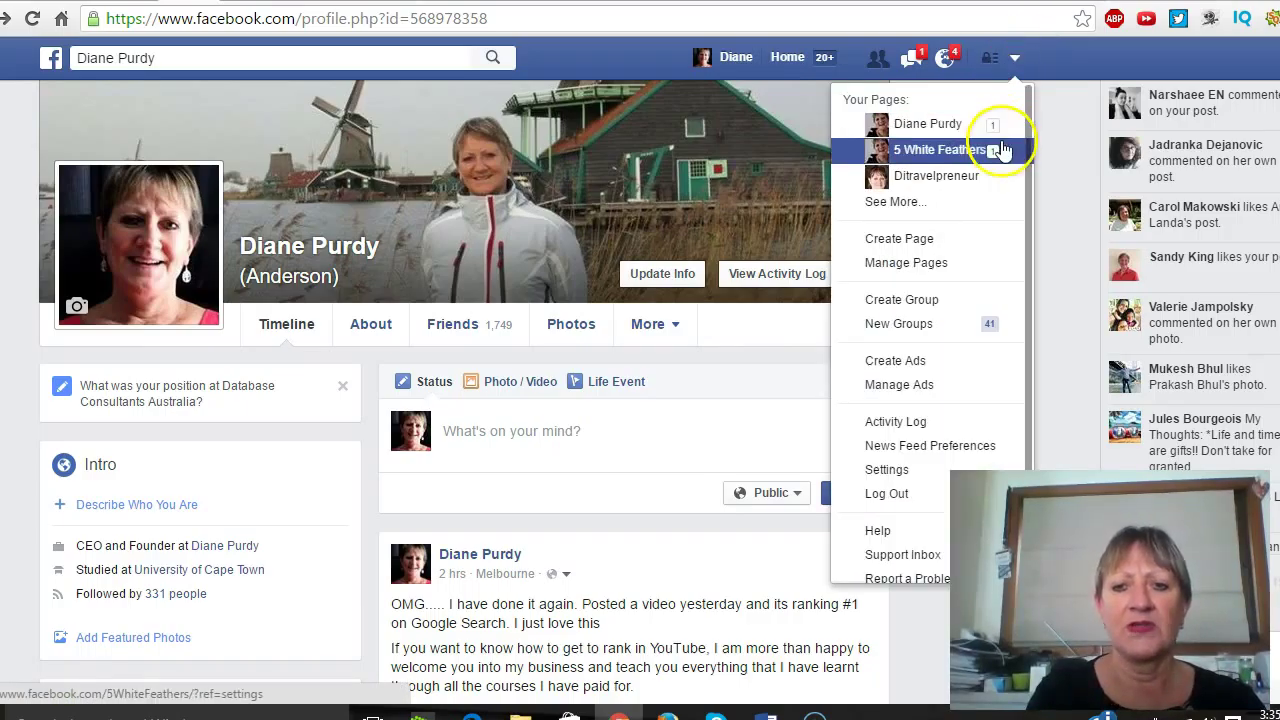
left_click(946, 241)
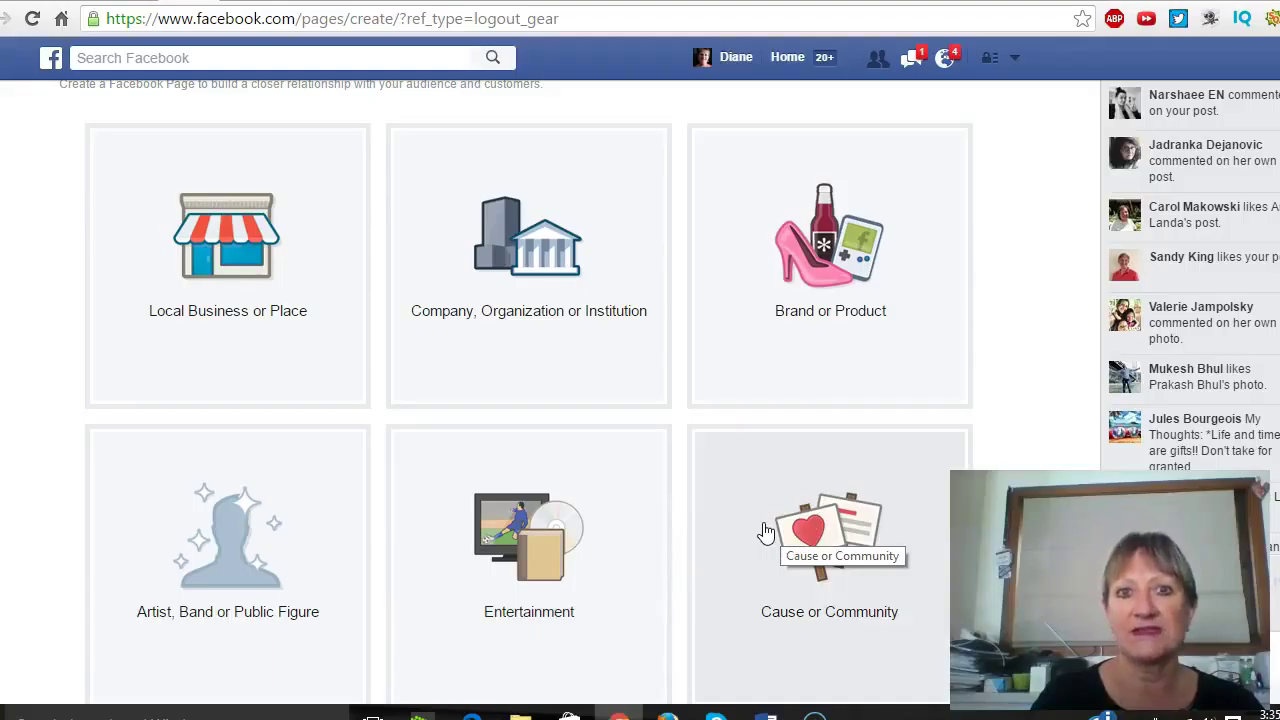
left_click(274, 650)
left_click(376, 440)
left_click(118, 607)
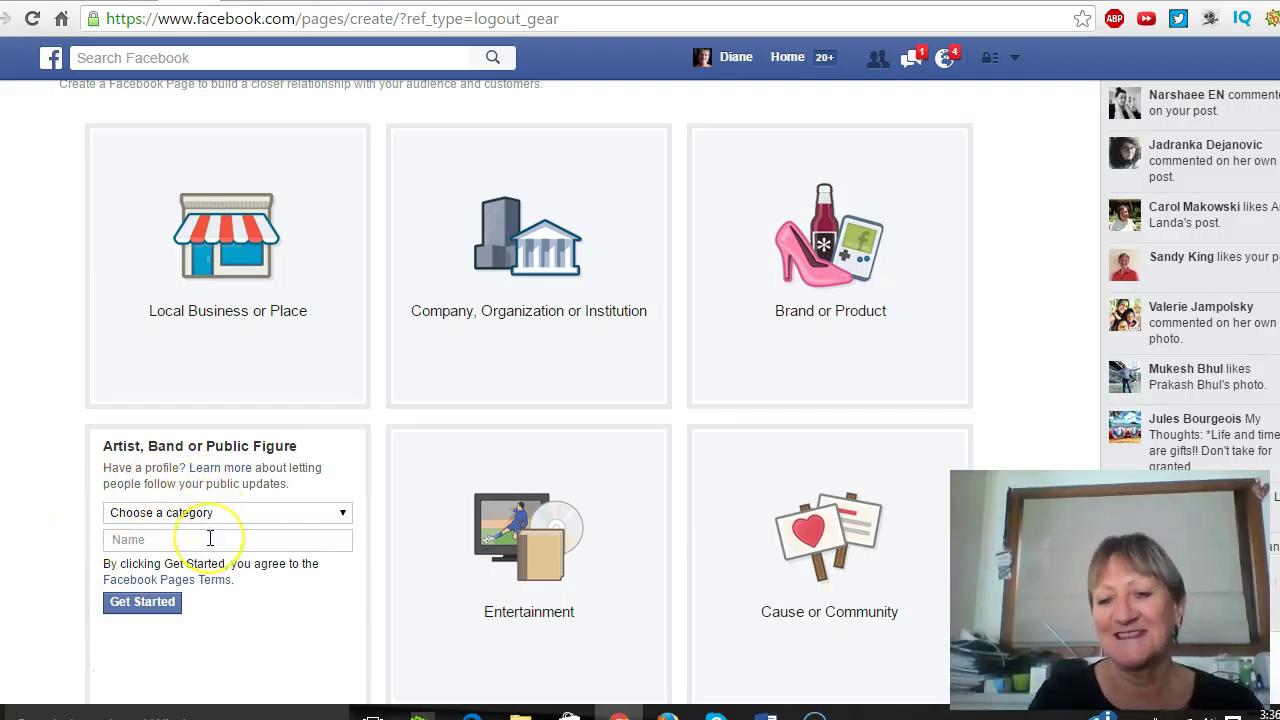
Look through the page categories and set the new page's category to Business Person.
left_click(342, 513)
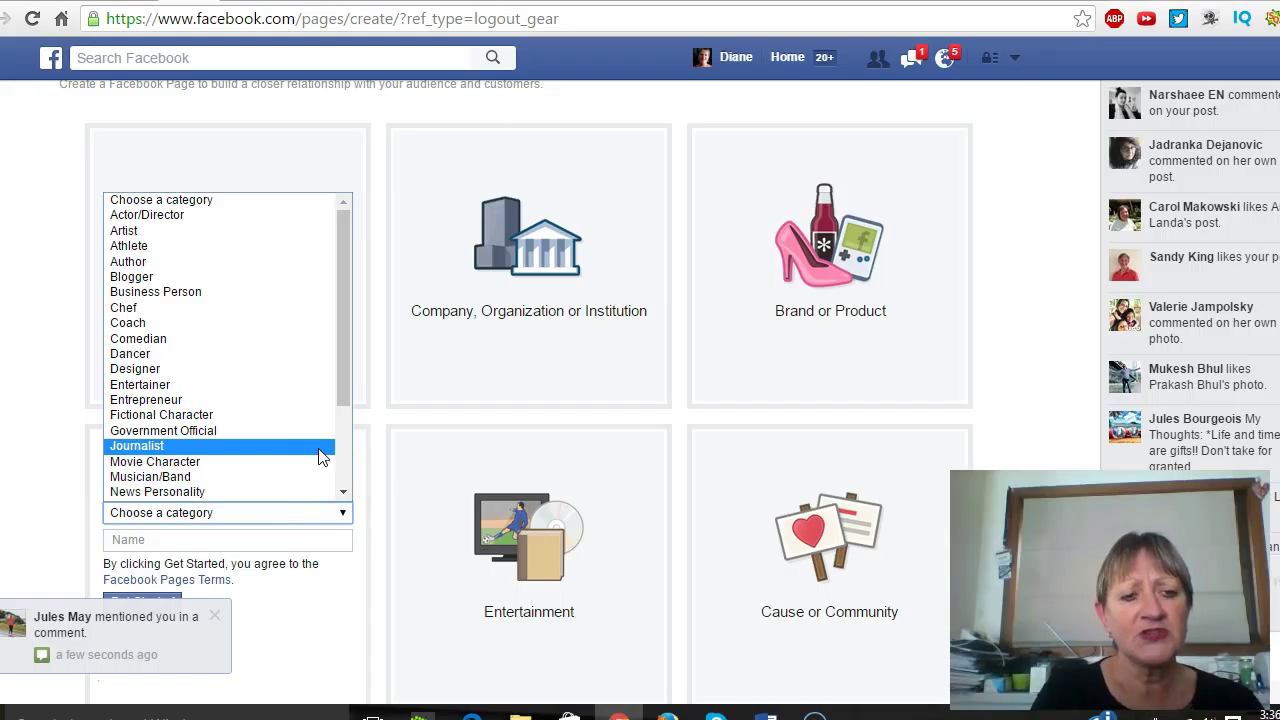
left_click_drag(343, 405, 346, 486)
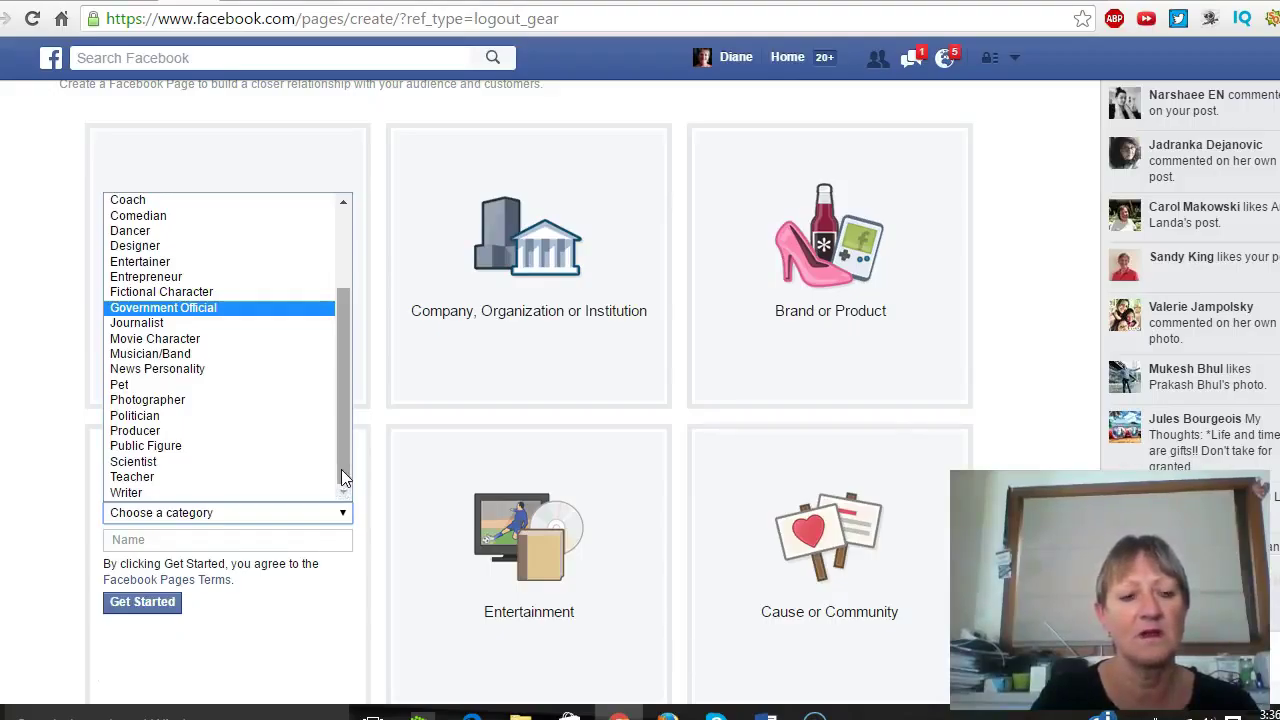
left_click_drag(341, 469, 340, 437)
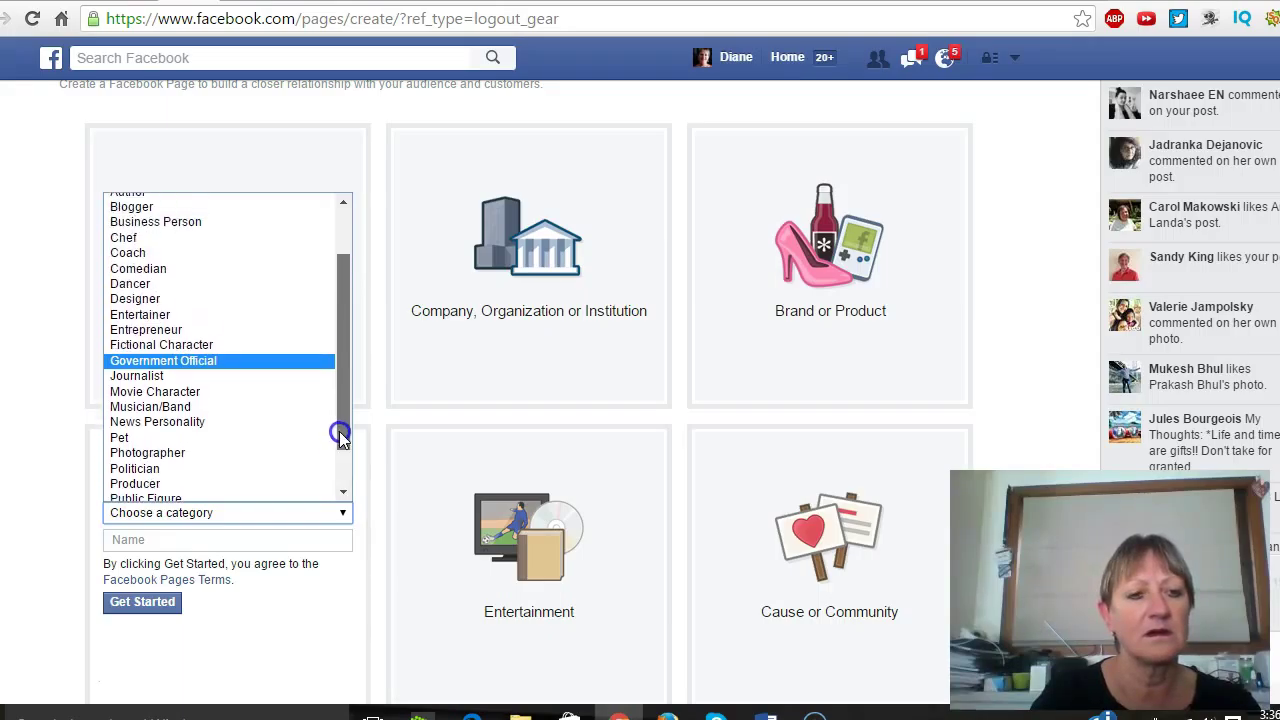
left_click_drag(340, 437, 346, 381)
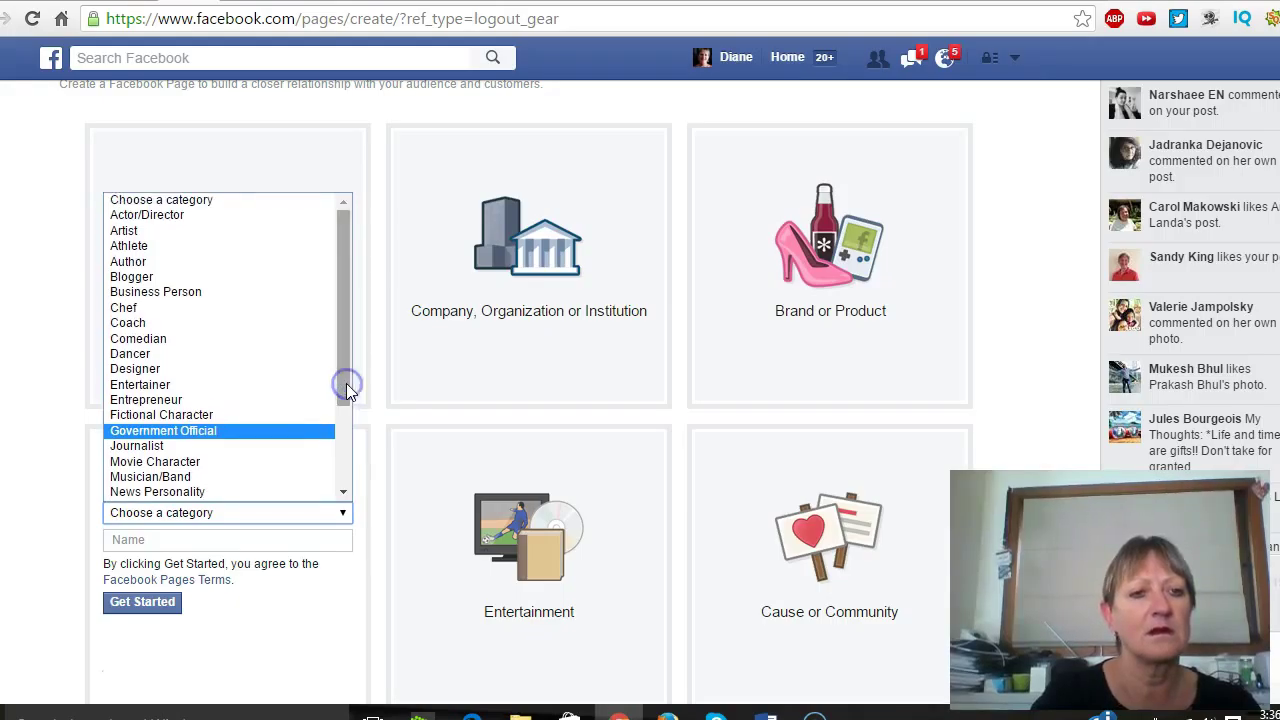
left_click(246, 298)
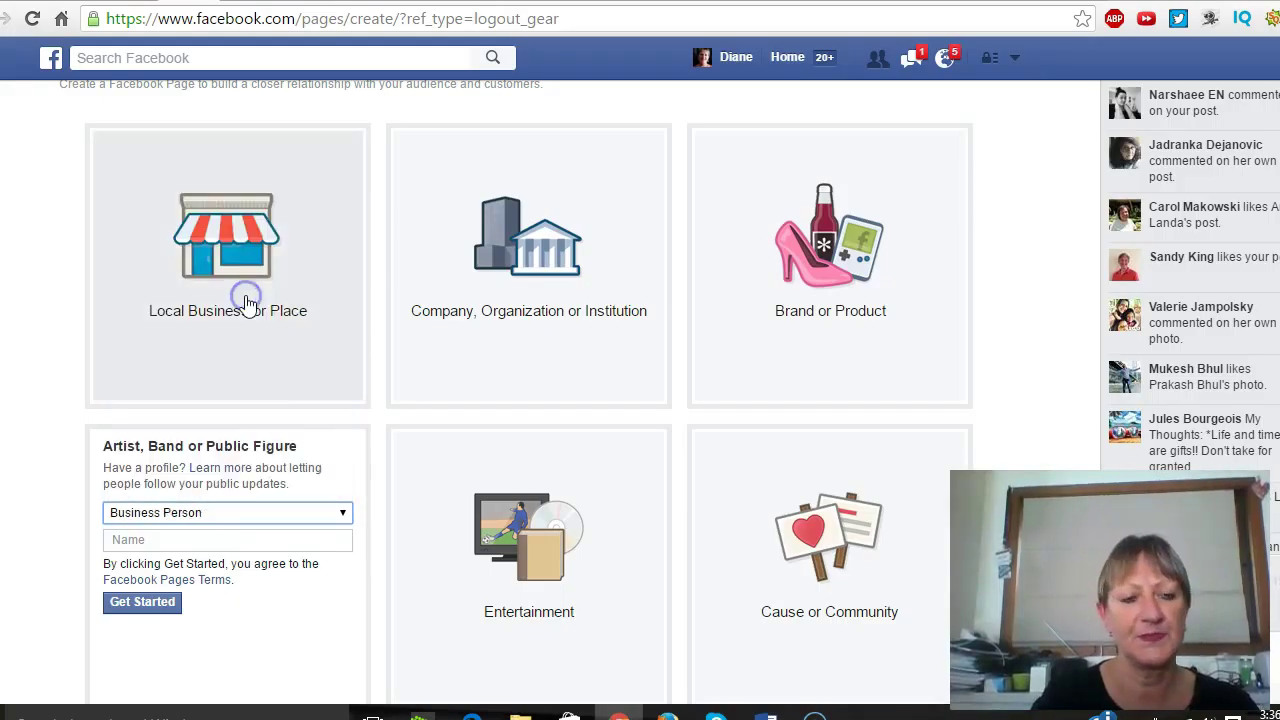
Name the page Newbieonlineacademy, with a capital N, and submit the form to begin the page setup.
left_click(201, 543)
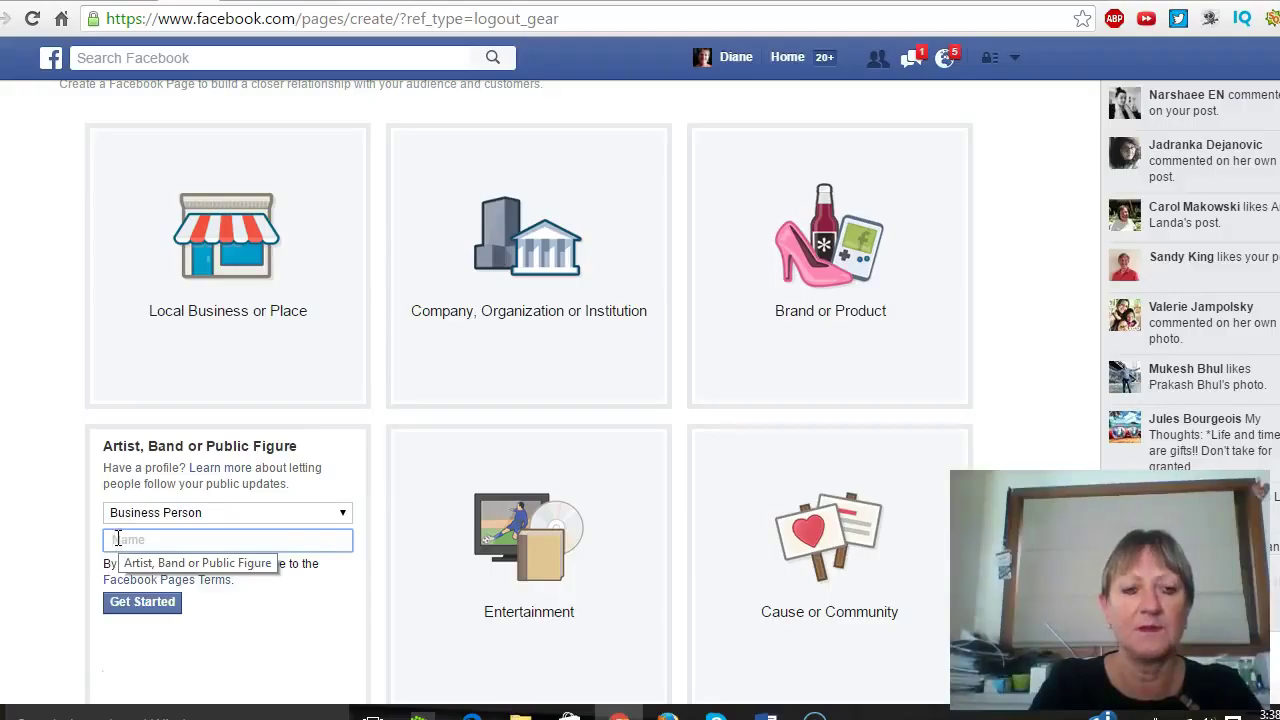
type("newbieonlinea")
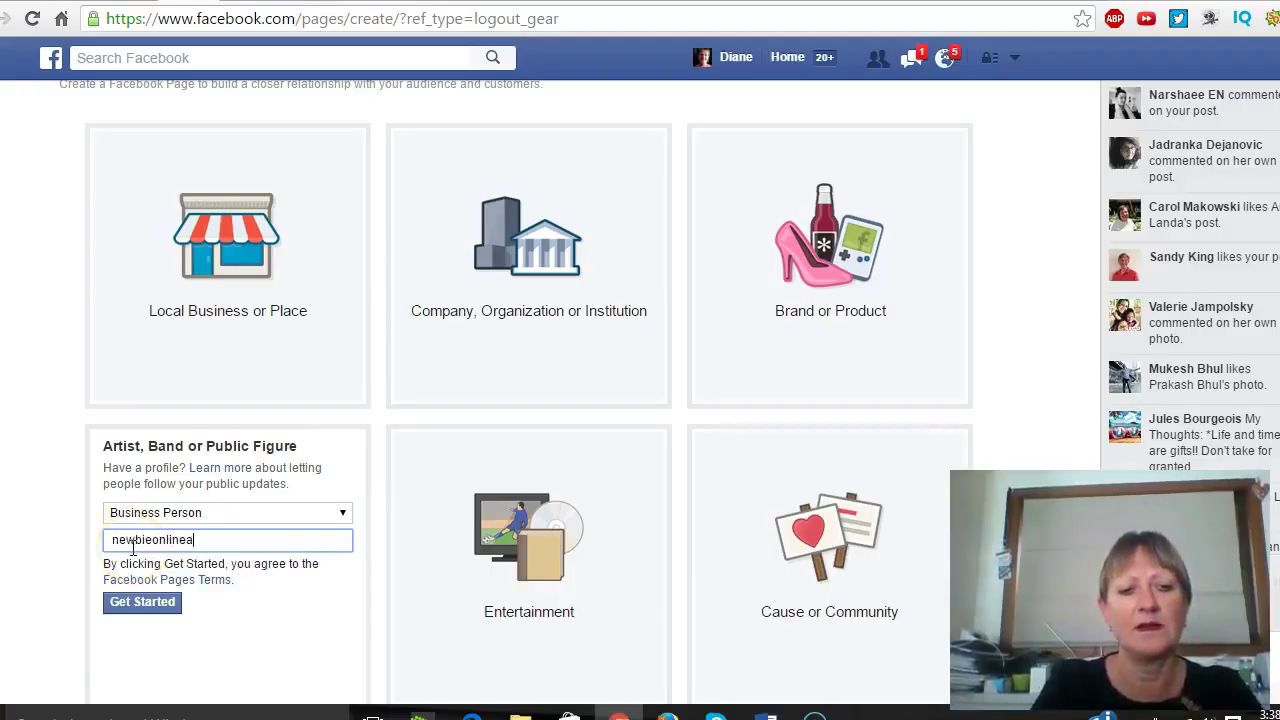
type("cademy")
left_click(157, 598)
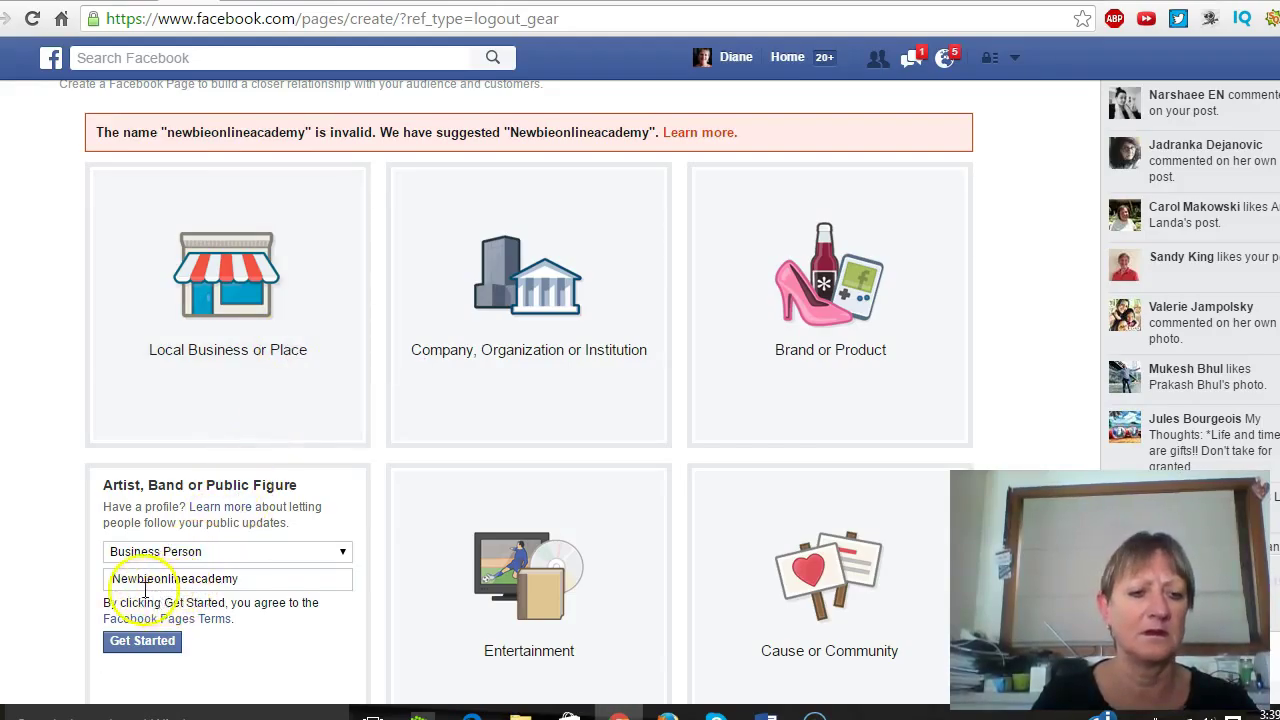
left_click(150, 655)
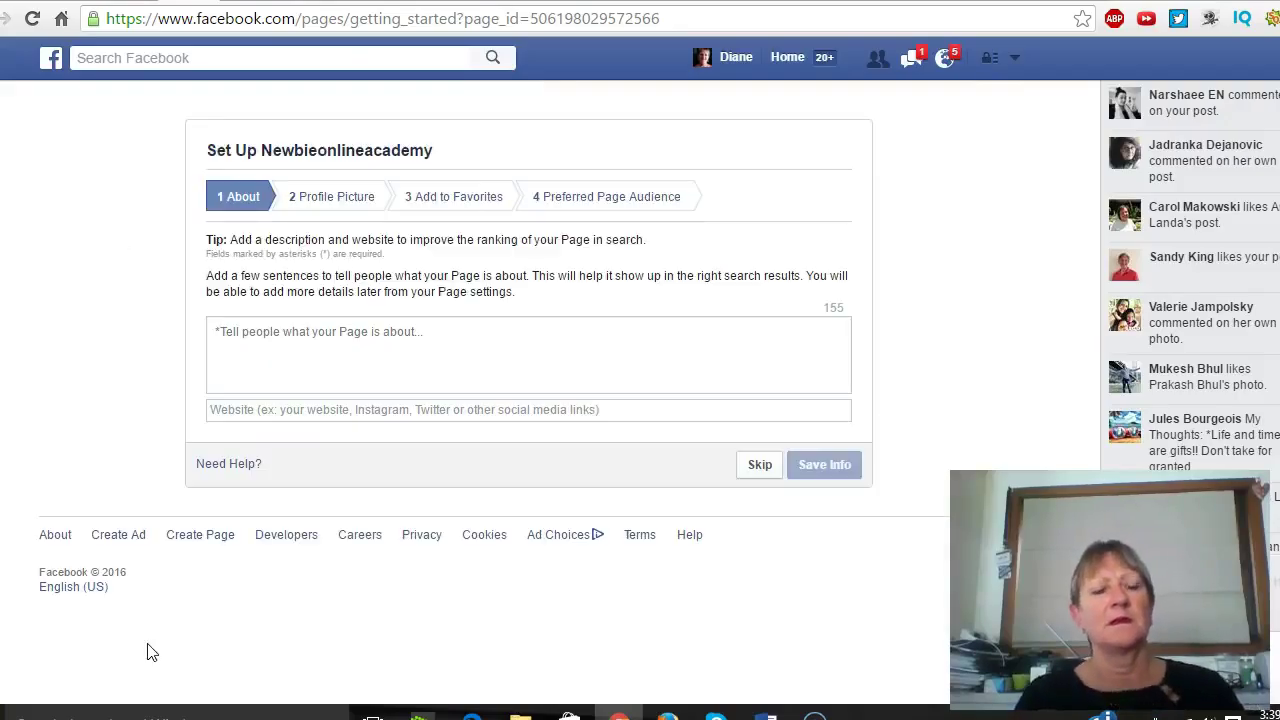
Set the page description to "An online academy for people who wish to learn how to use social media for their online business" and save it.
left_click(178, 388)
left_click(235, 334)
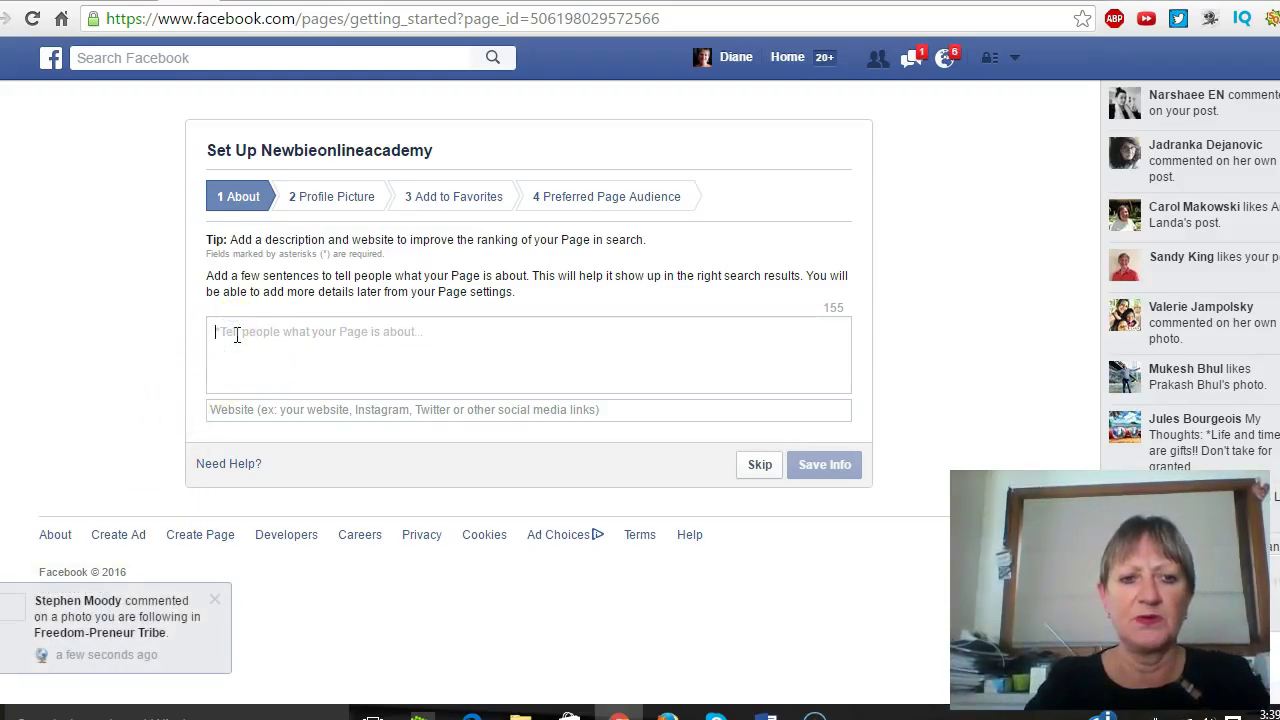
type("An onl")
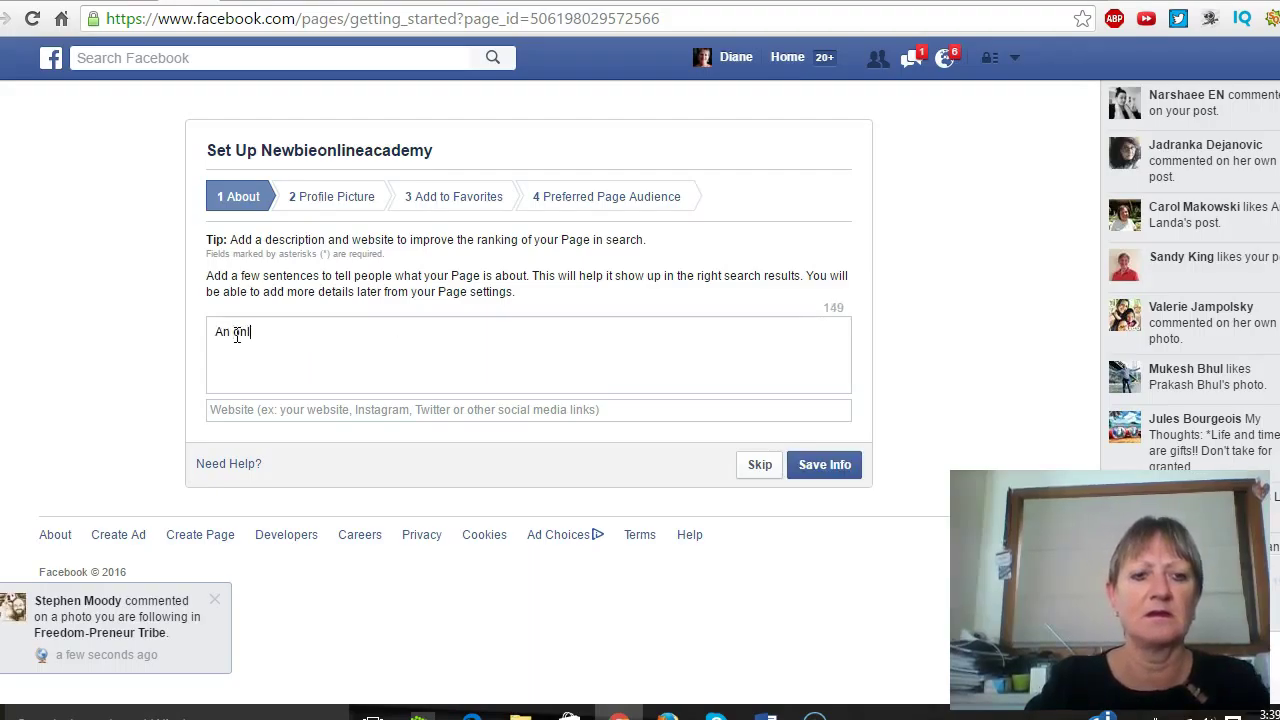
type("ine academy for people wh")
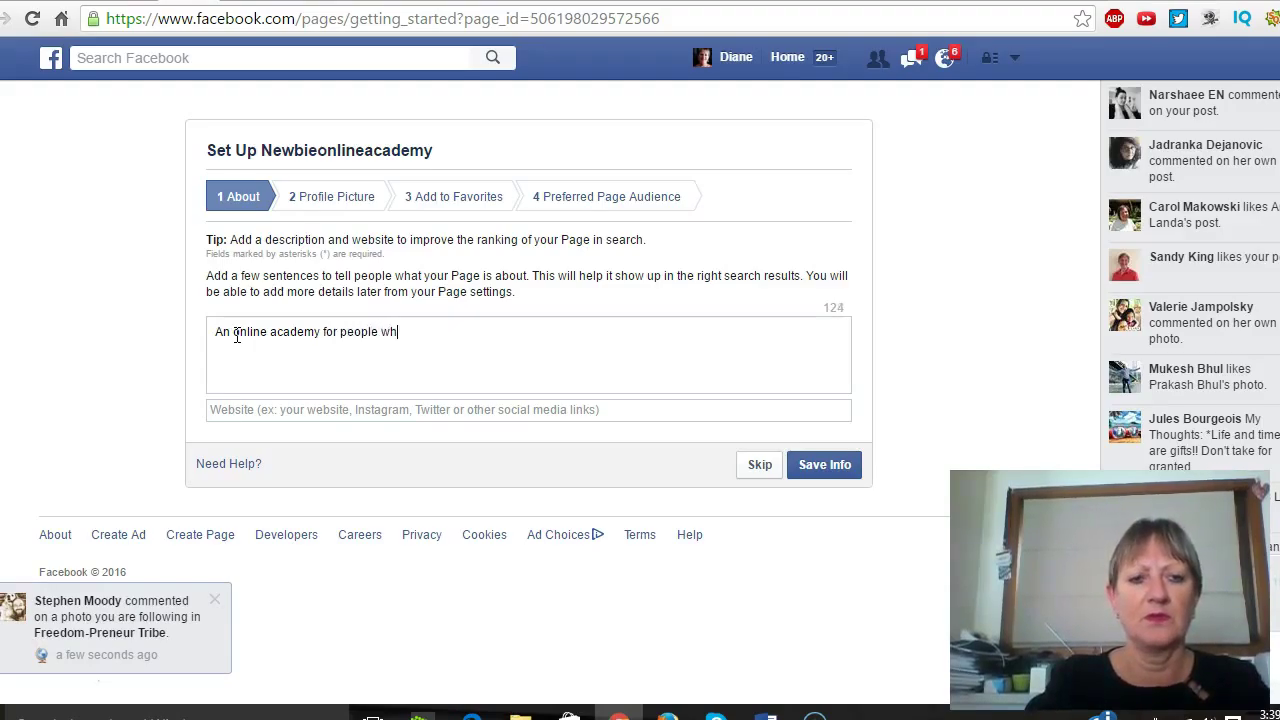
type("o wish to learn how to use social media")
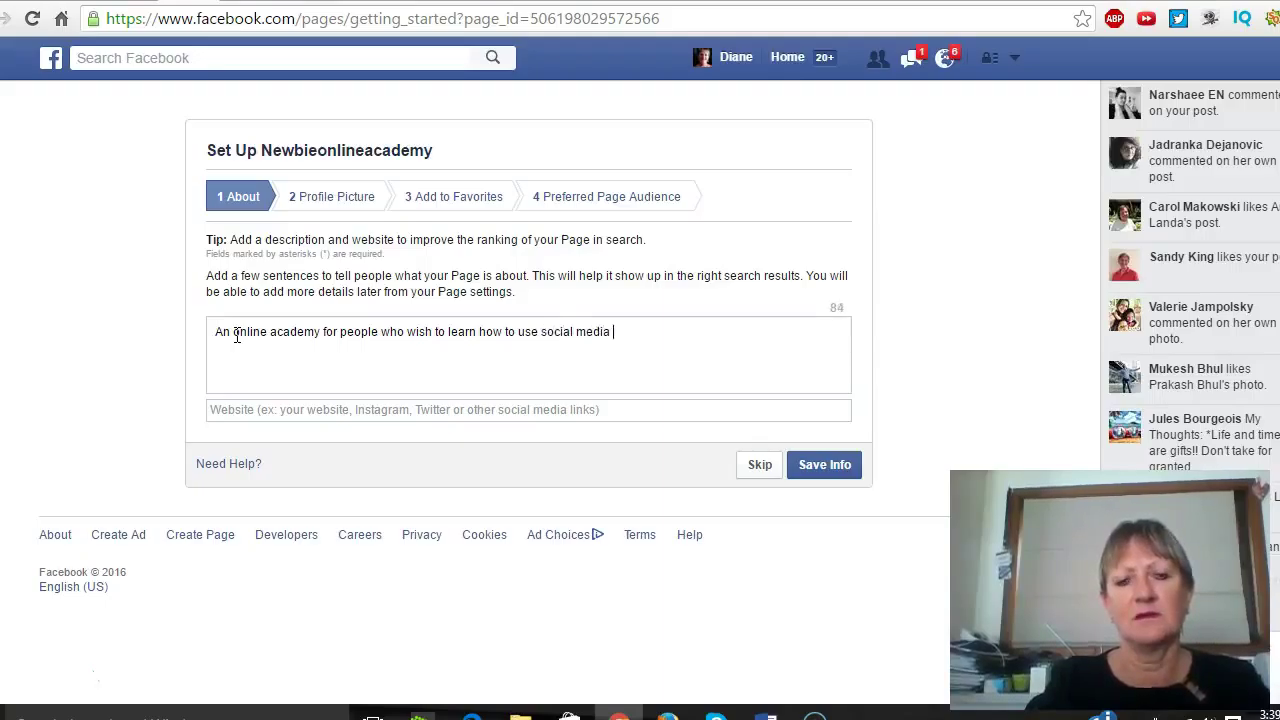
type("for their")
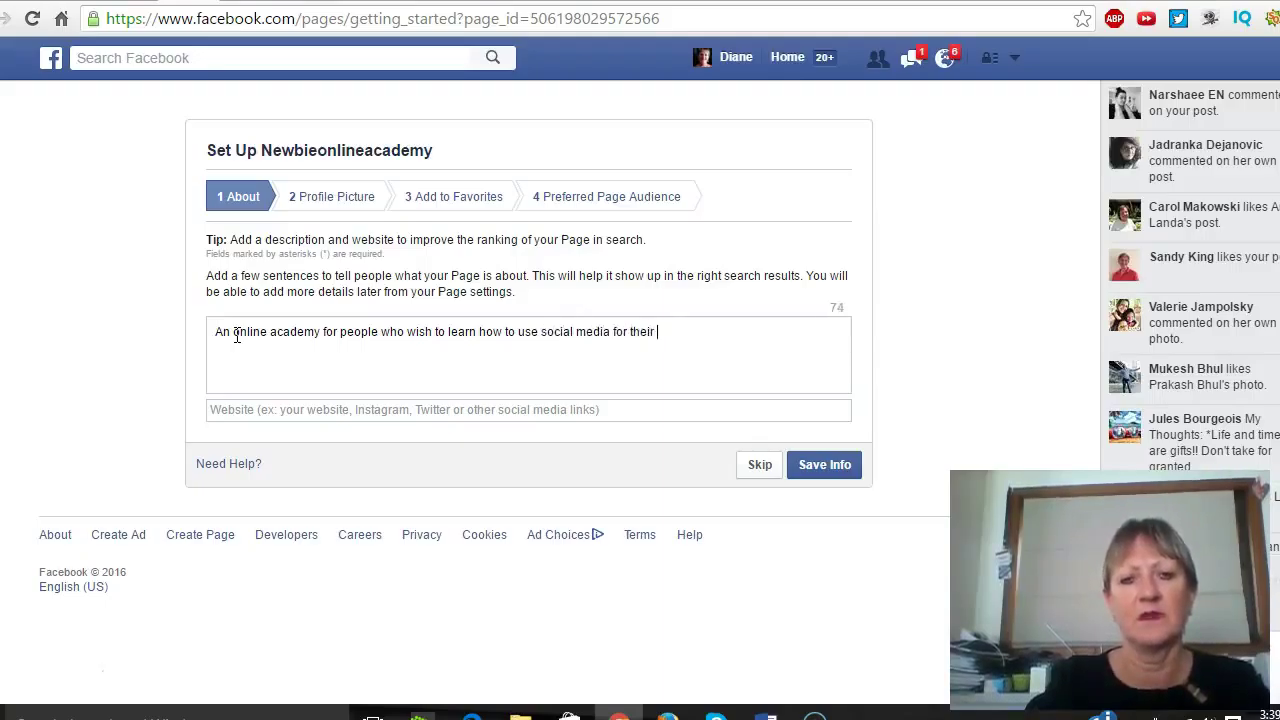
type(" online business")
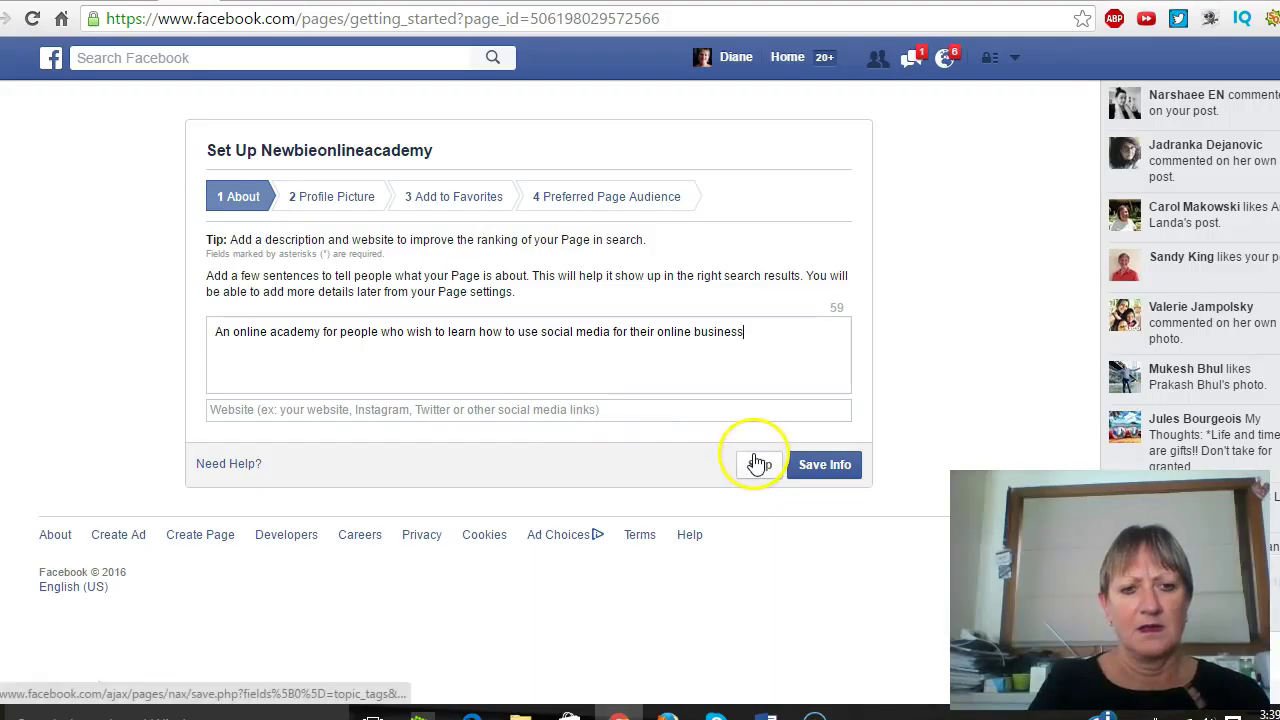
left_click(820, 468)
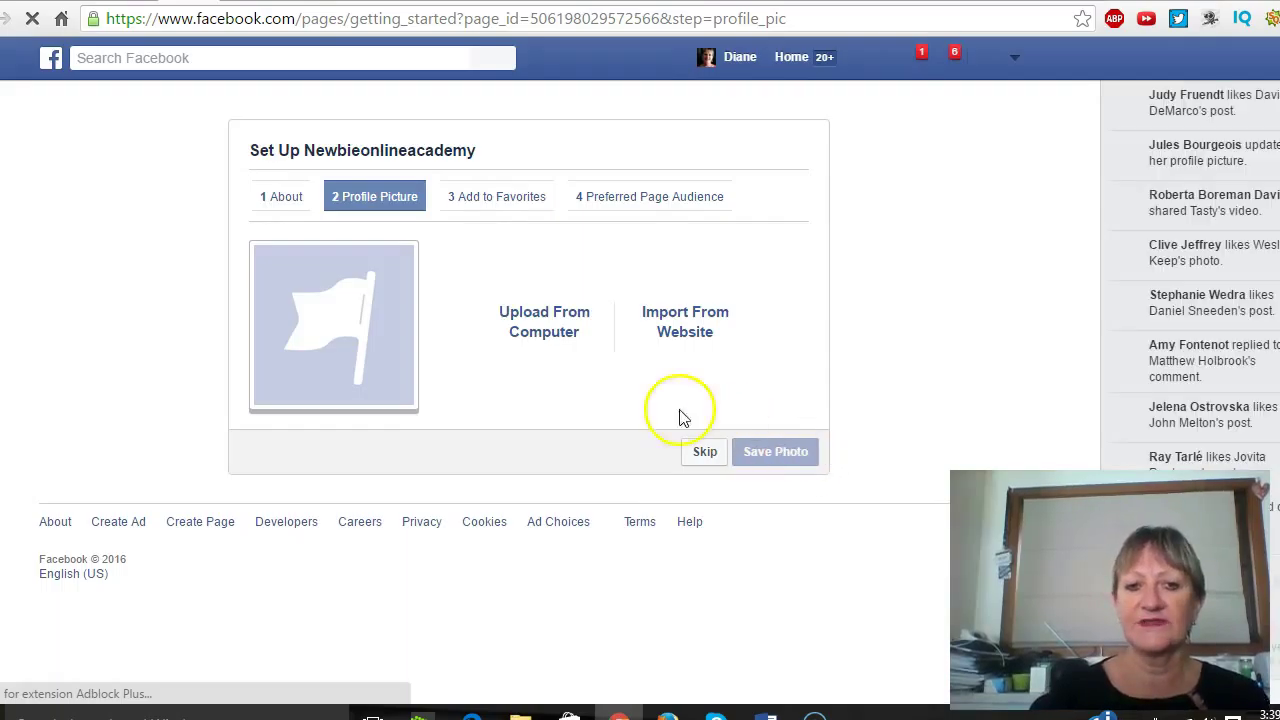
Begin uploading a profile picture from the computer and open the Photo's of Me folder inside IPAS.
left_click(550, 340)
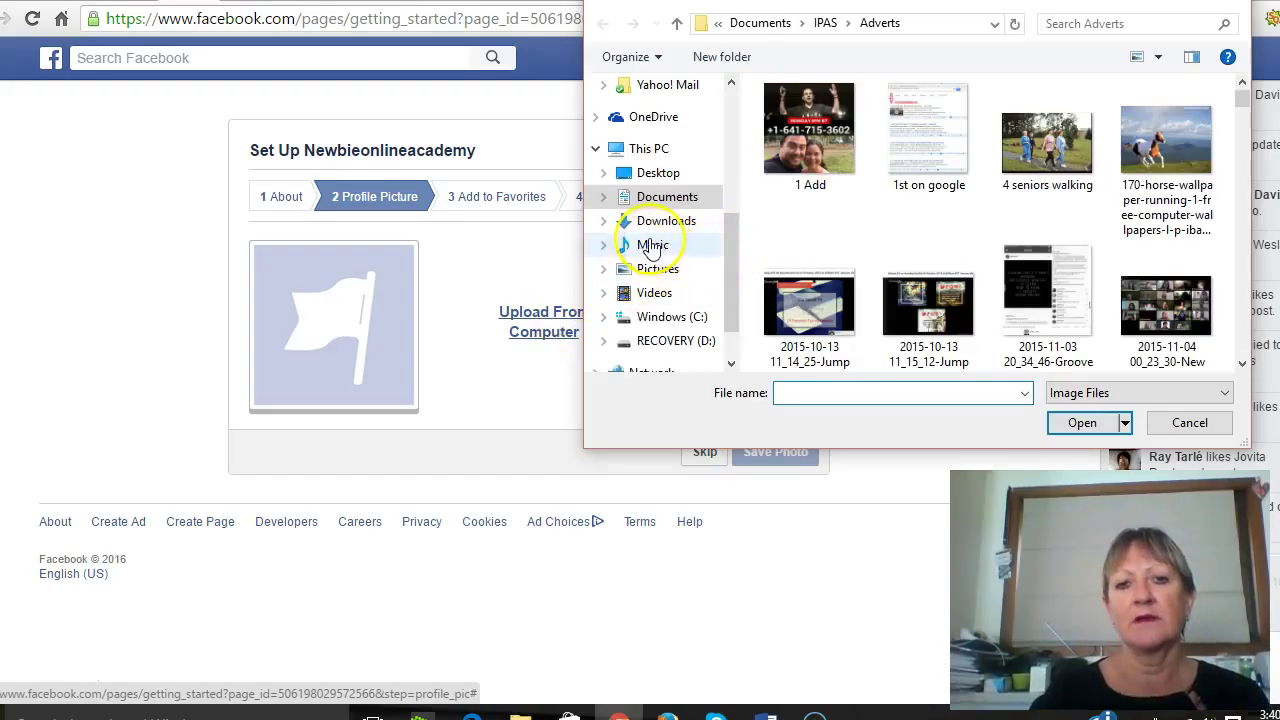
left_click(826, 24)
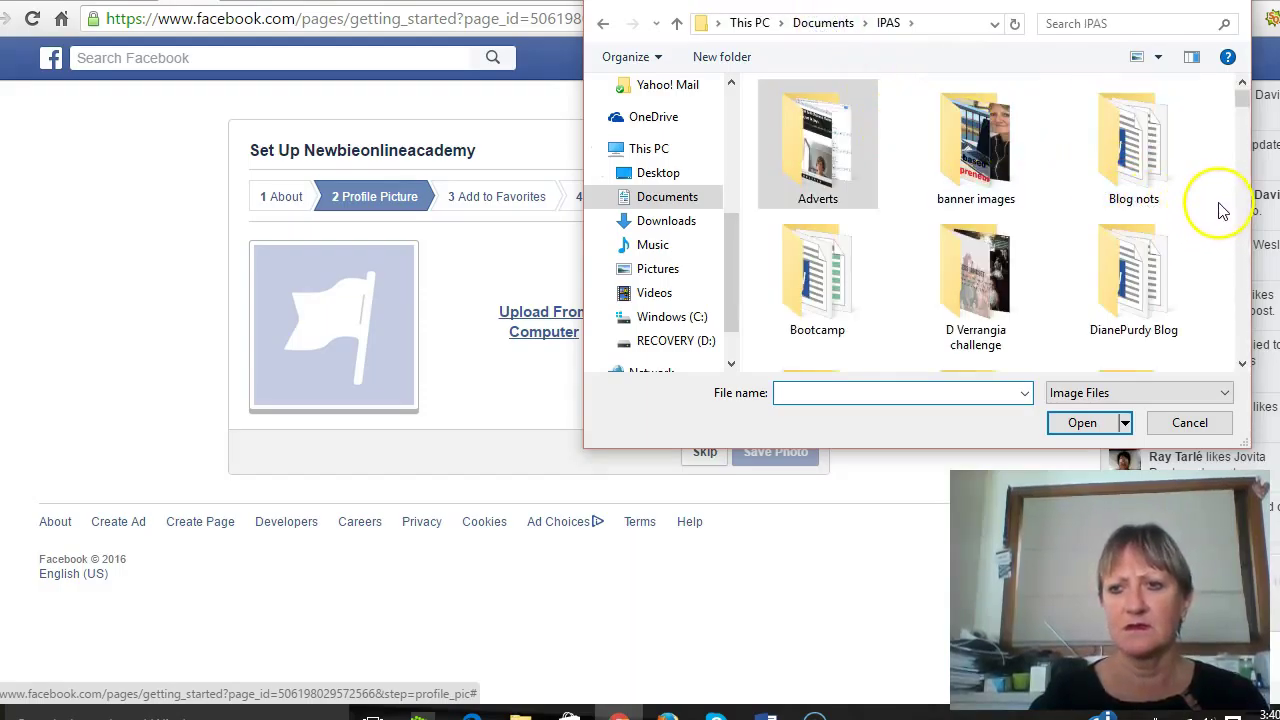
scroll(1245, 225, "down", 3)
scroll(1250, 232, "down", 3)
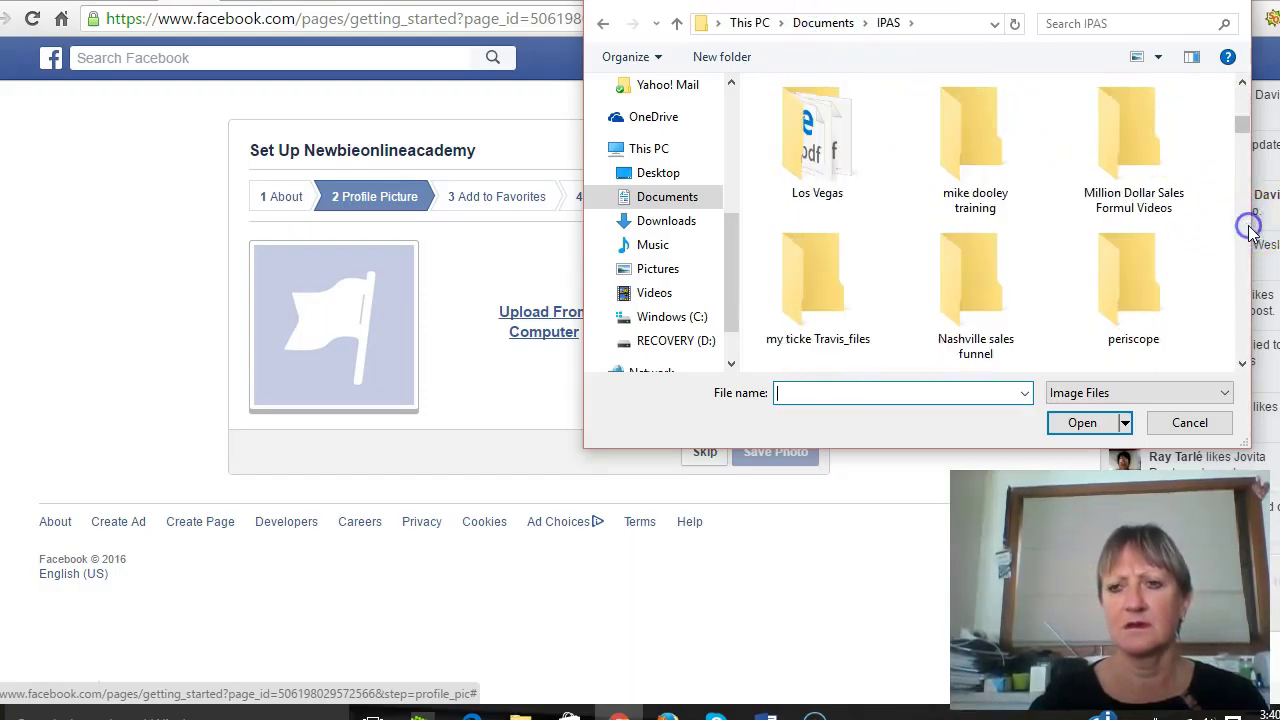
scroll(1250, 232, "down", 3)
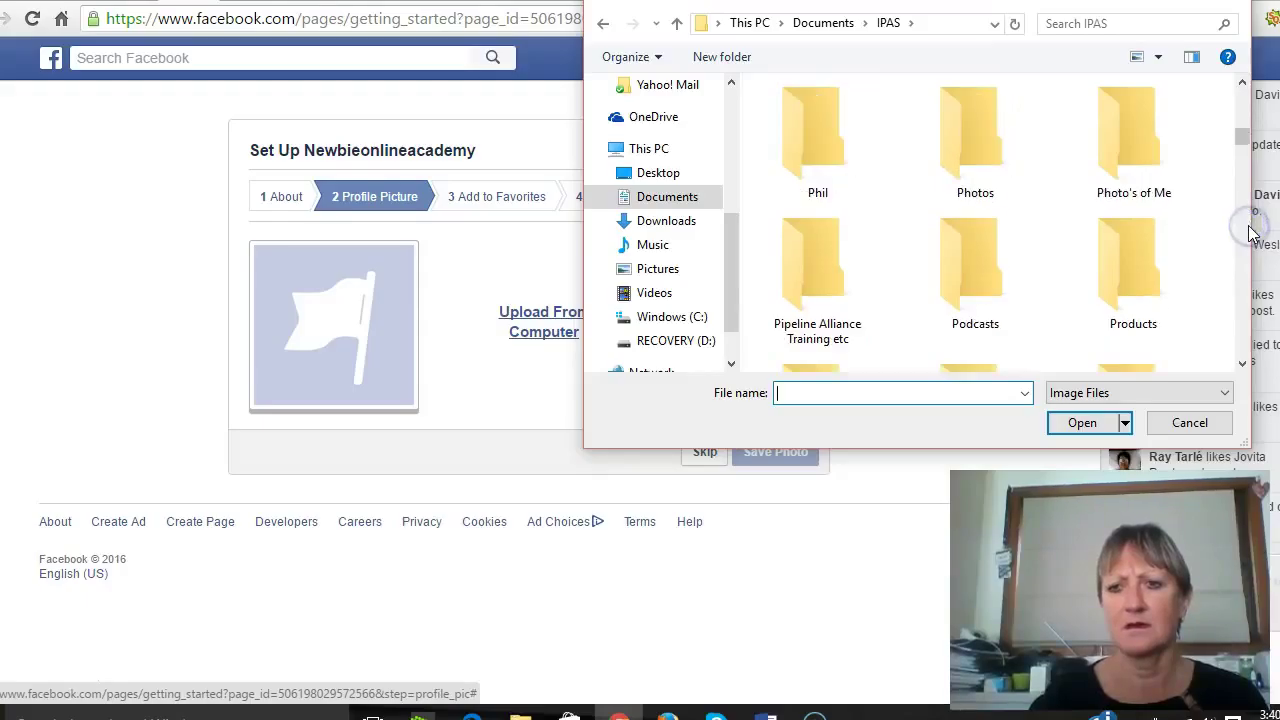
left_click(1141, 170)
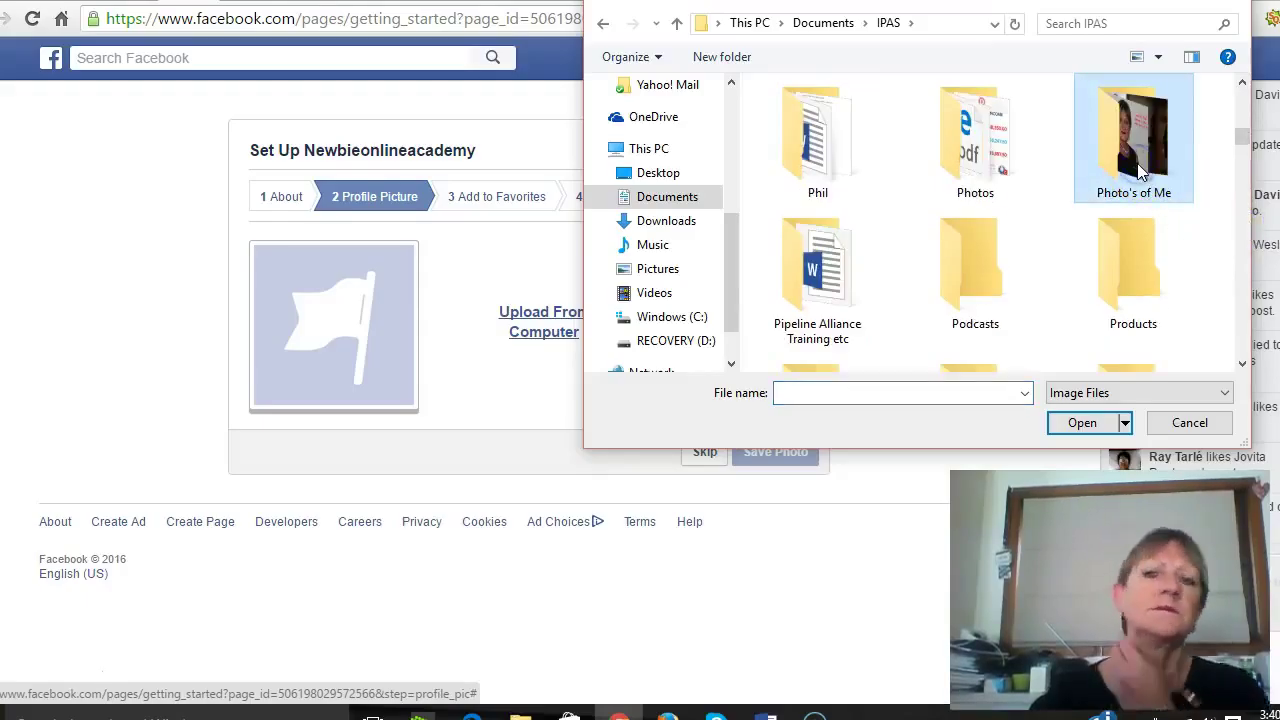
double_click(1139, 170)
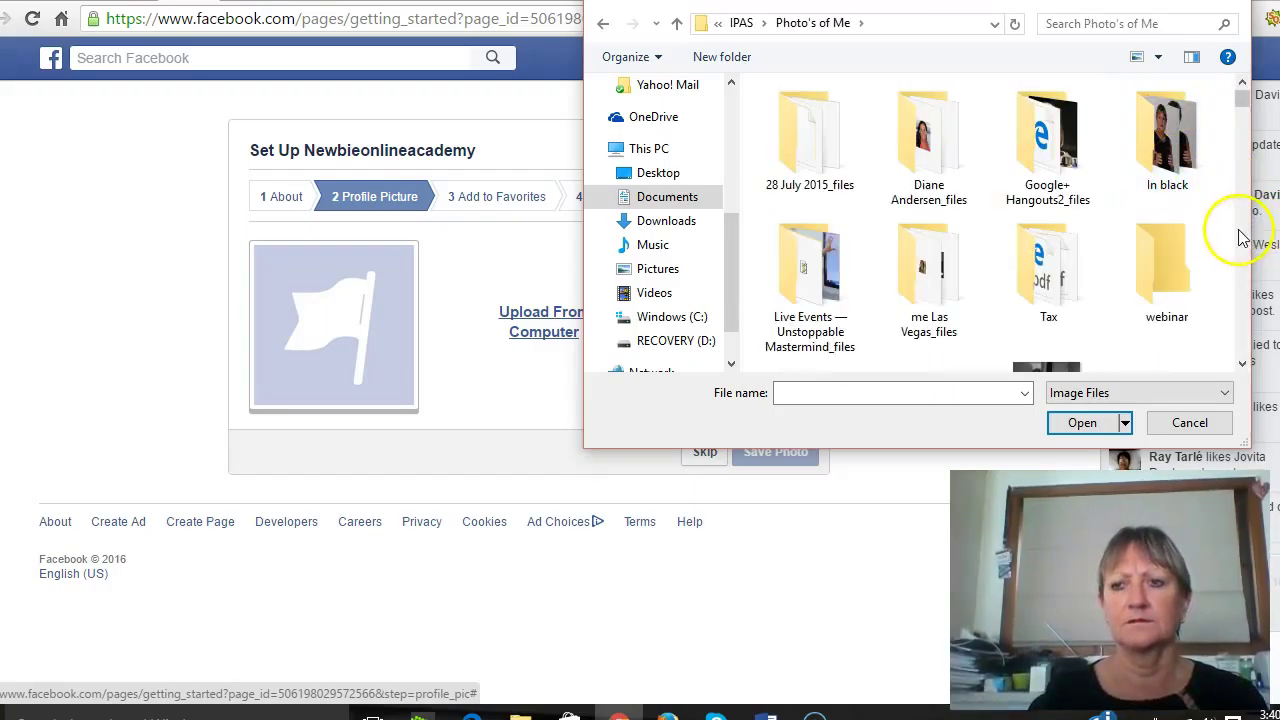
Look through the photos, open the In black folder and upload IMG_8399 as the page's profile picture.
scroll(1232, 225, "down", 3)
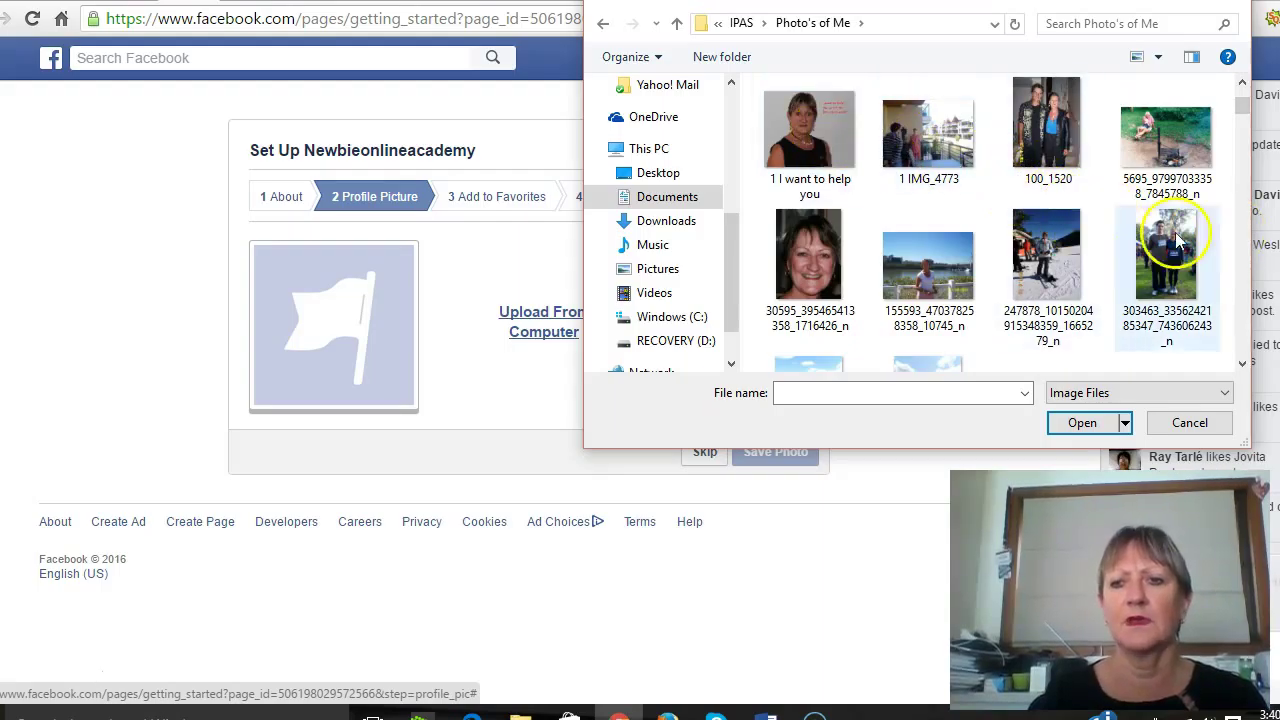
scroll(1238, 245, "down", 3)
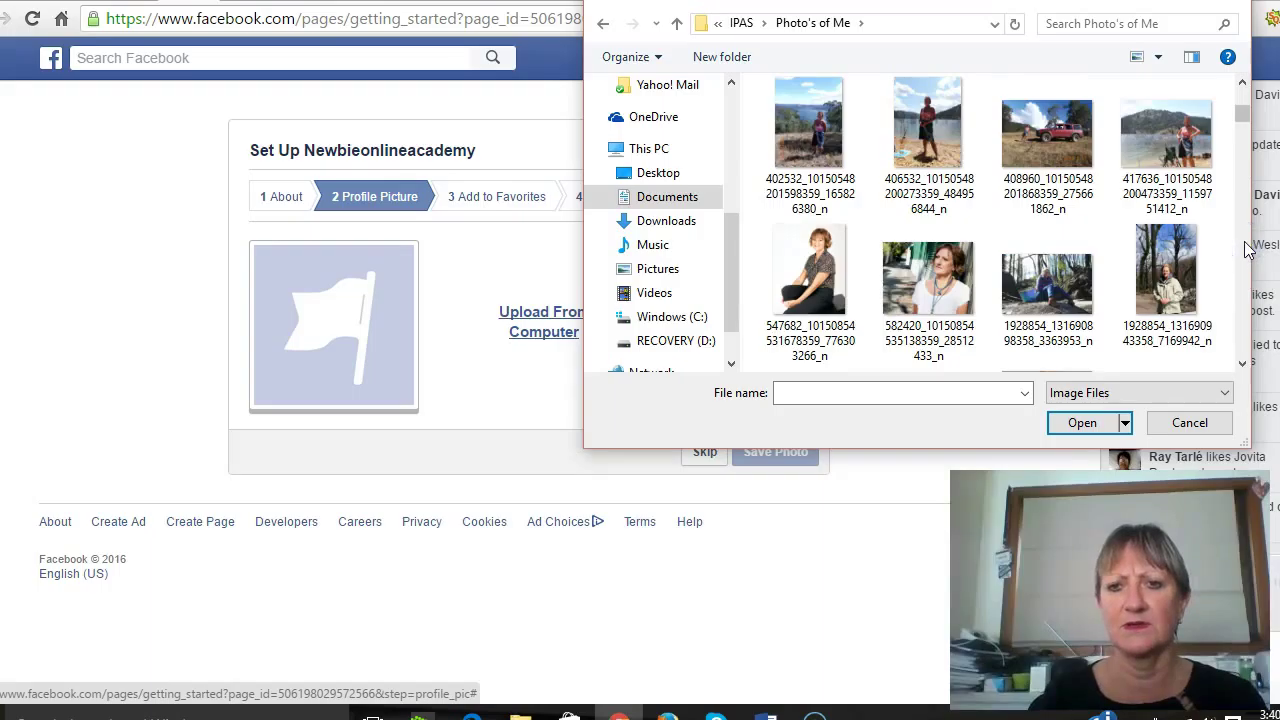
scroll(1248, 250, "down", 3)
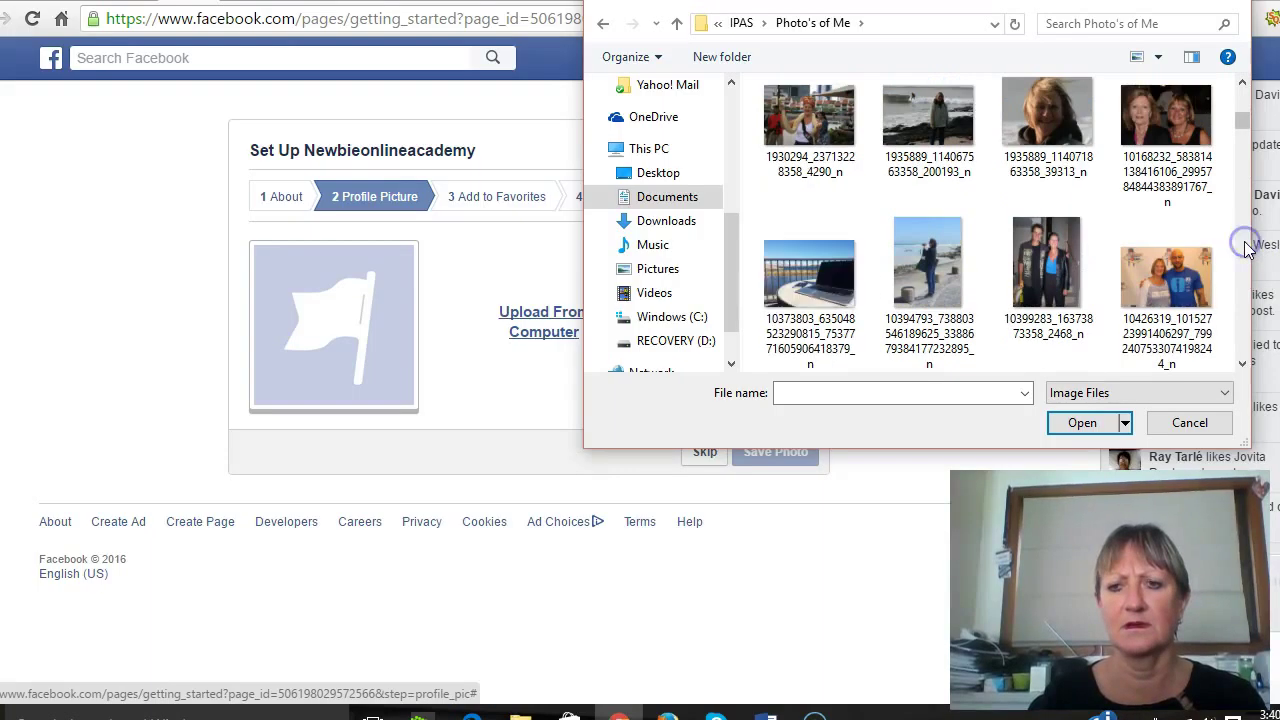
scroll(1245, 248, "down", 3)
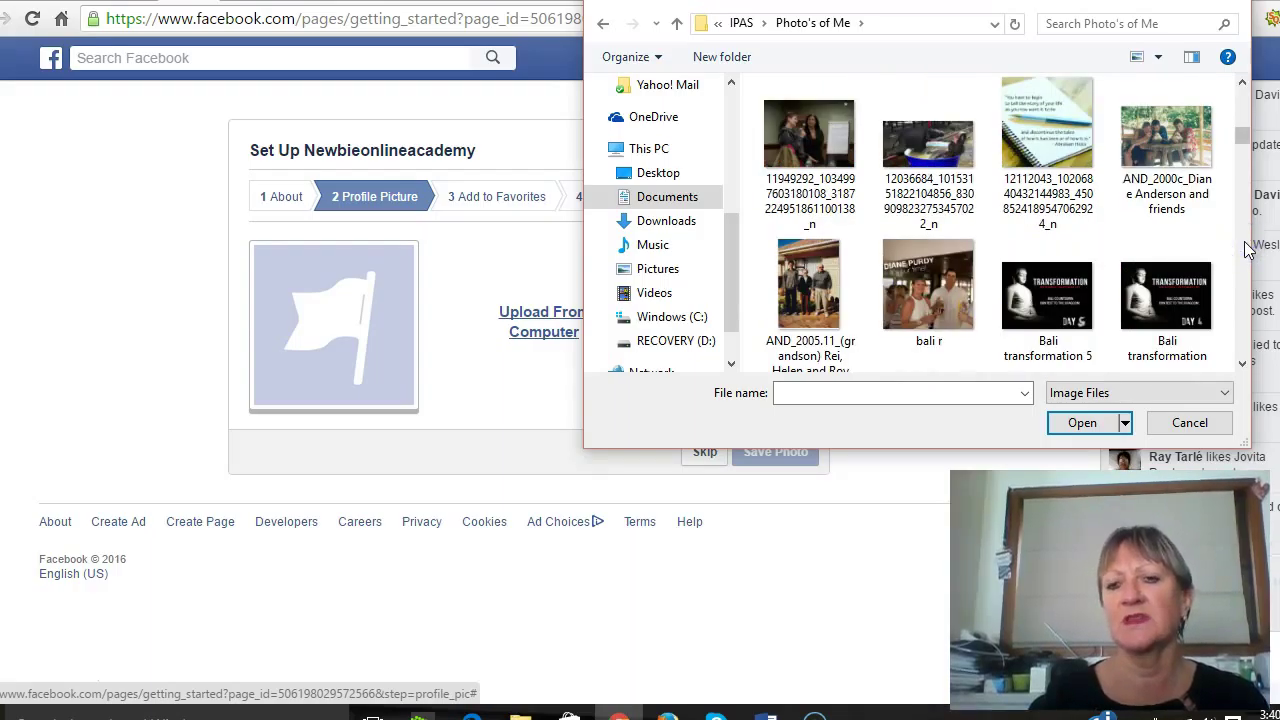
left_click_drag(1243, 130, 1245, 80)
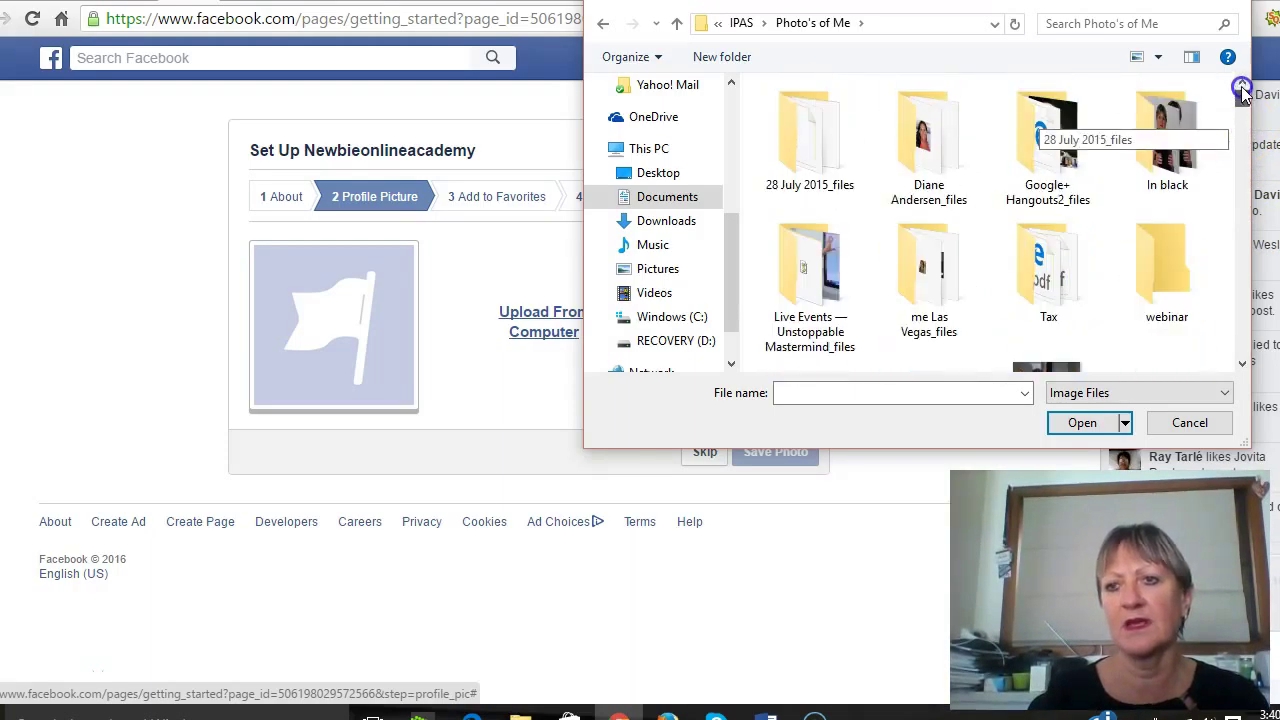
double_click(1183, 135)
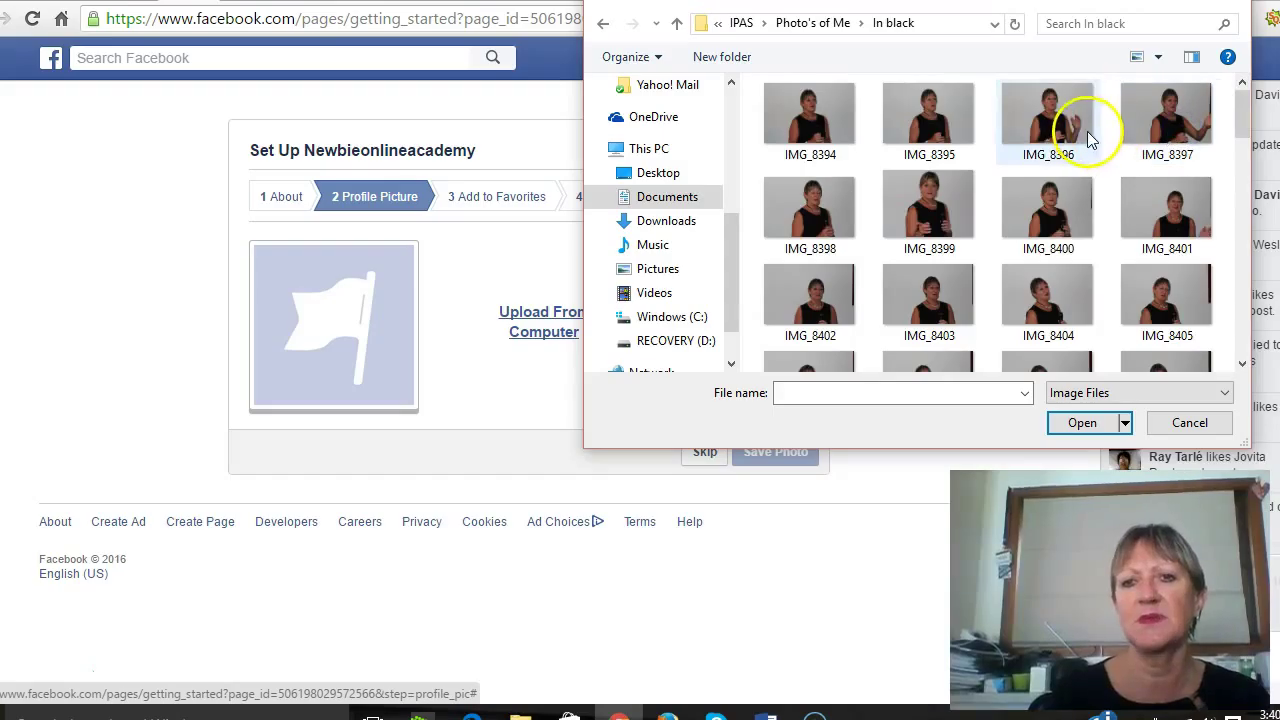
left_click(955, 222)
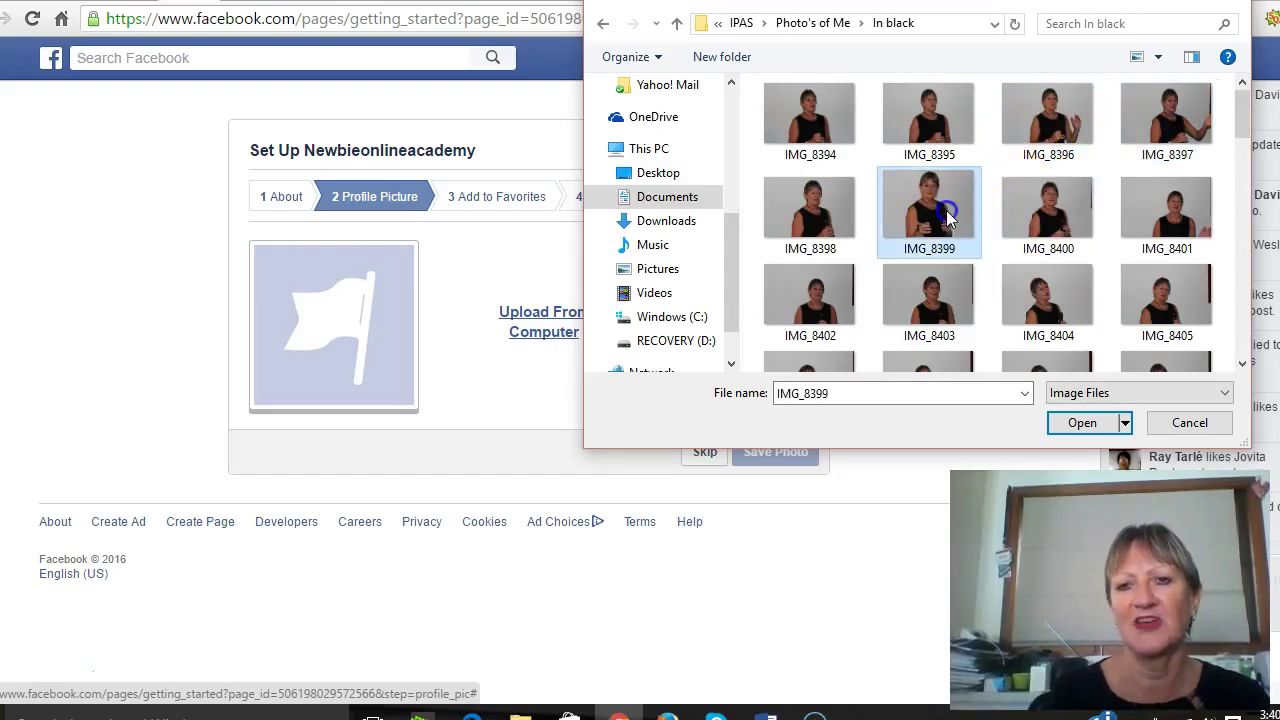
left_click(1065, 424)
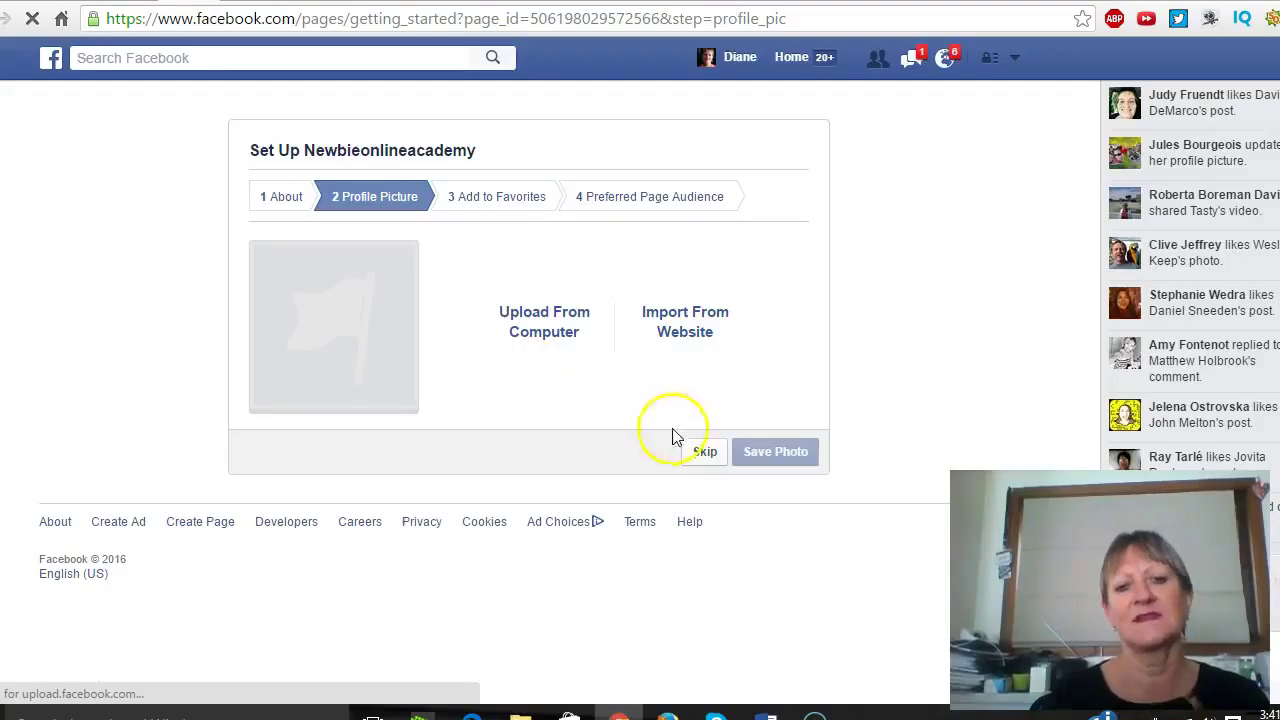
Skip ahead from the profile picture stage, agreeing to leave the page, and skip adding the page to favorites.
left_click(699, 453)
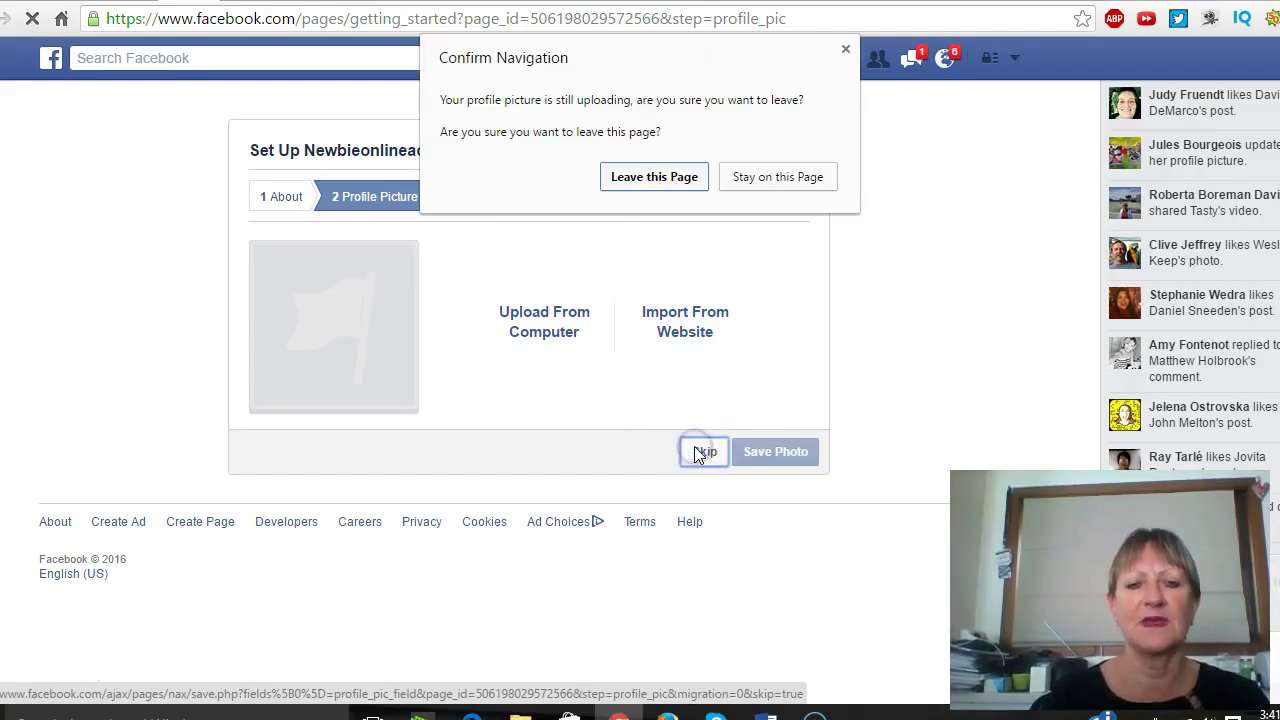
left_click(678, 189)
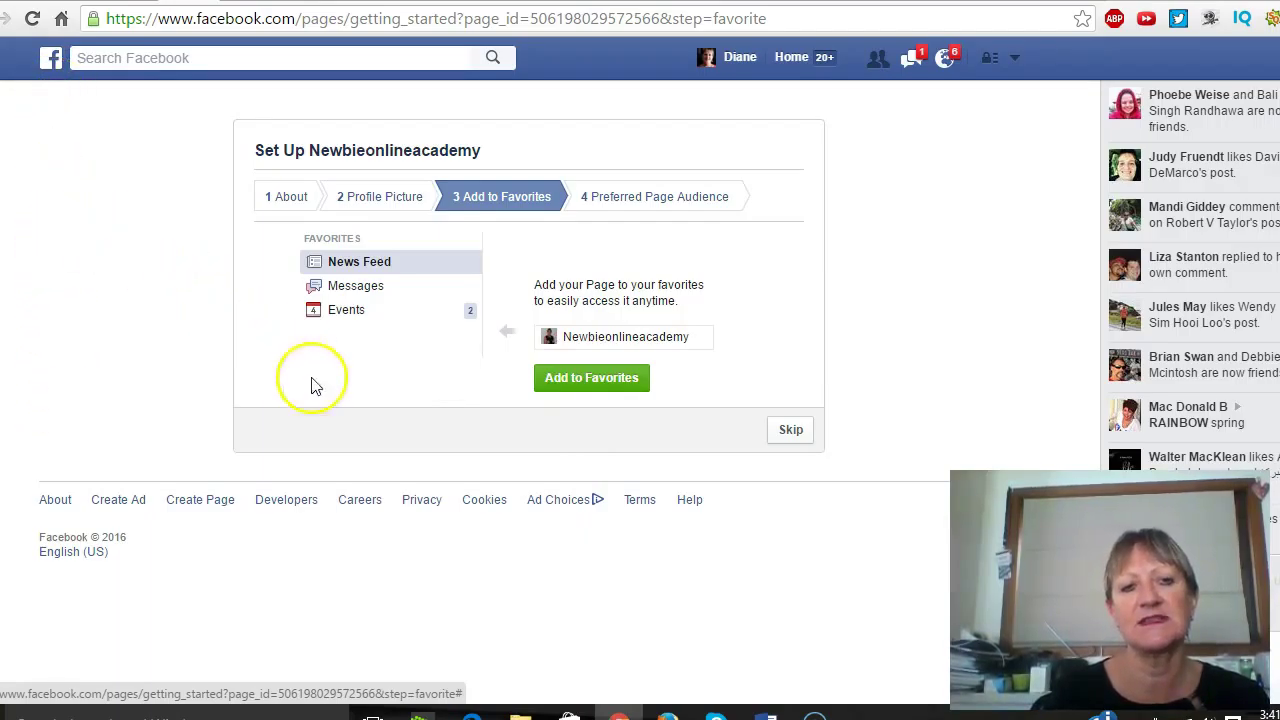
left_click(792, 433)
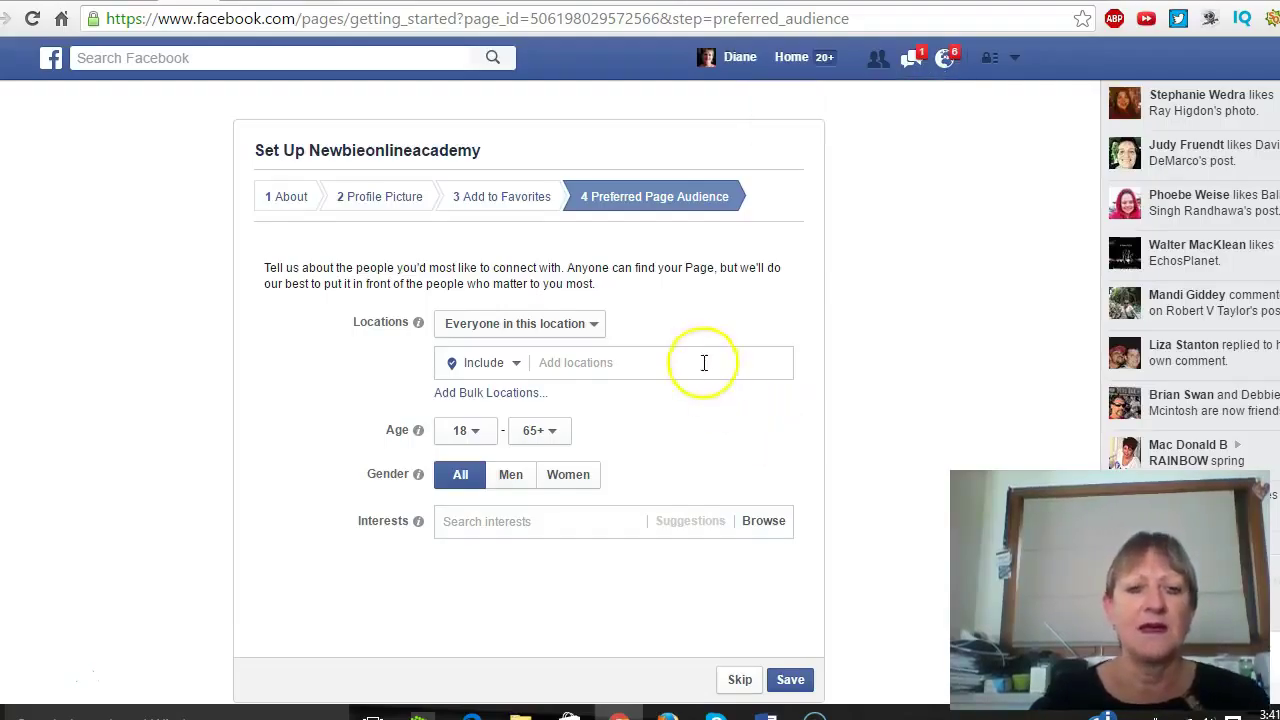
Check the location audience options, keep Everyone in this location, and enter Australia as the included location.
left_click(597, 331)
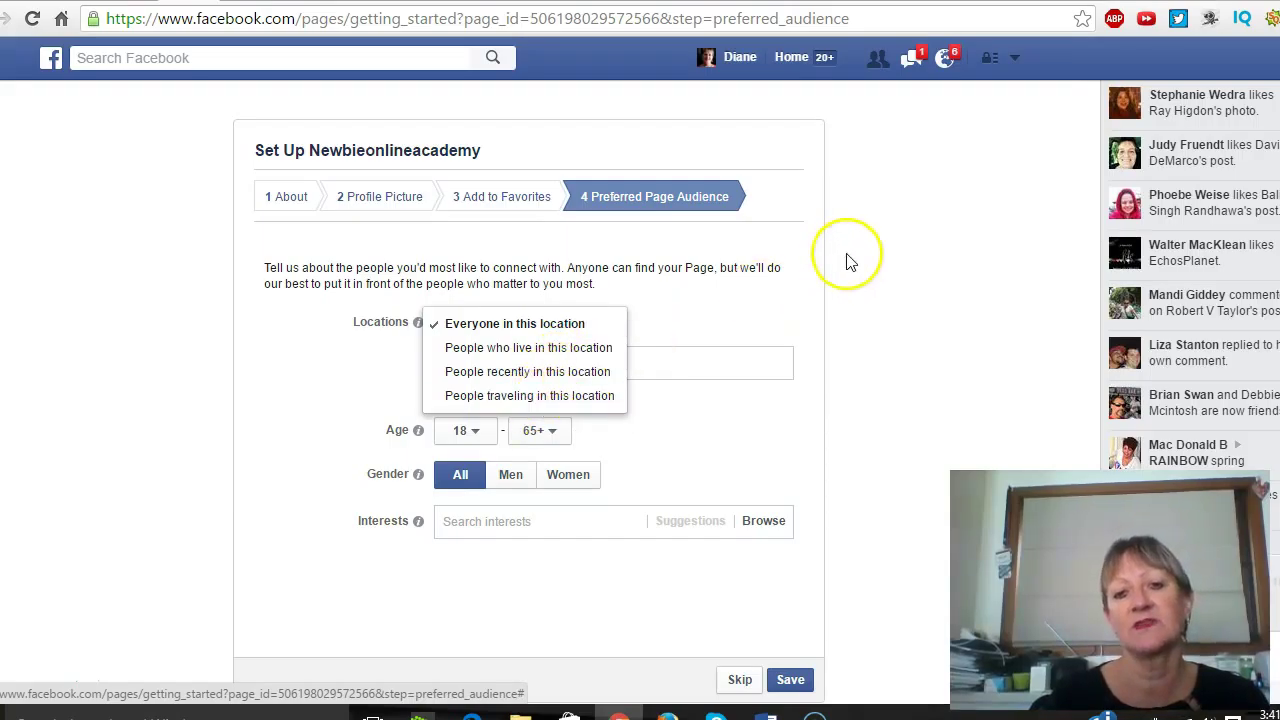
left_click(649, 368)
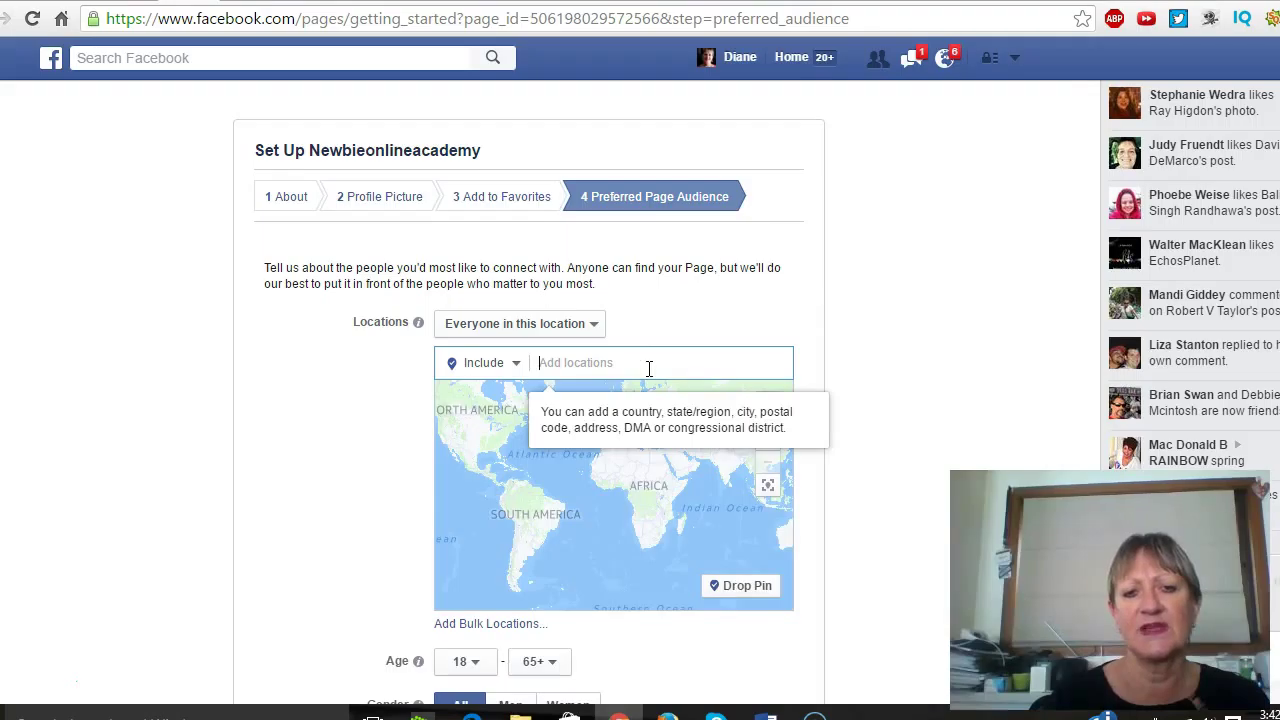
left_click(614, 372)
type("Australia")
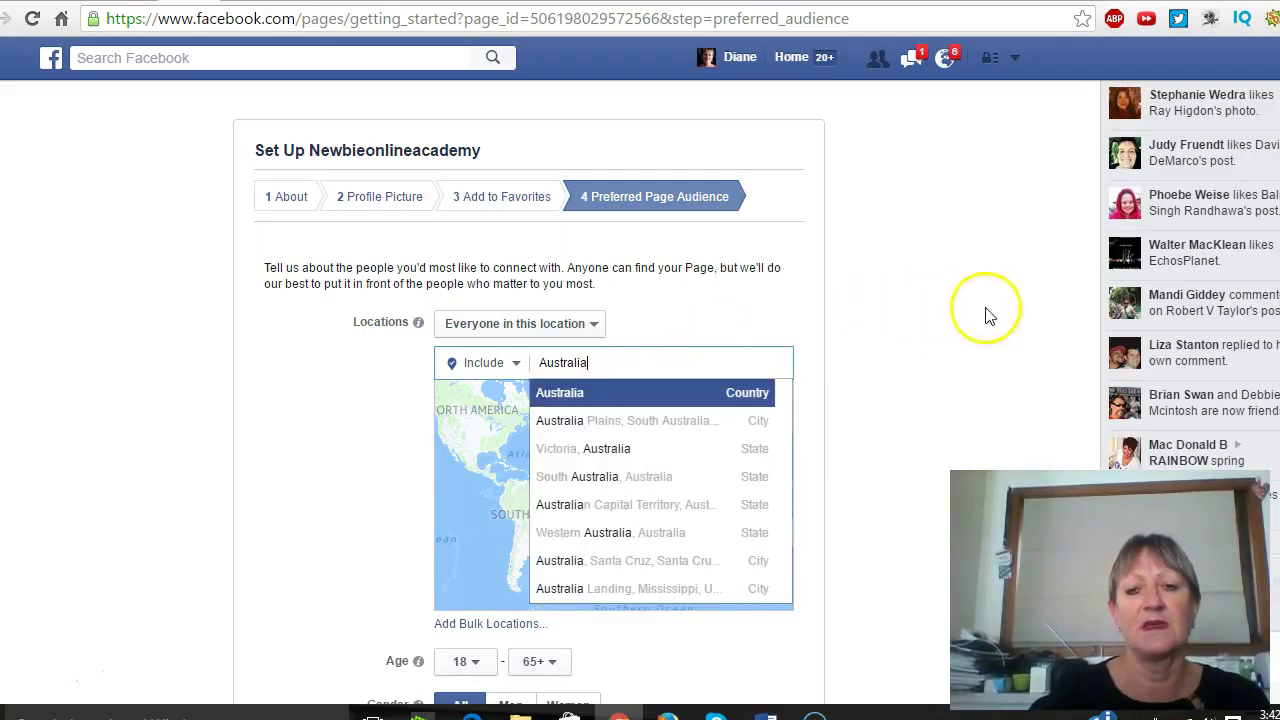
key("Return")
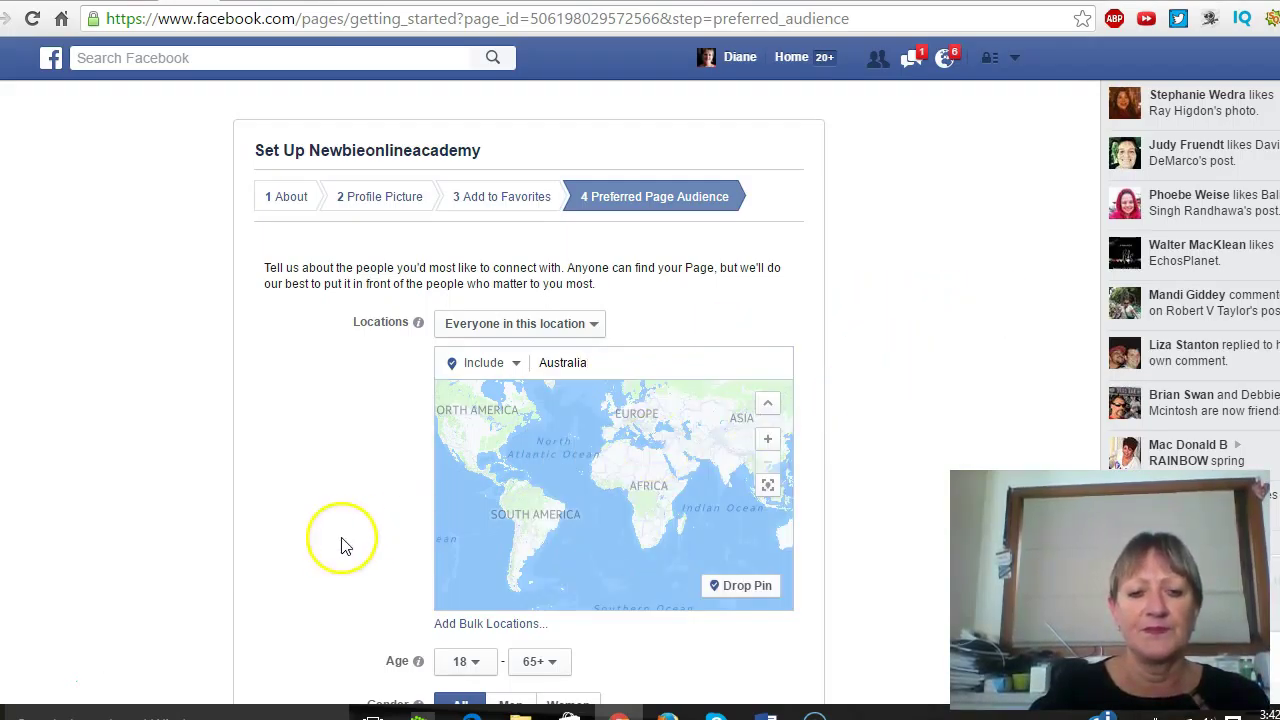
Set the minimum age of the preferred page audience to 21.
scroll(343, 545, "down", 3)
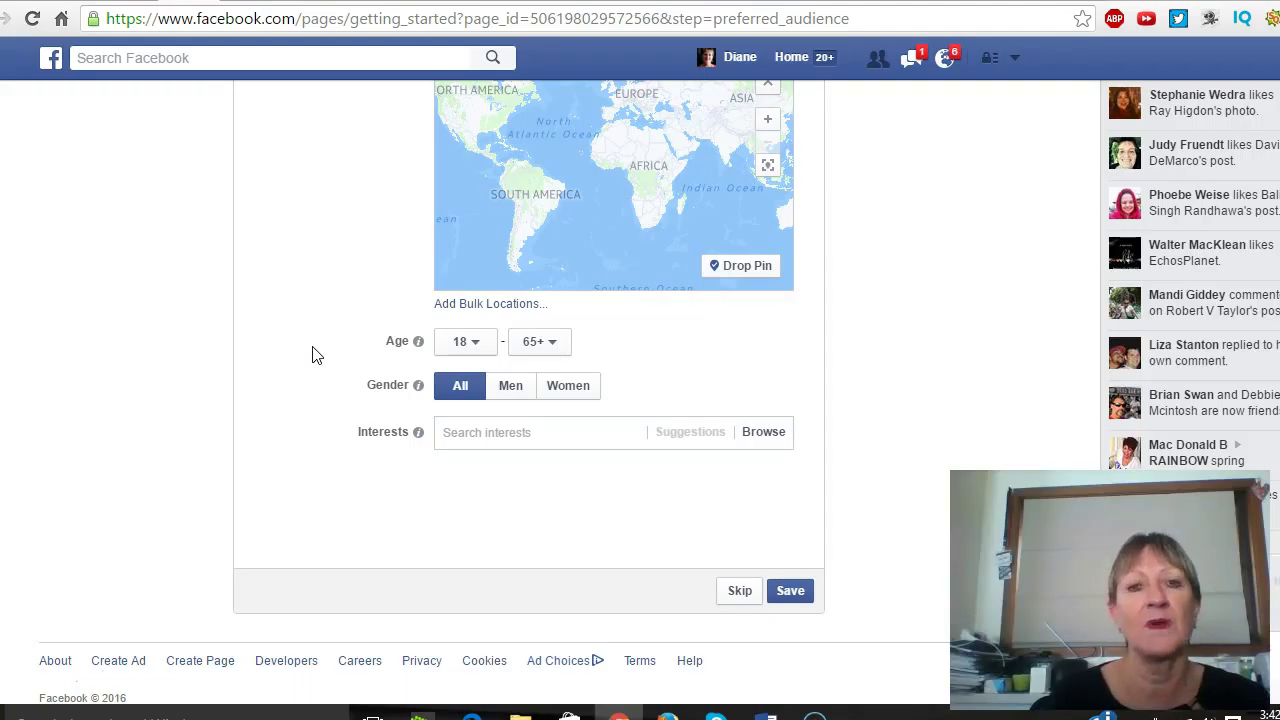
left_click(474, 345)
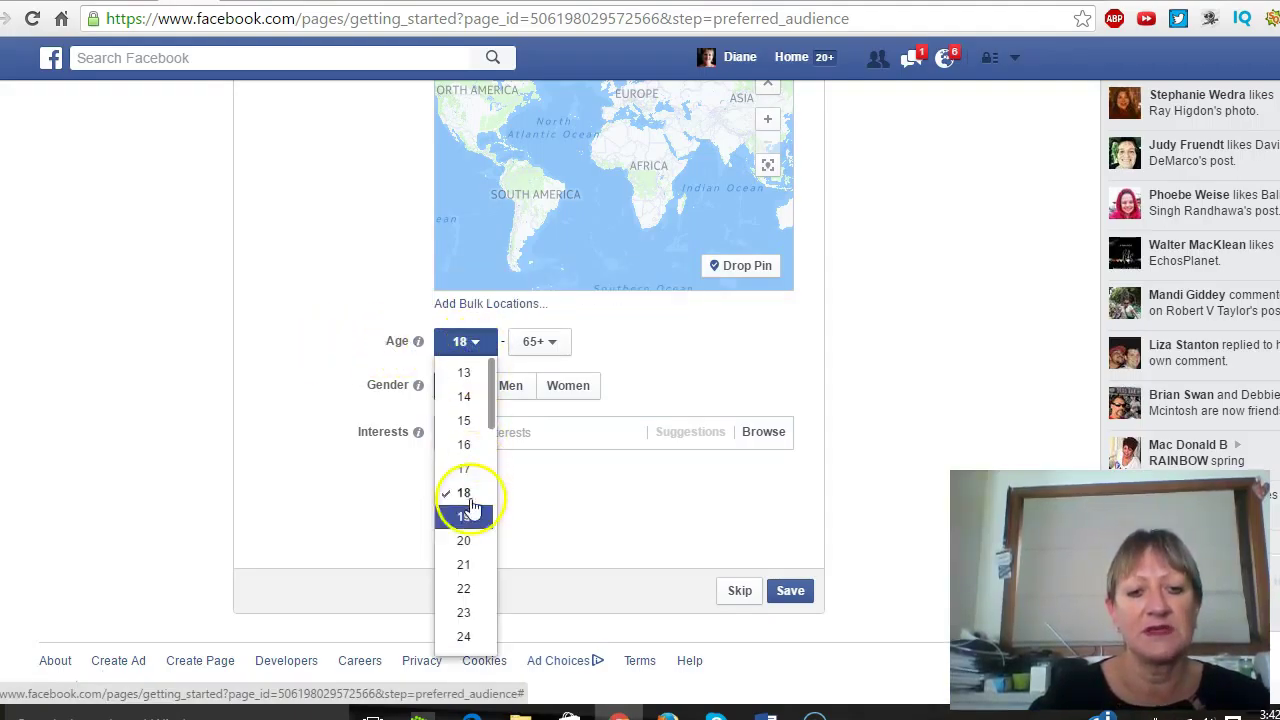
left_click(463, 566)
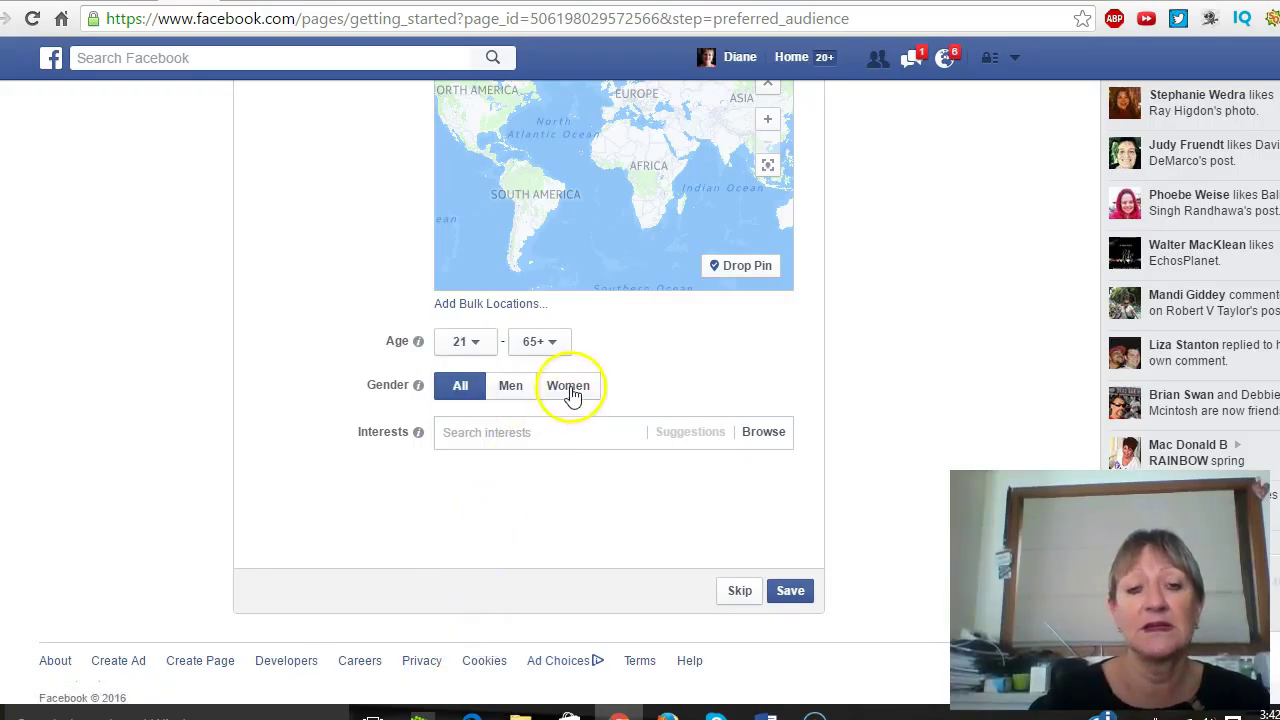
left_click(648, 335)
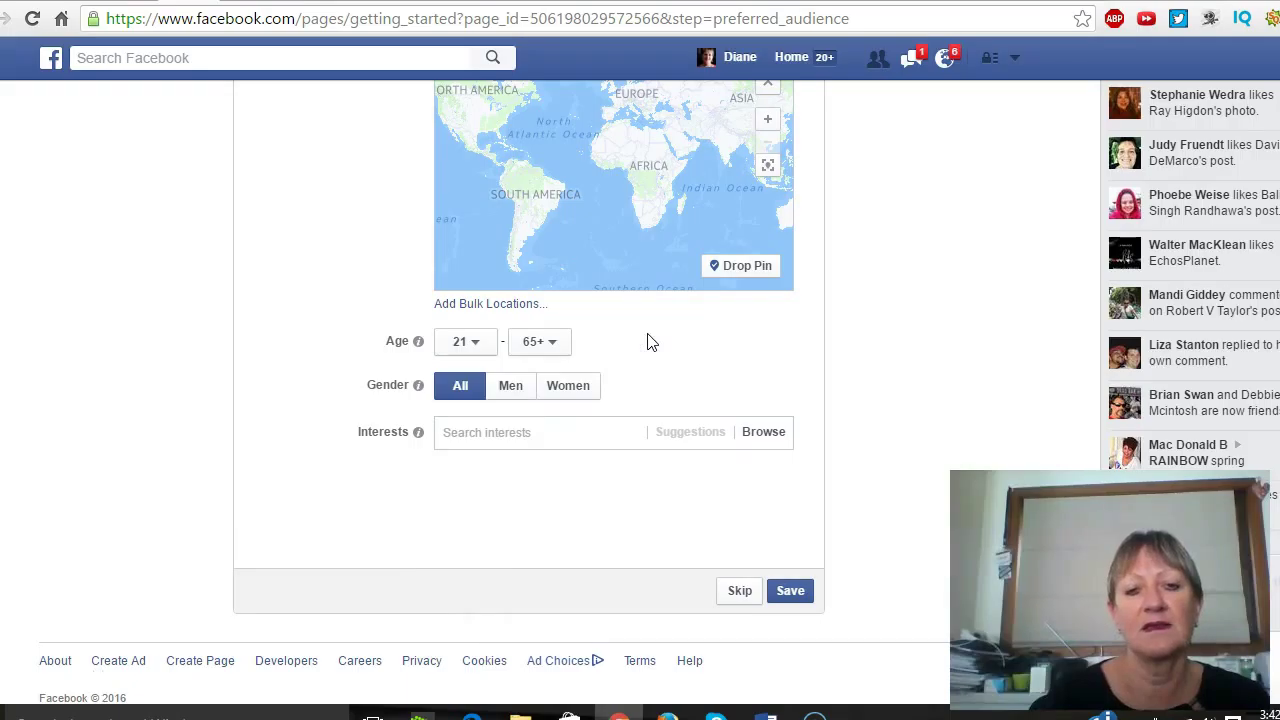
Browse the Business and industry interests and add Marketing to the preferred page audience.
left_click(569, 436)
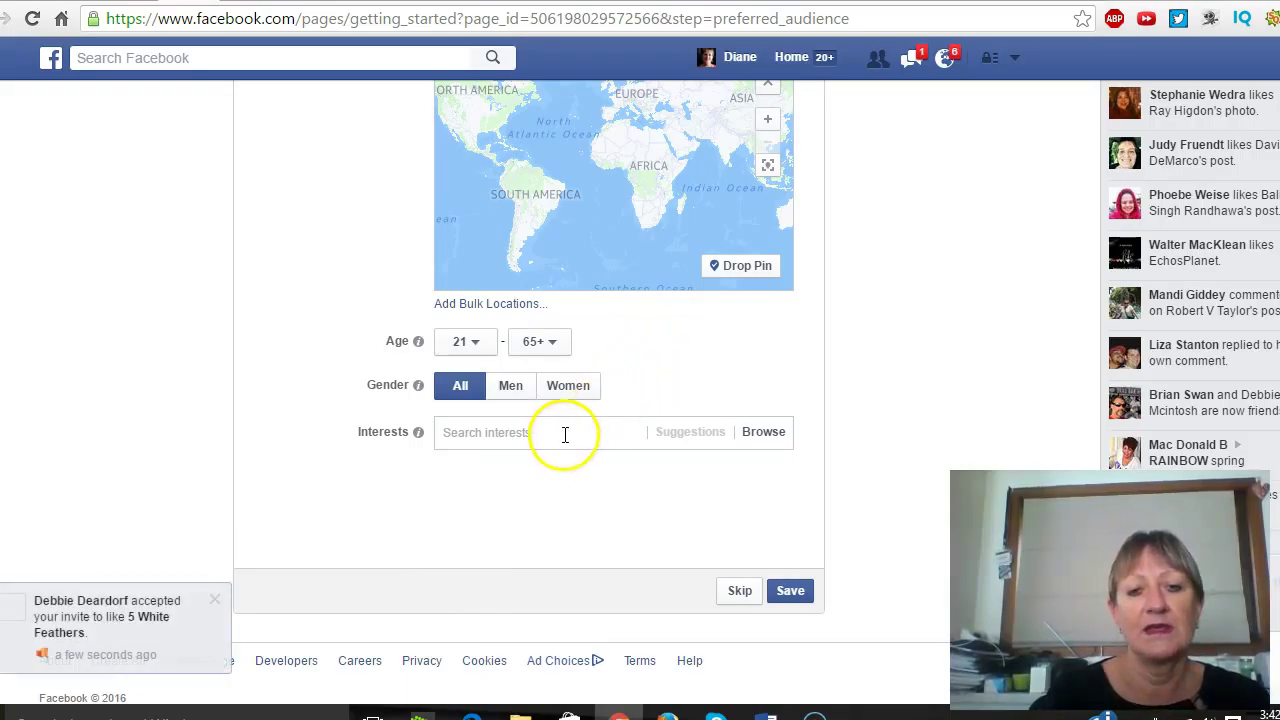
left_click(565, 435)
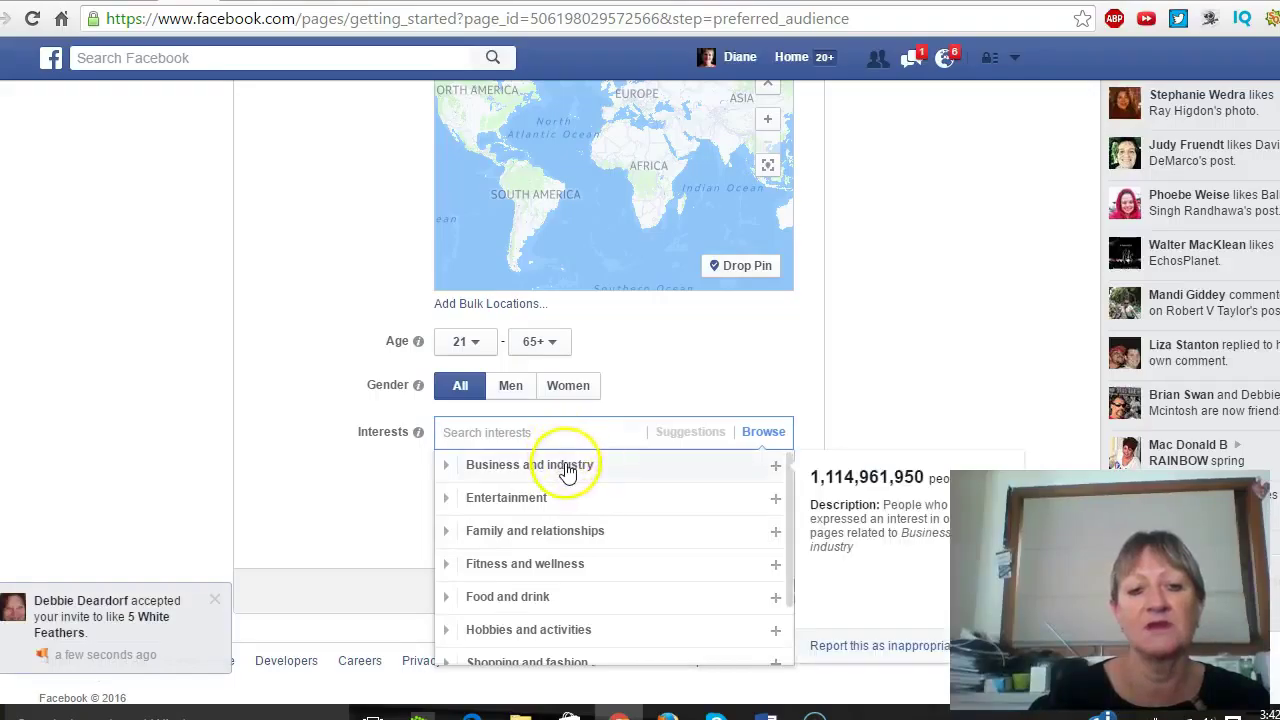
left_click(566, 468)
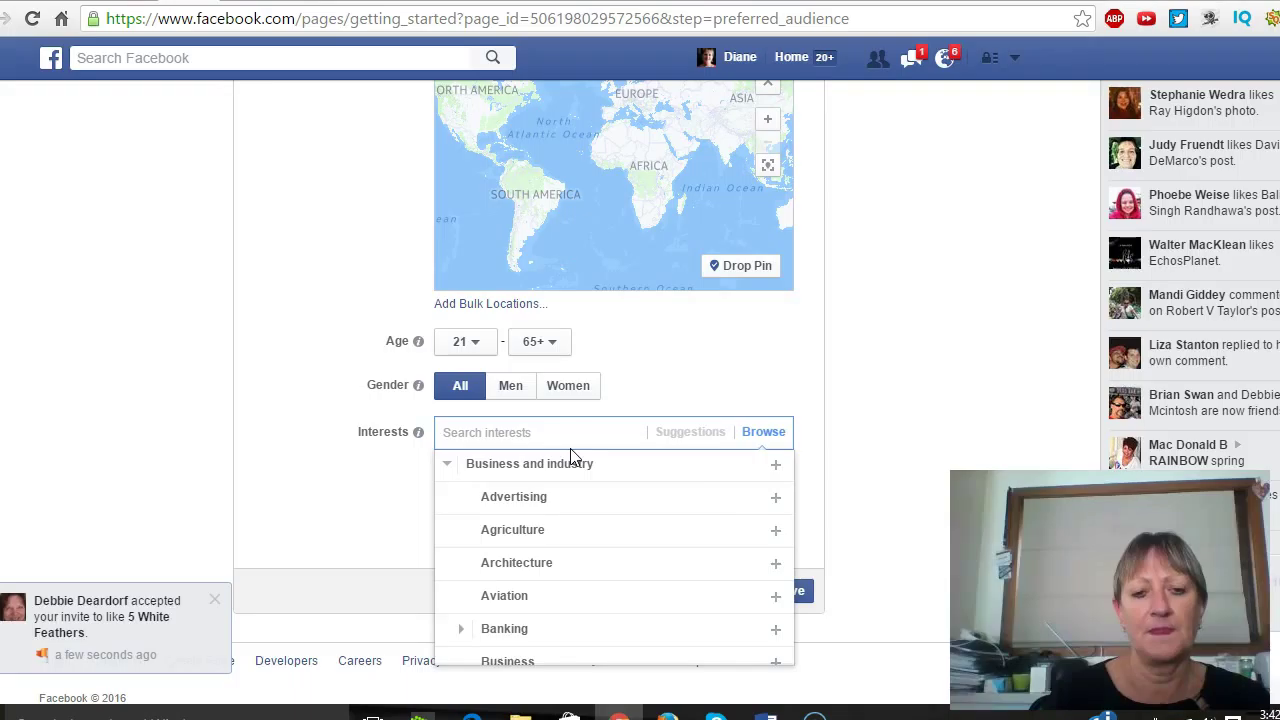
mouse_move(774, 497)
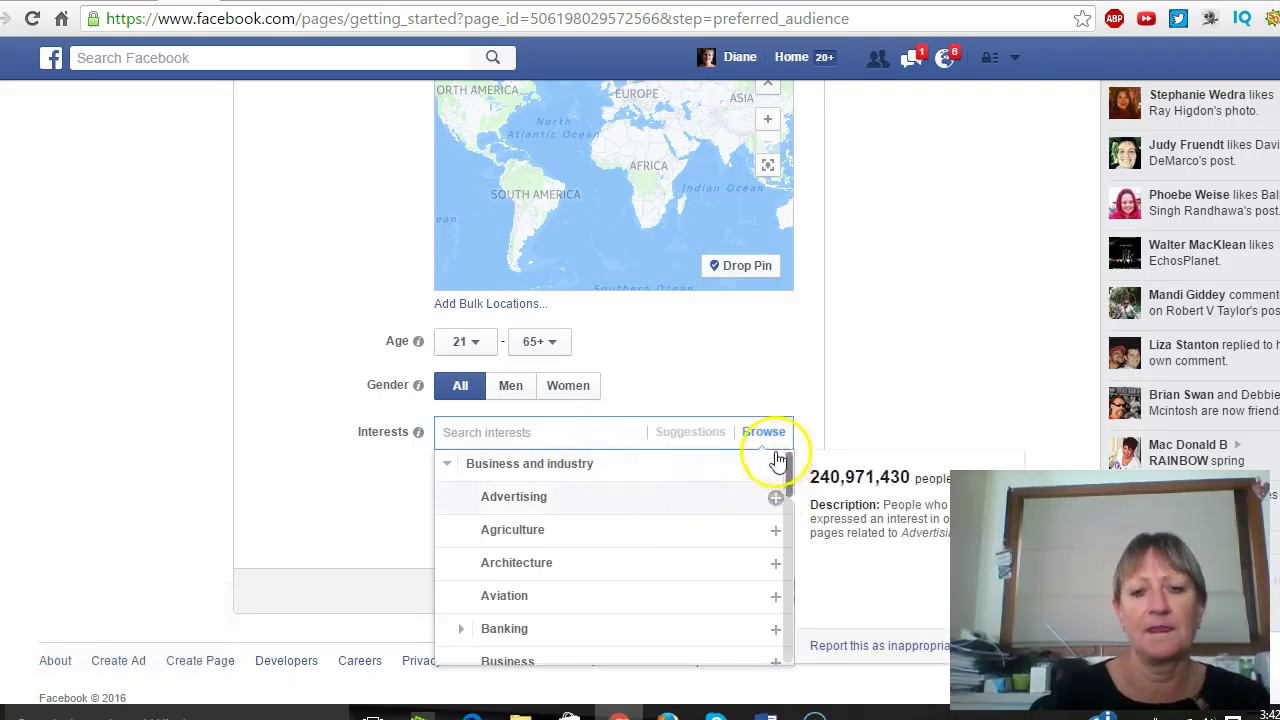
left_click(505, 470)
left_click(491, 470)
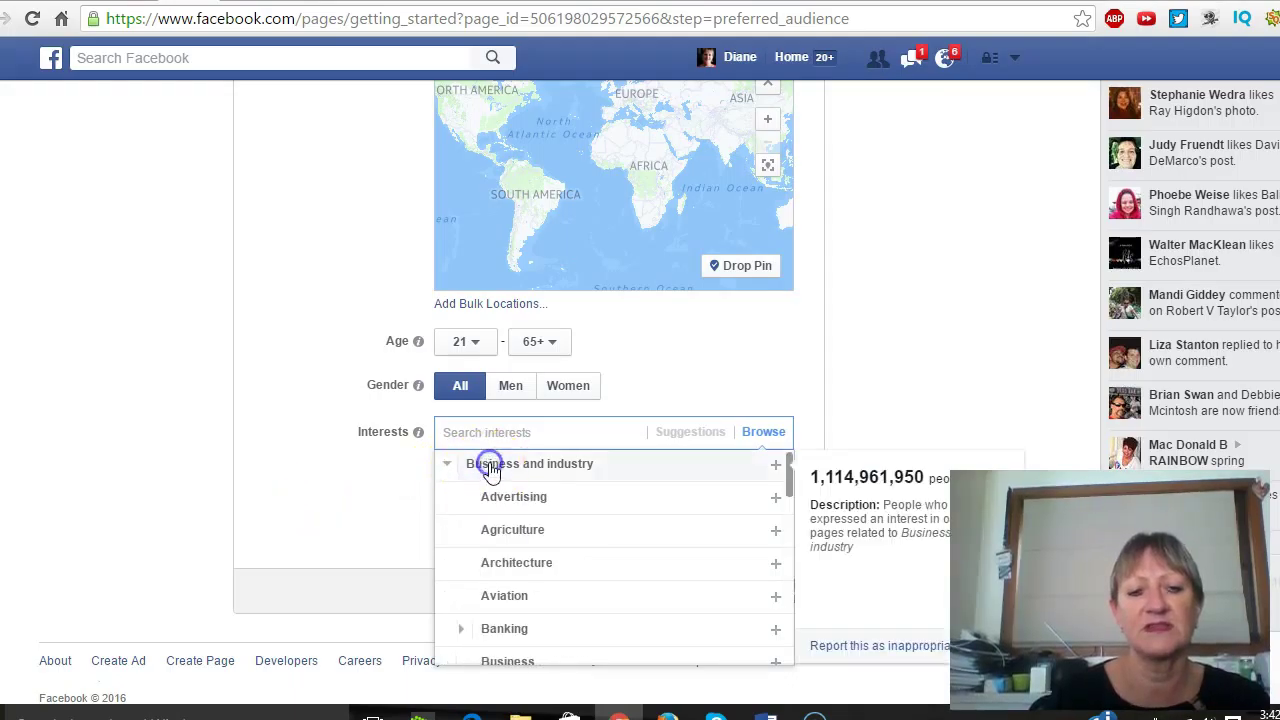
left_click_drag(790, 482, 790, 548)
left_click(537, 528)
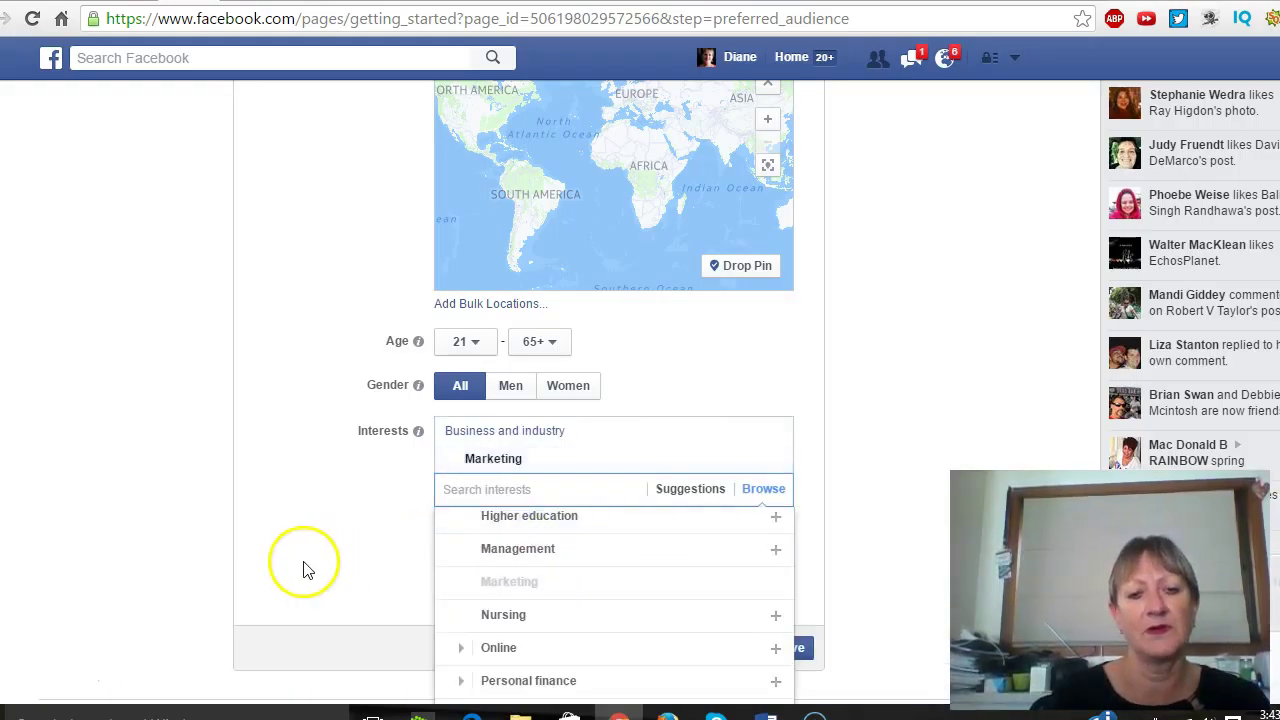
Save the preferred page audience and close the Getting Around tour on the new page.
left_click(305, 570)
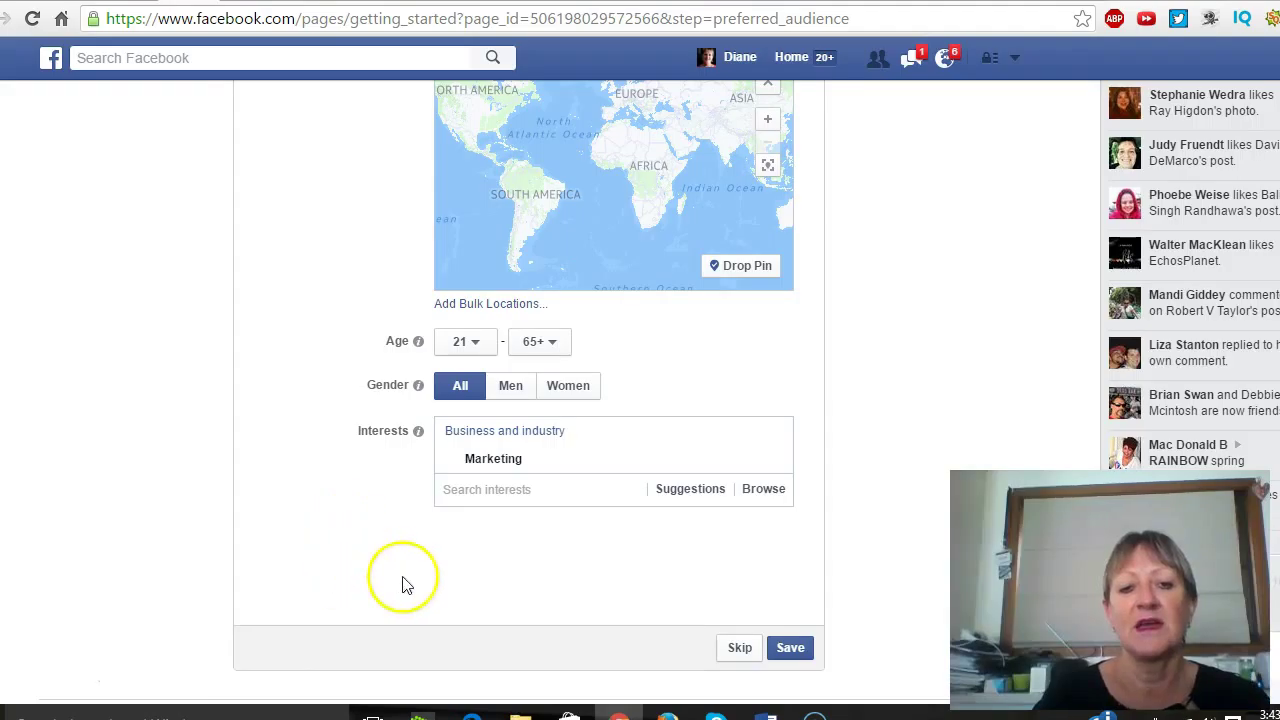
left_click(790, 649)
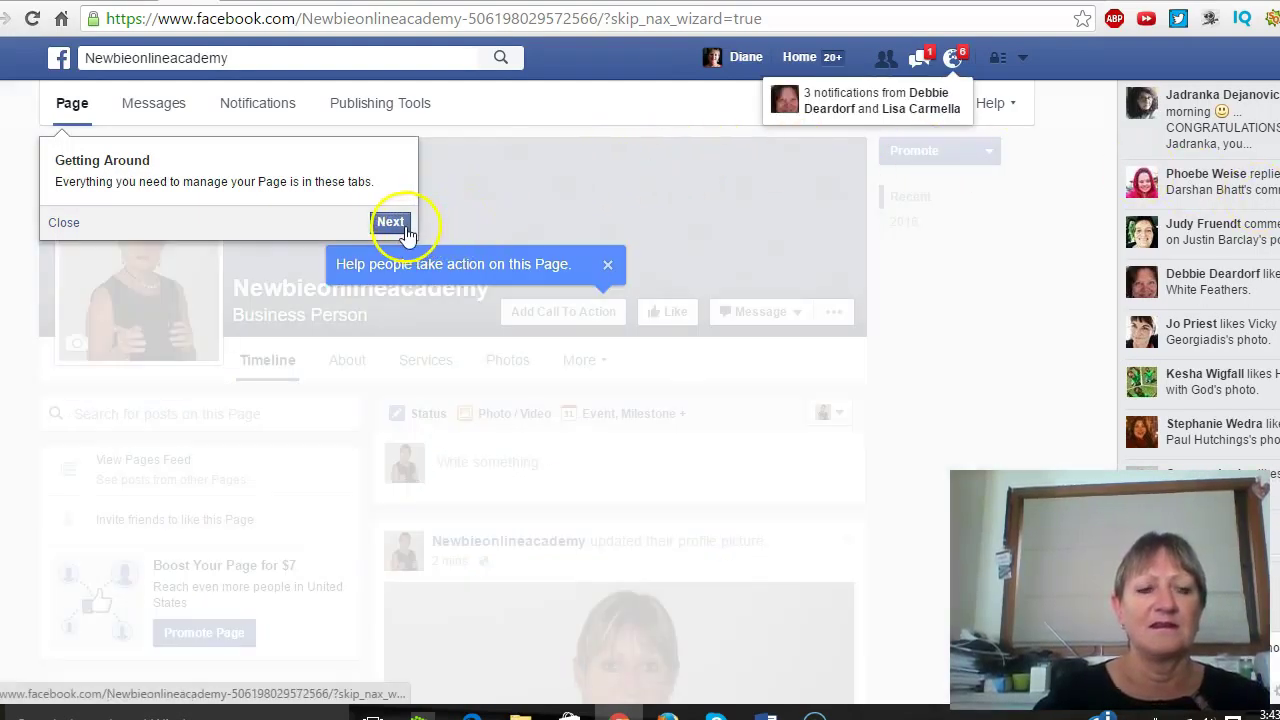
left_click(63, 223)
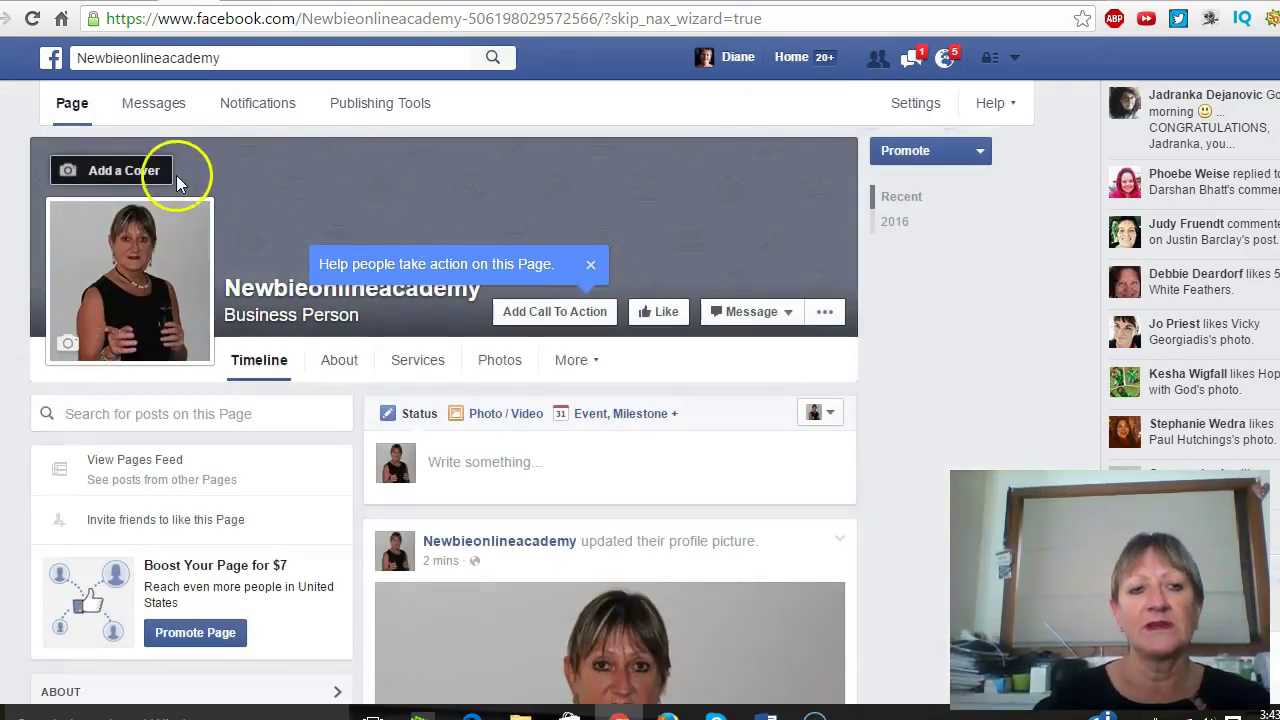
left_click(148, 173)
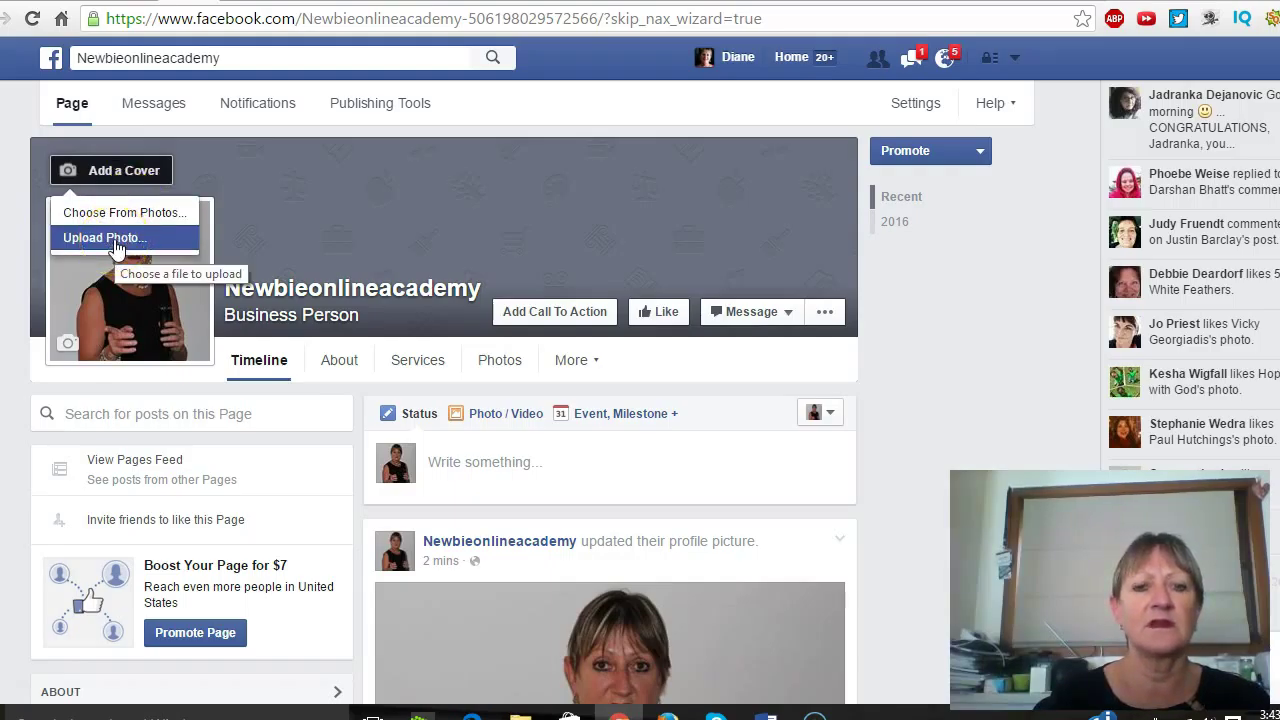
left_click(145, 216)
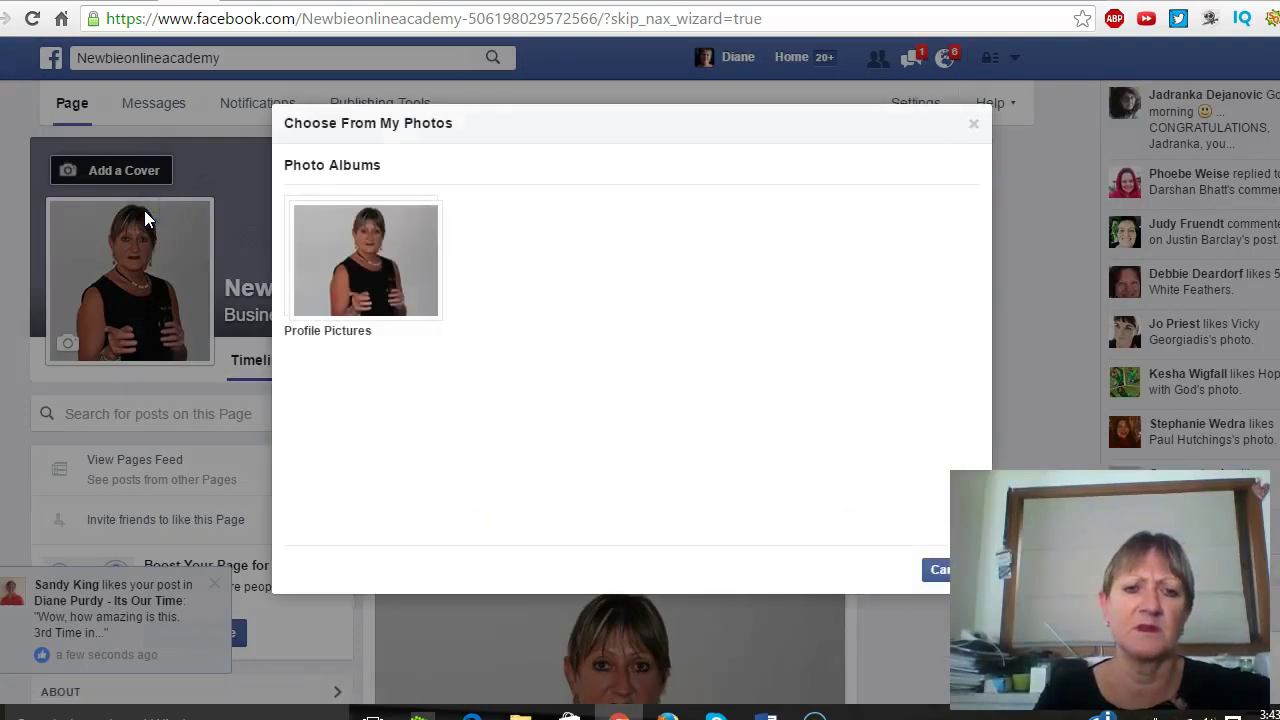
left_click(940, 570)
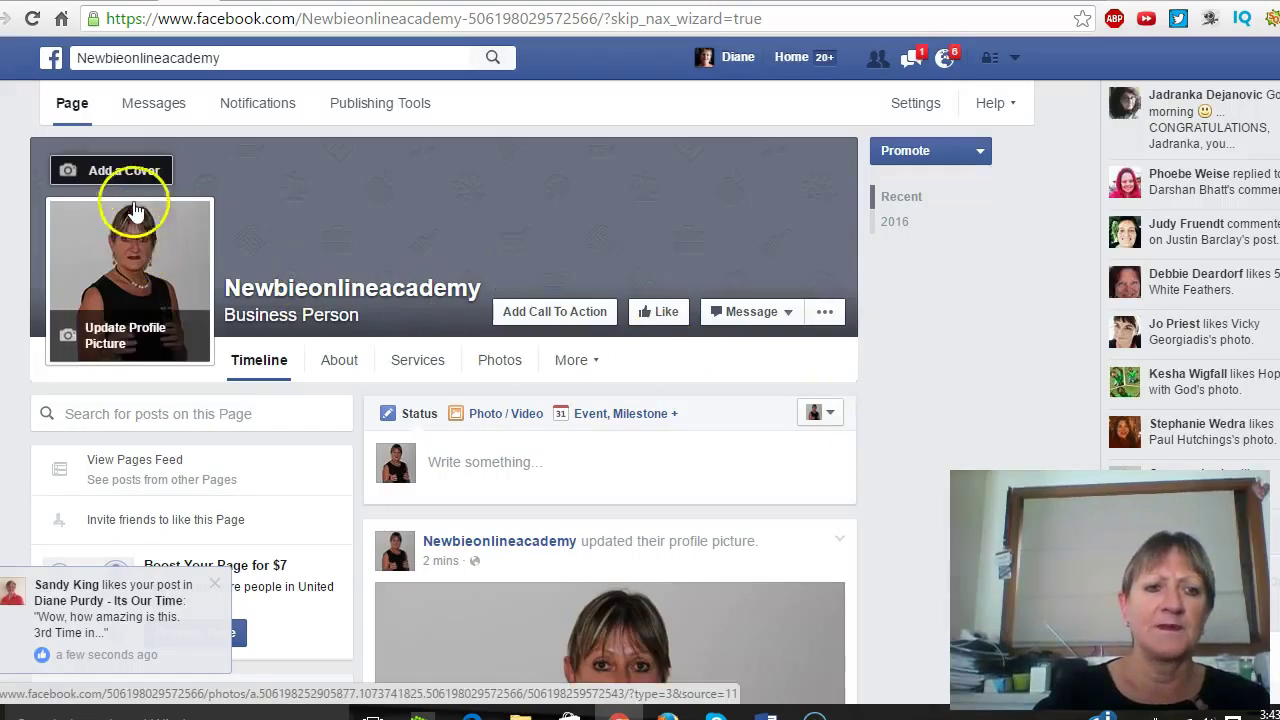
Start uploading a cover photo for the page and browse to the Nows our time folder in Documents.
left_click(133, 172)
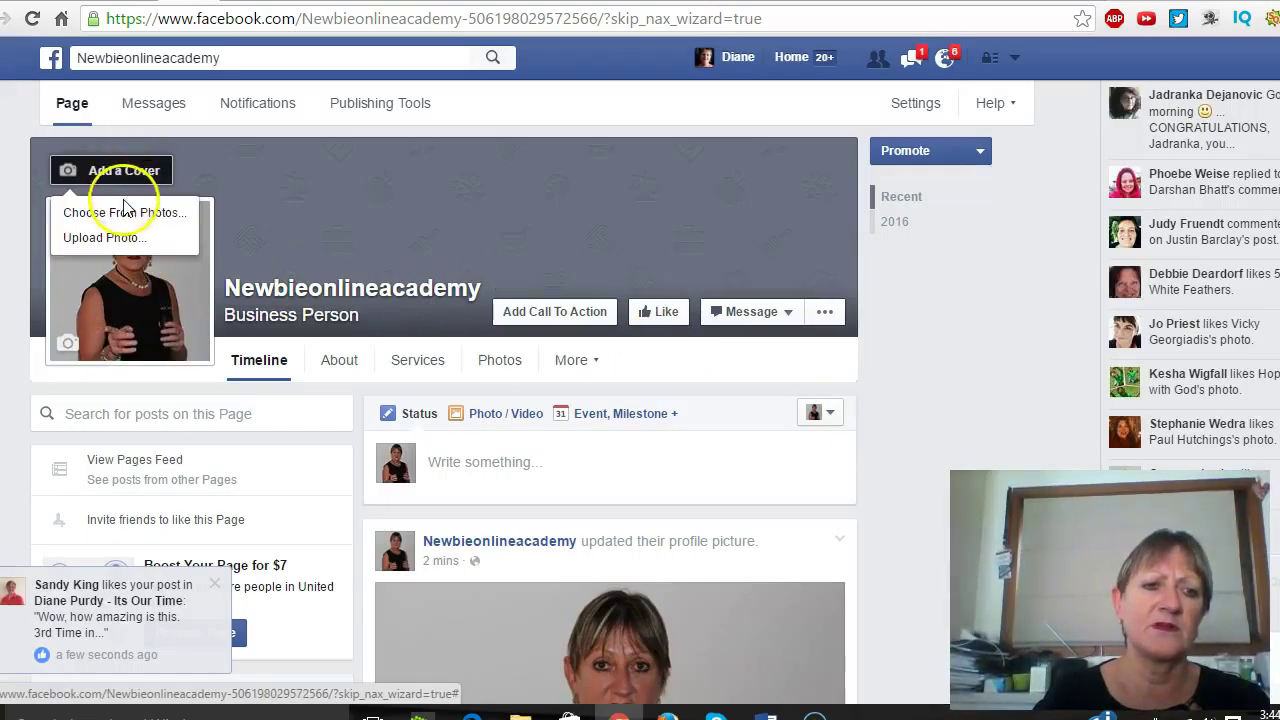
left_click(118, 237)
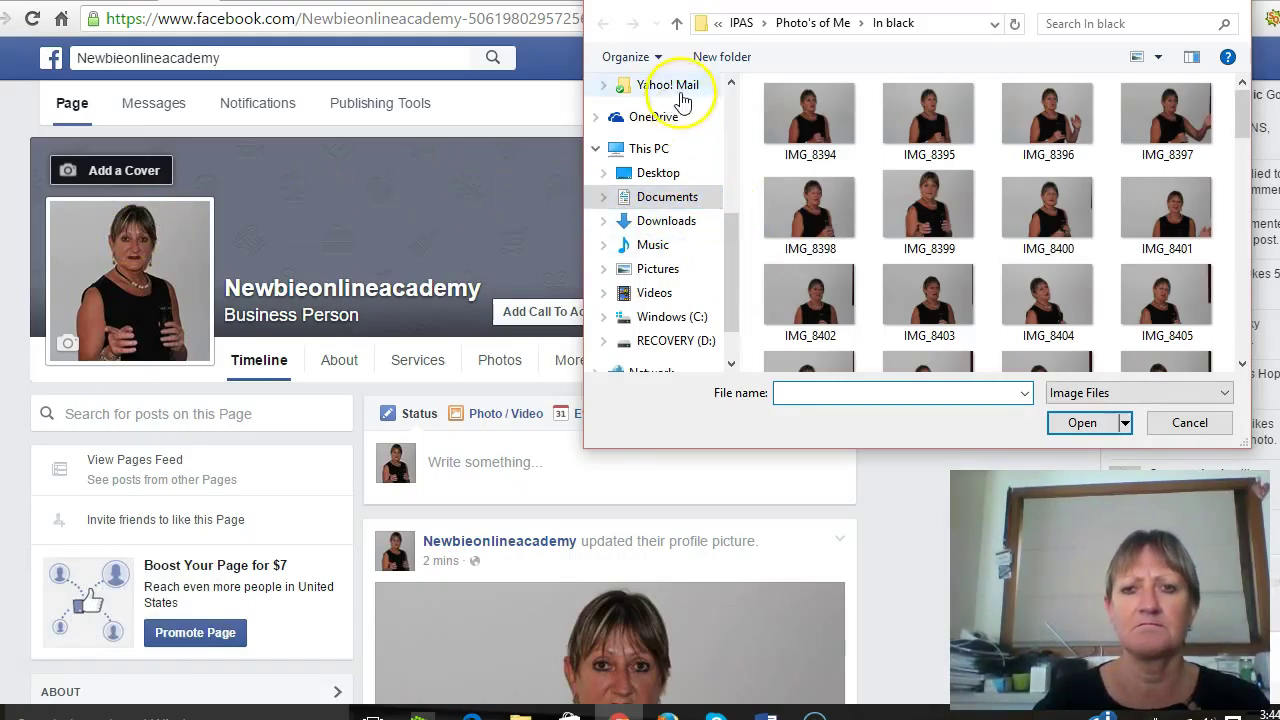
left_click(813, 22)
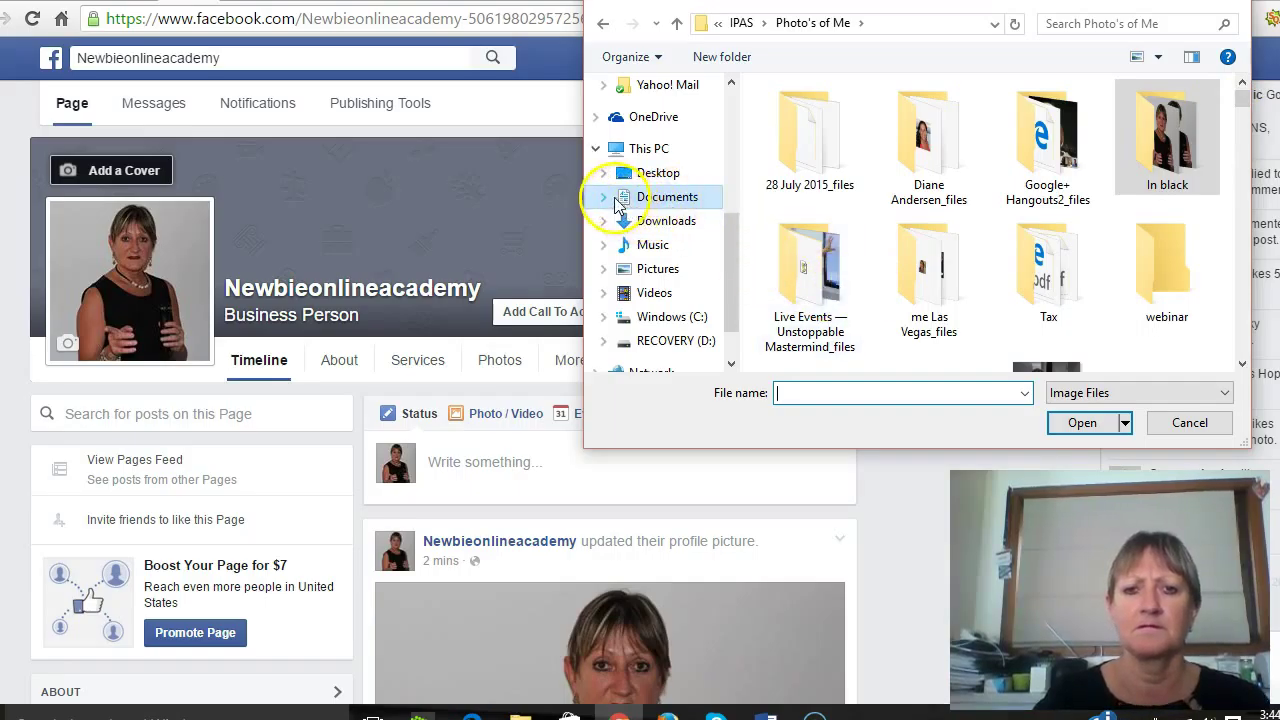
scroll(606, 194, "down", 5)
left_click_drag(735, 199, 739, 250)
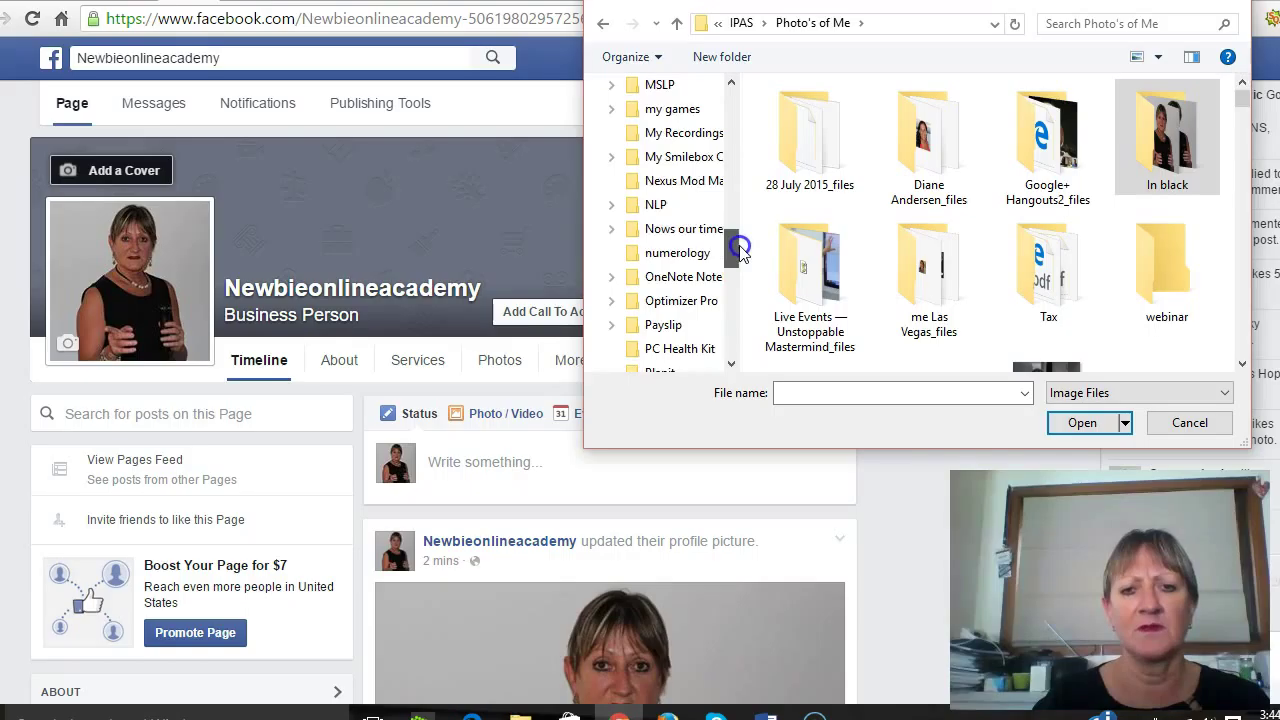
left_click(609, 234)
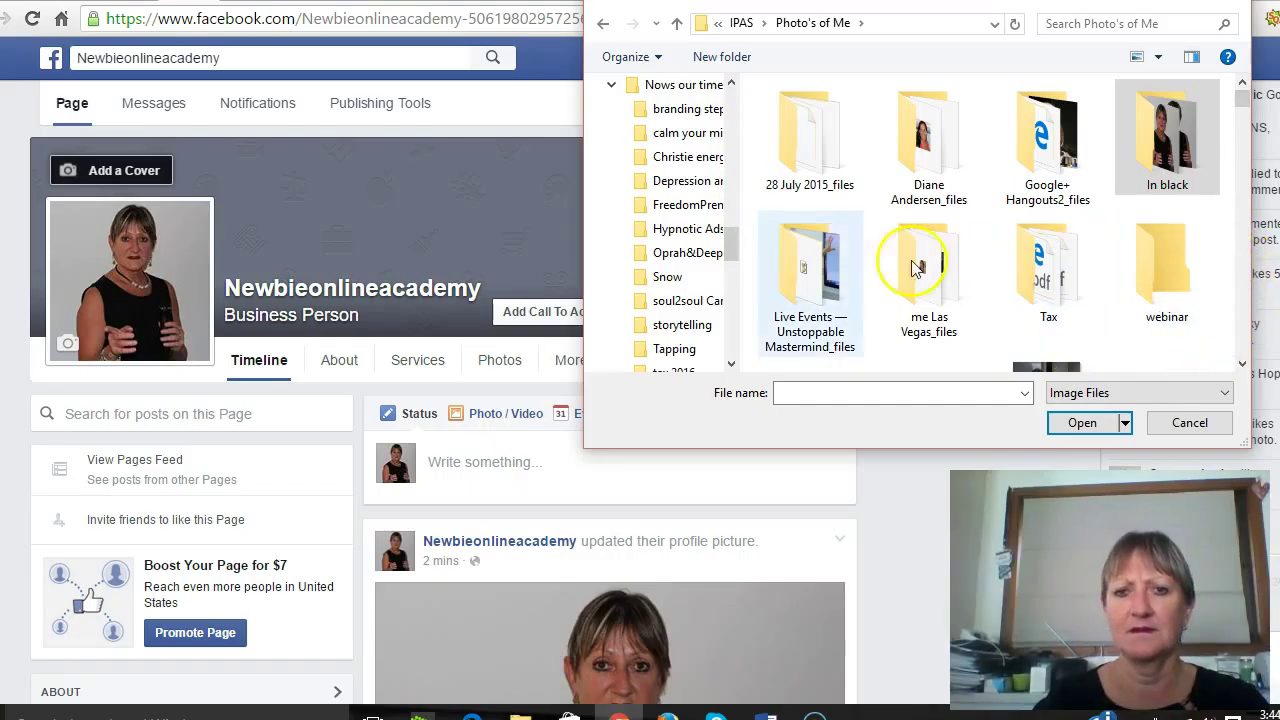
left_click(700, 86)
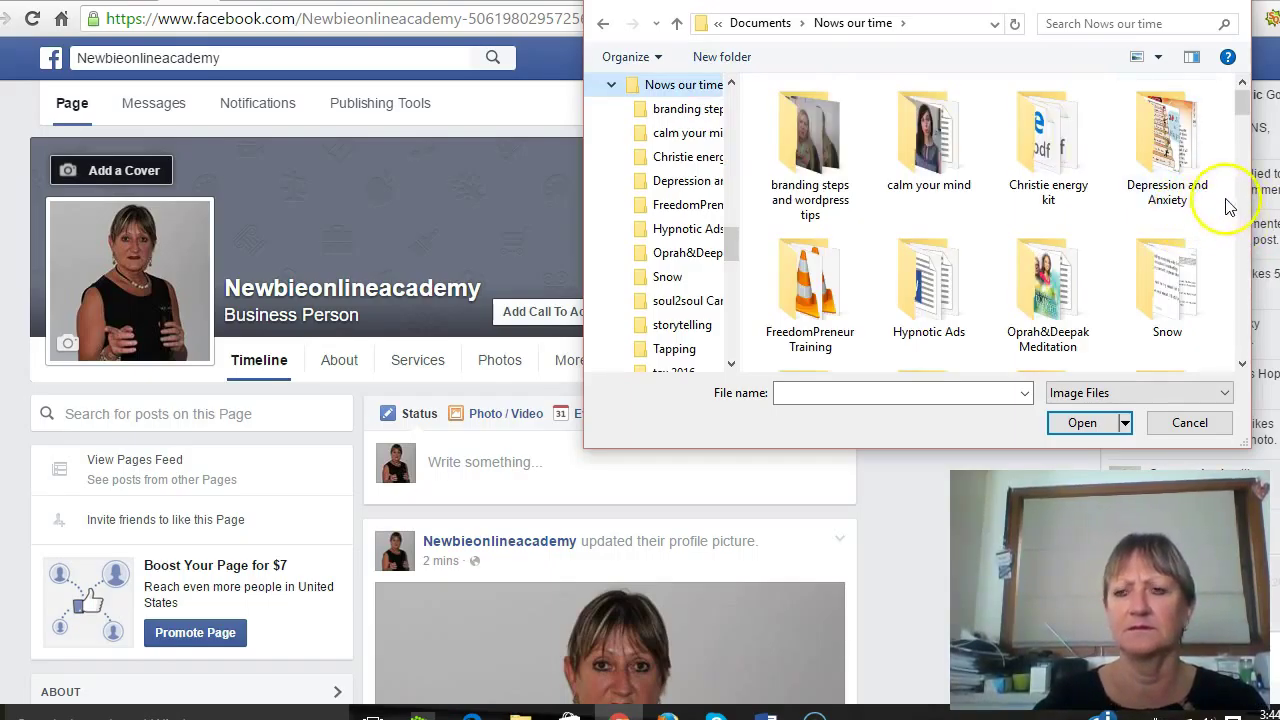
left_click_drag(1244, 110, 1252, 143)
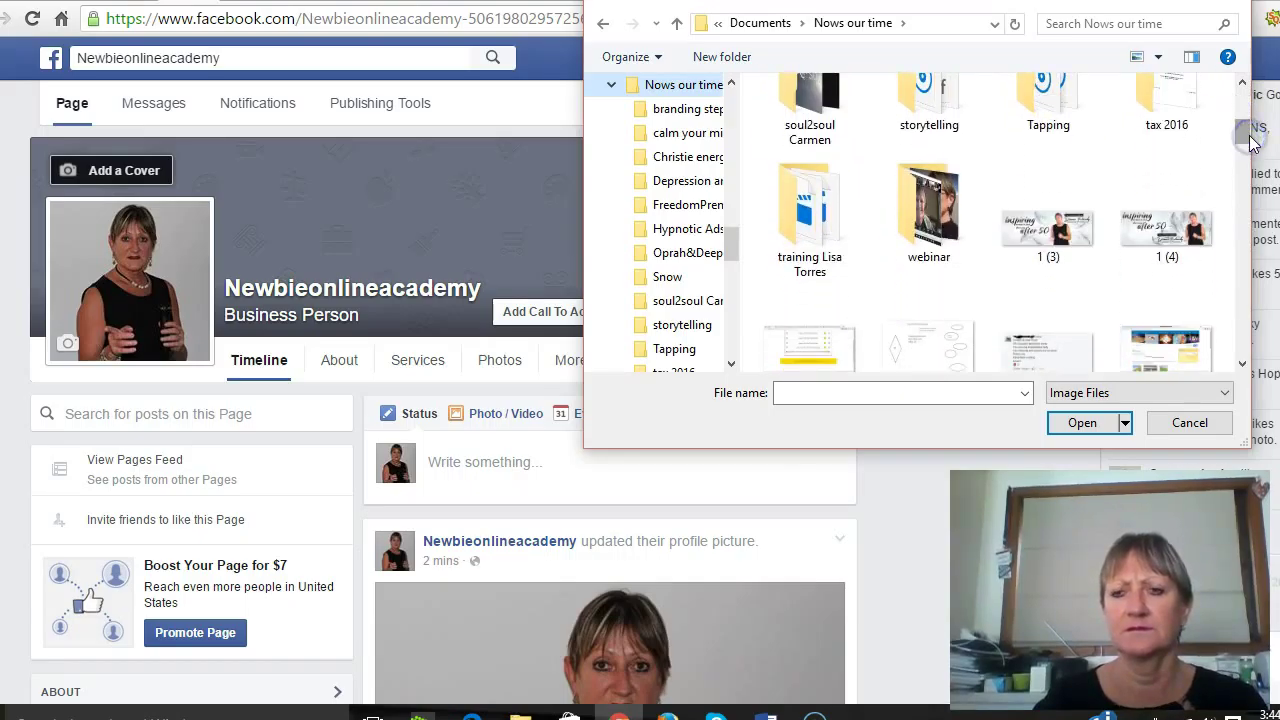
Upload the image 1 (3) as the page's cover photo and save it without repositioning.
left_click(1062, 250)
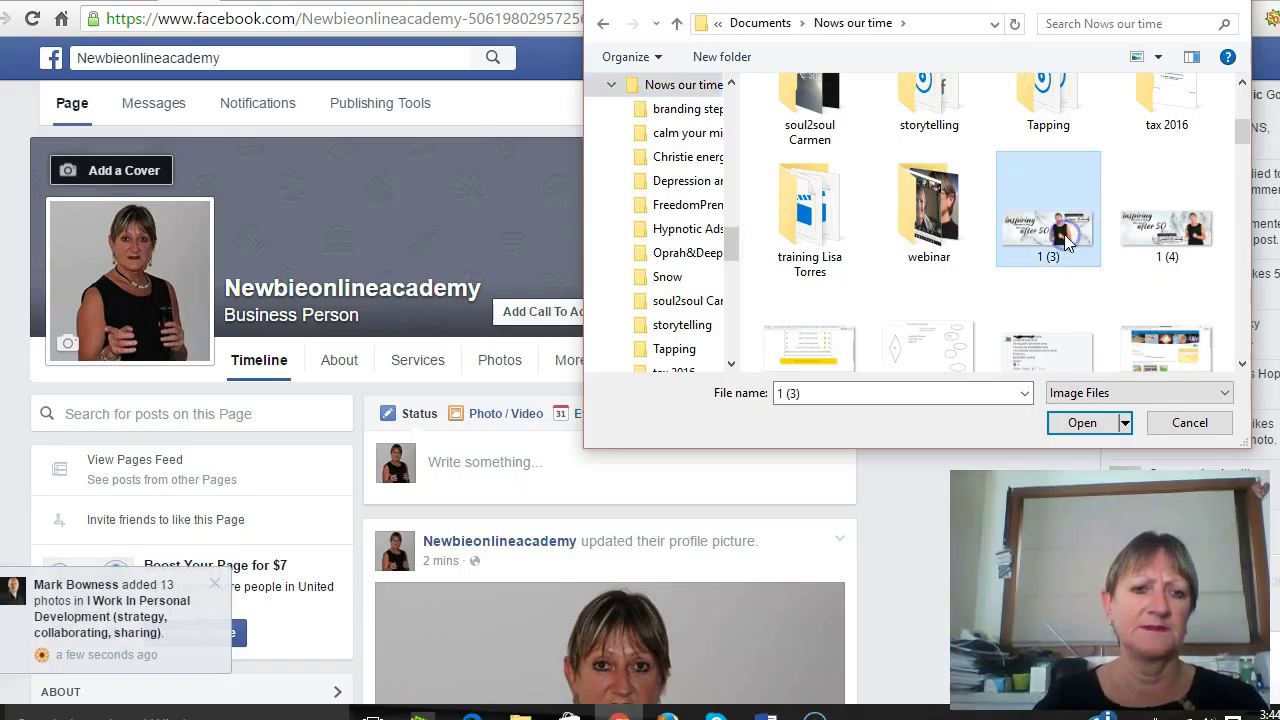
left_click(1082, 422)
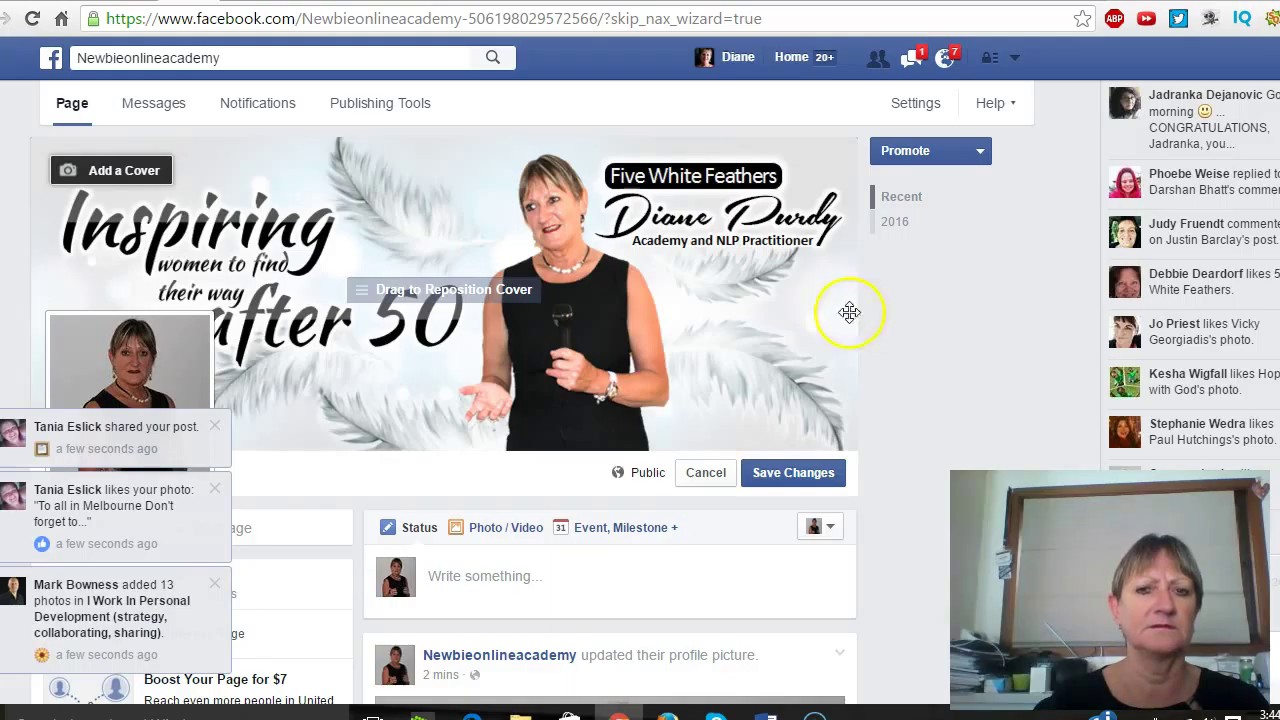
left_click(772, 340)
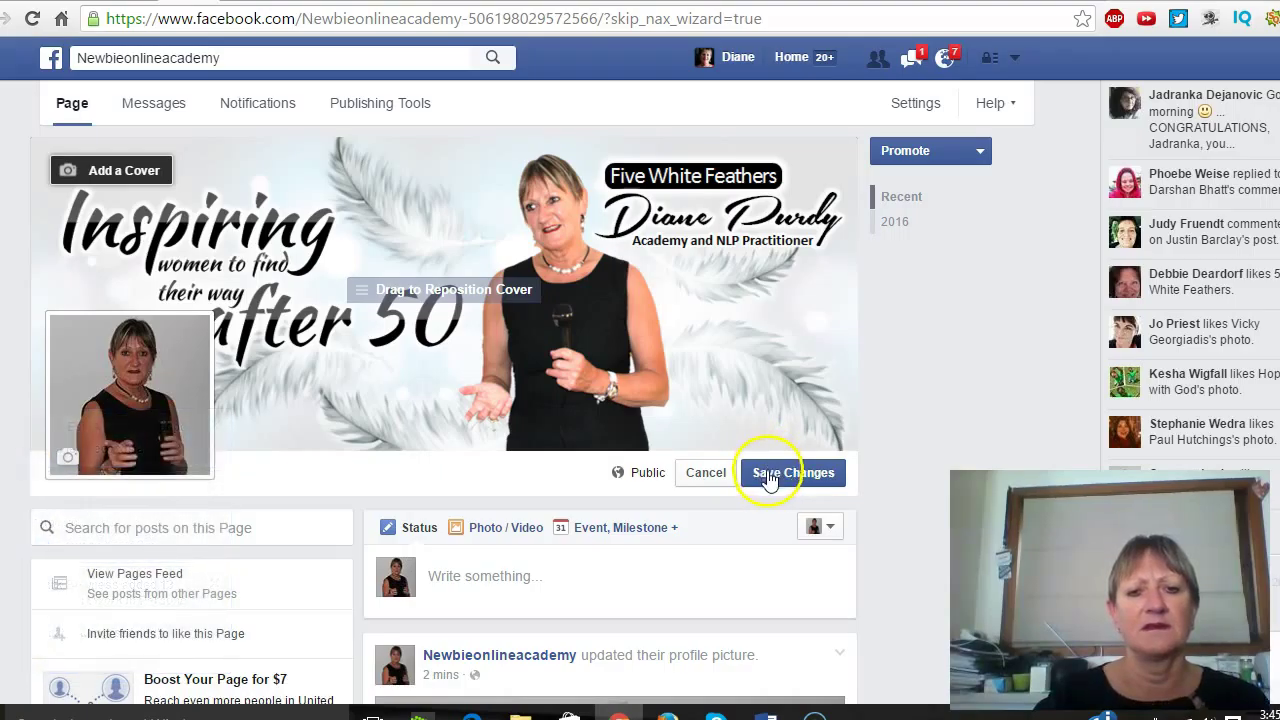
left_click(767, 472)
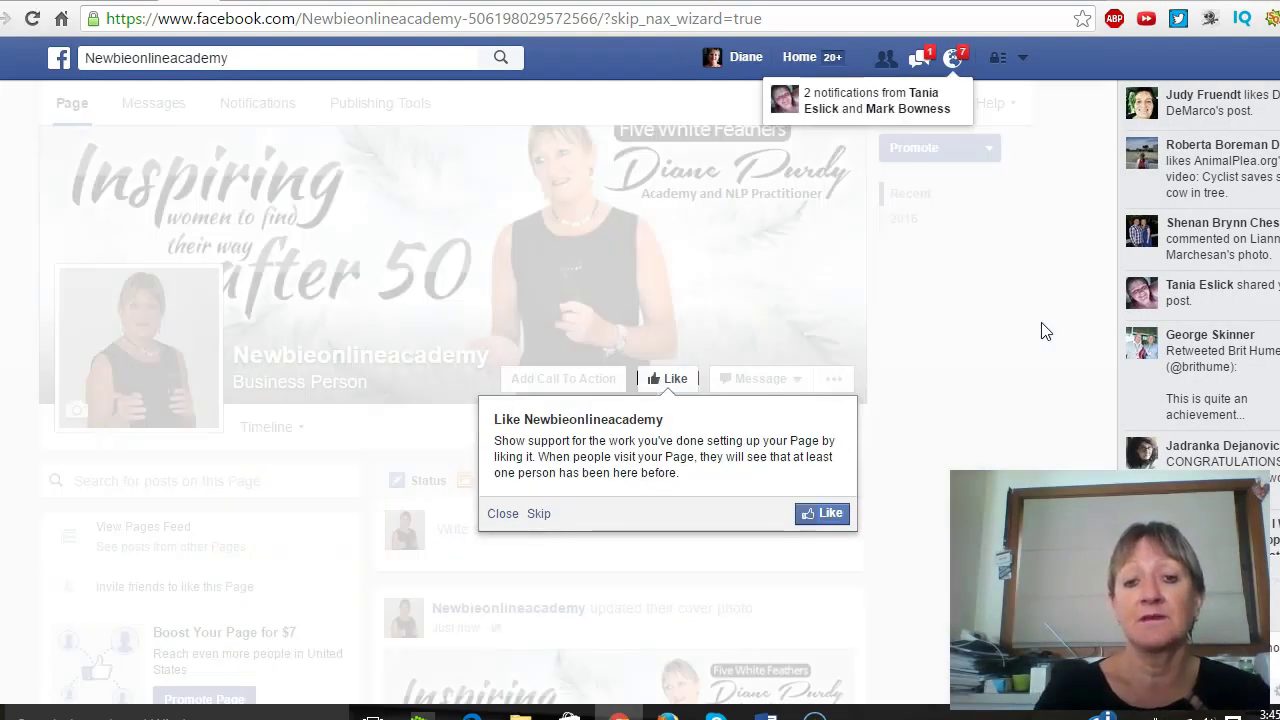
Skip the suggestion to like the page and close the Invite Your Friends tip.
left_click(535, 515)
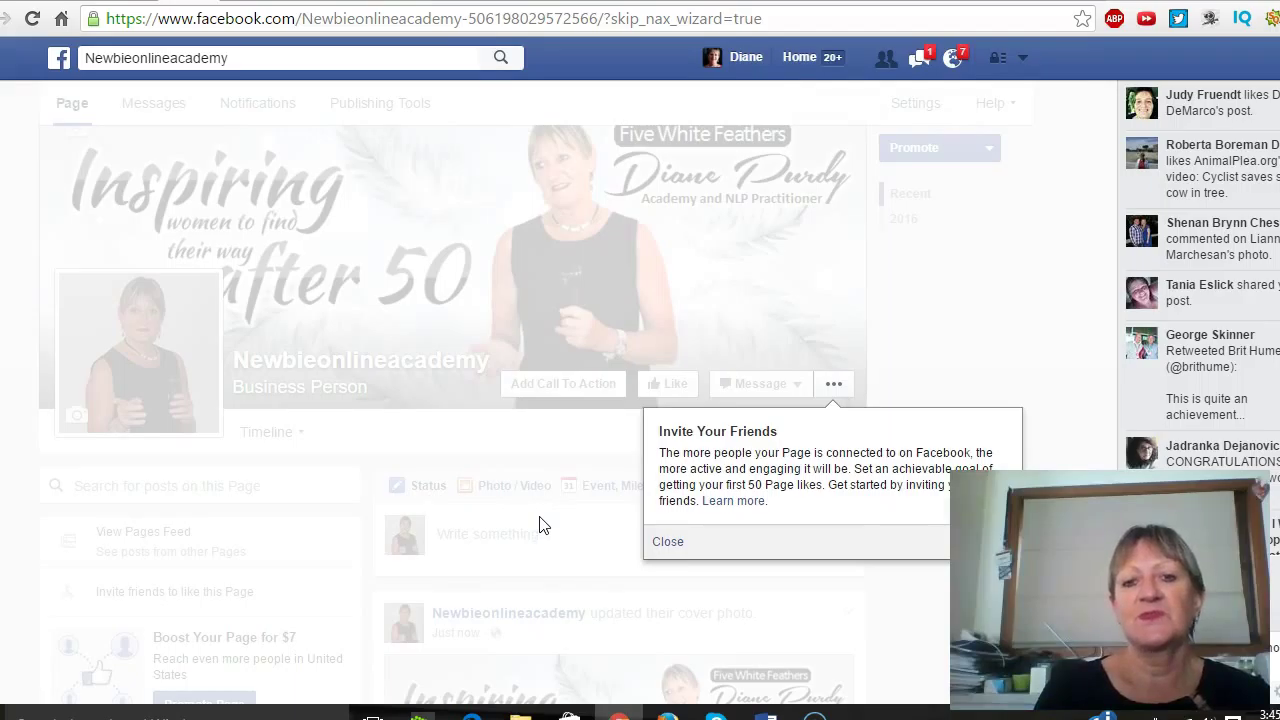
left_click(672, 541)
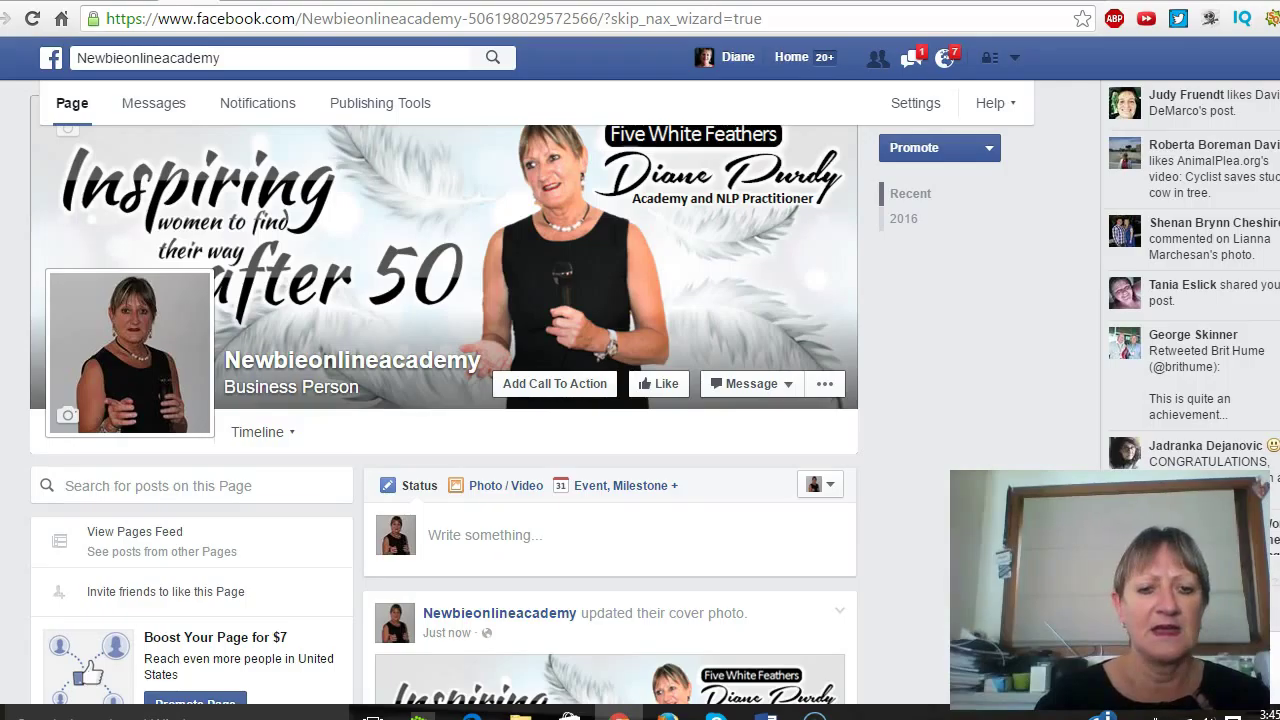
scroll(444, 414, "down", 3)
scroll(958, 250, "up", 3)
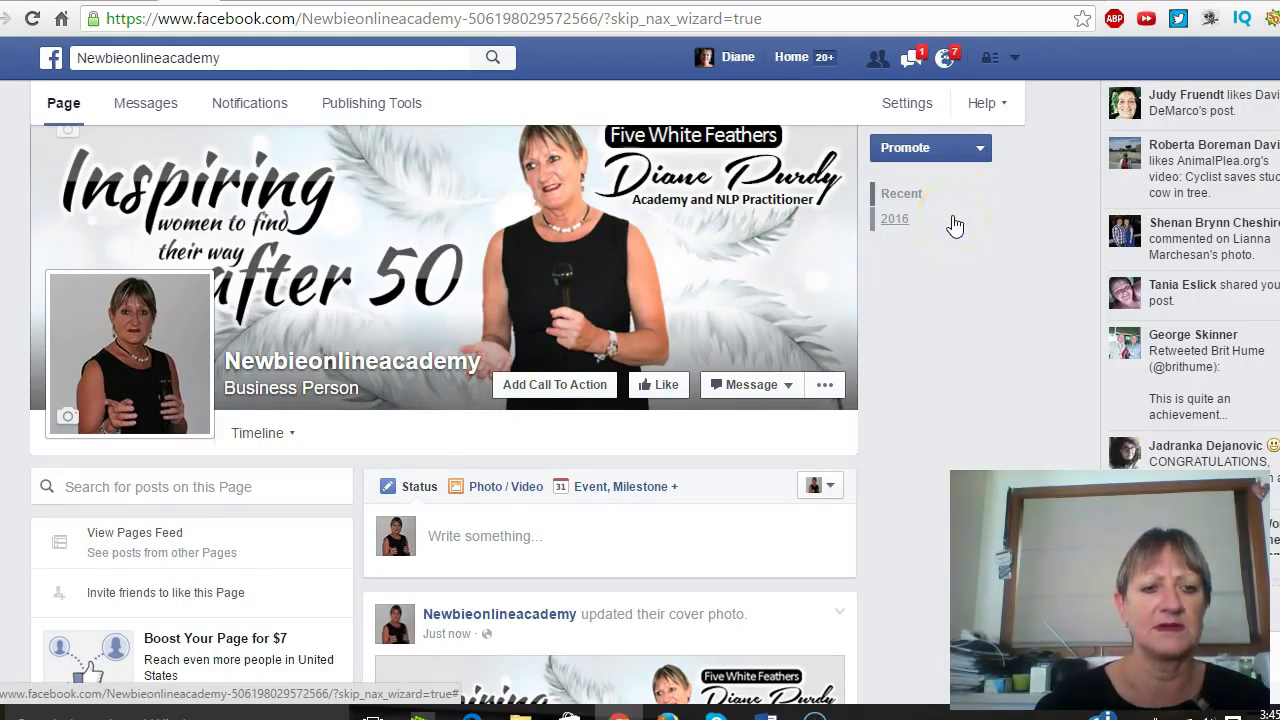
Unpublish the page through its Page Visibility setting and save the change.
left_click(916, 105)
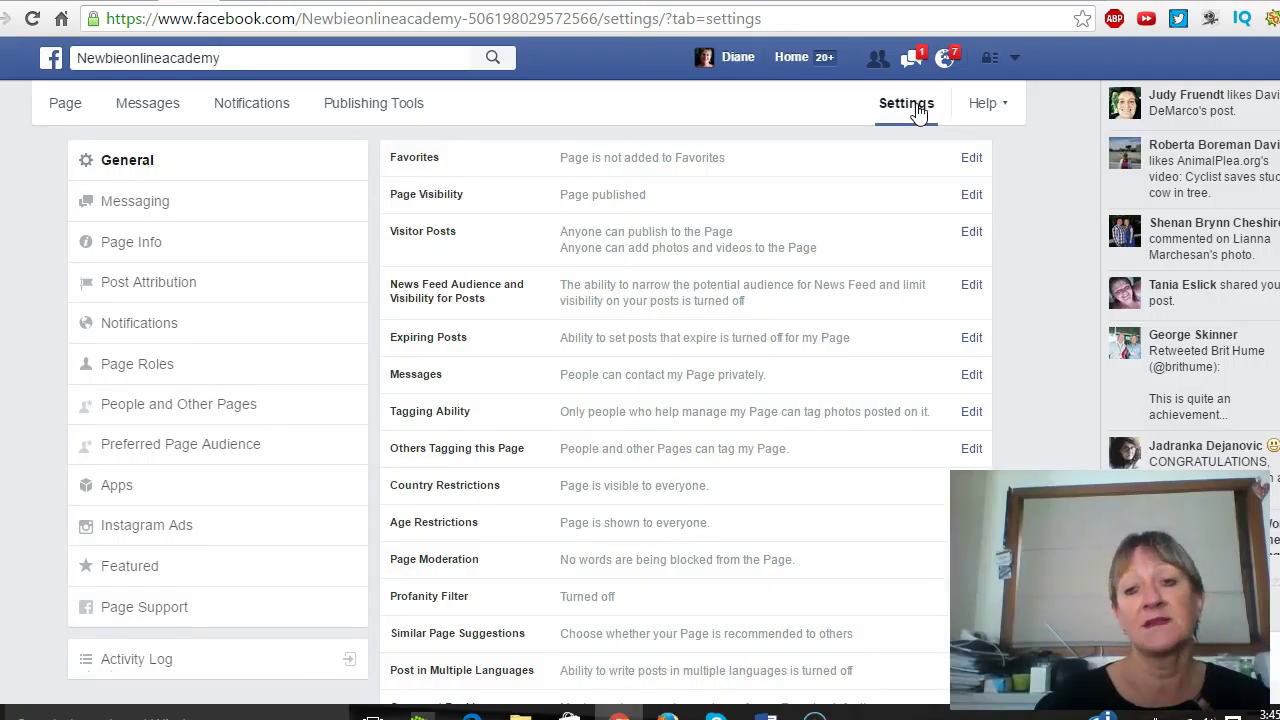
left_click(974, 197)
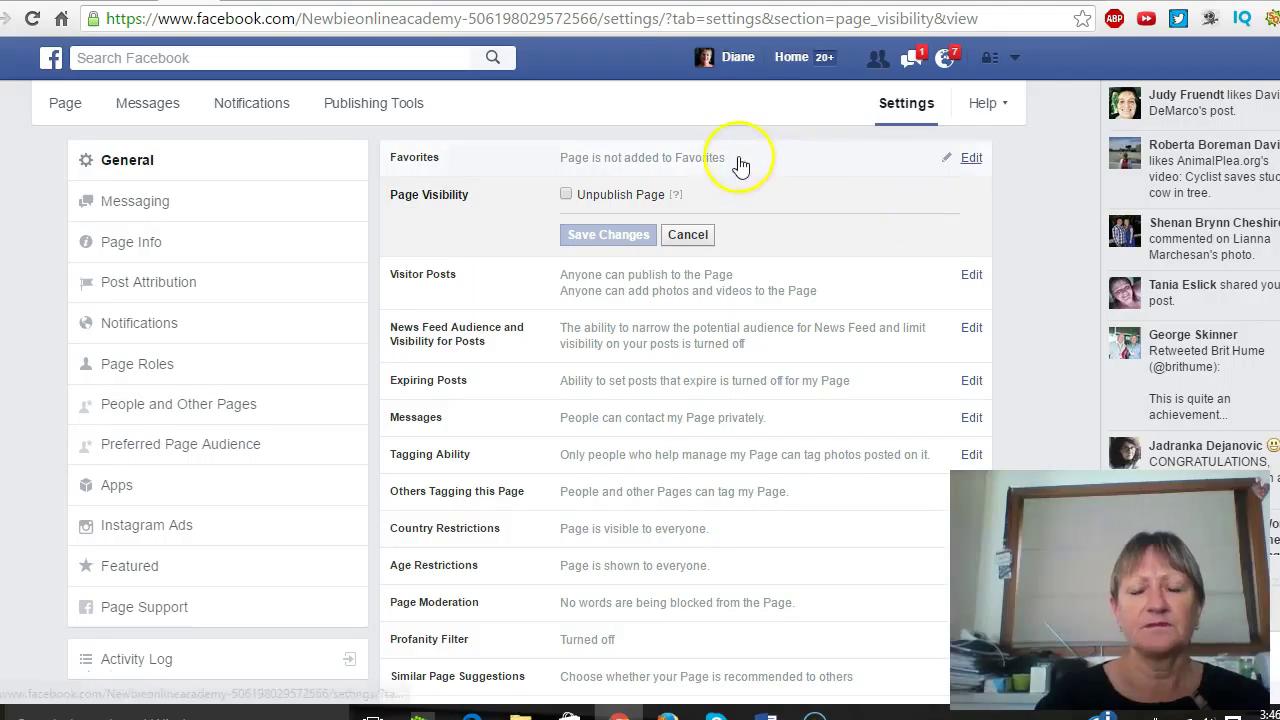
left_click(567, 195)
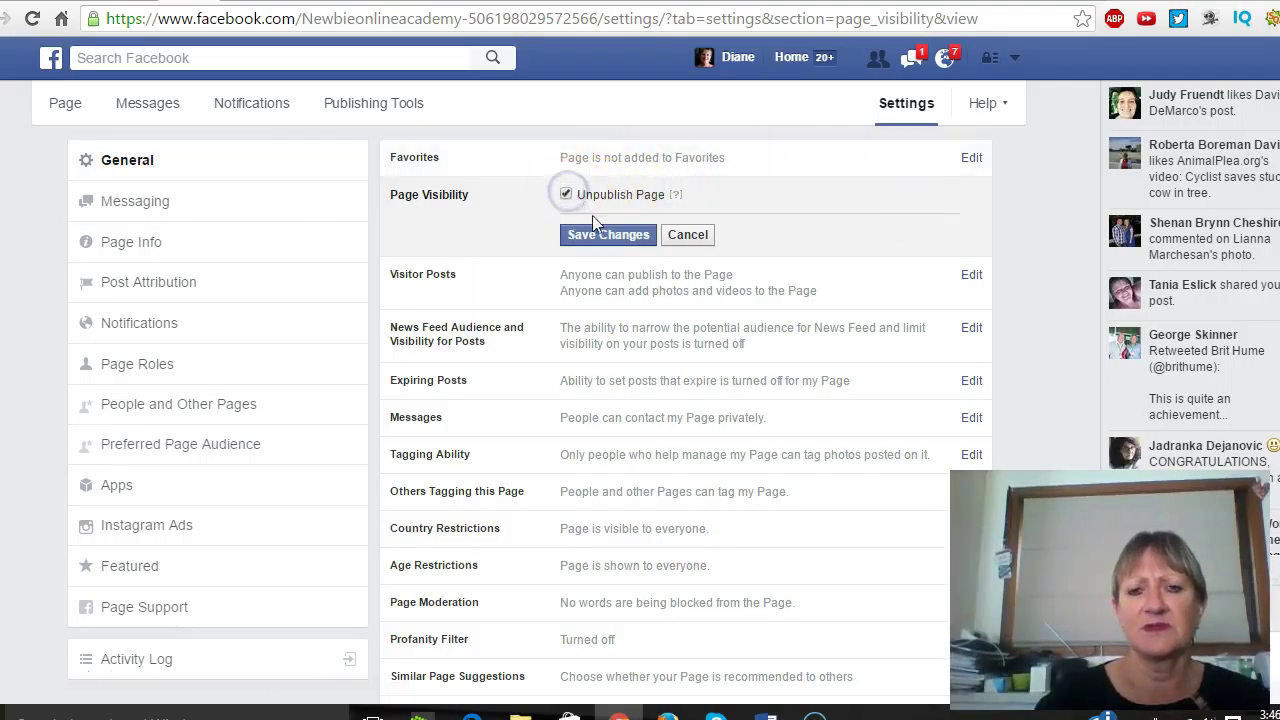
left_click(610, 238)
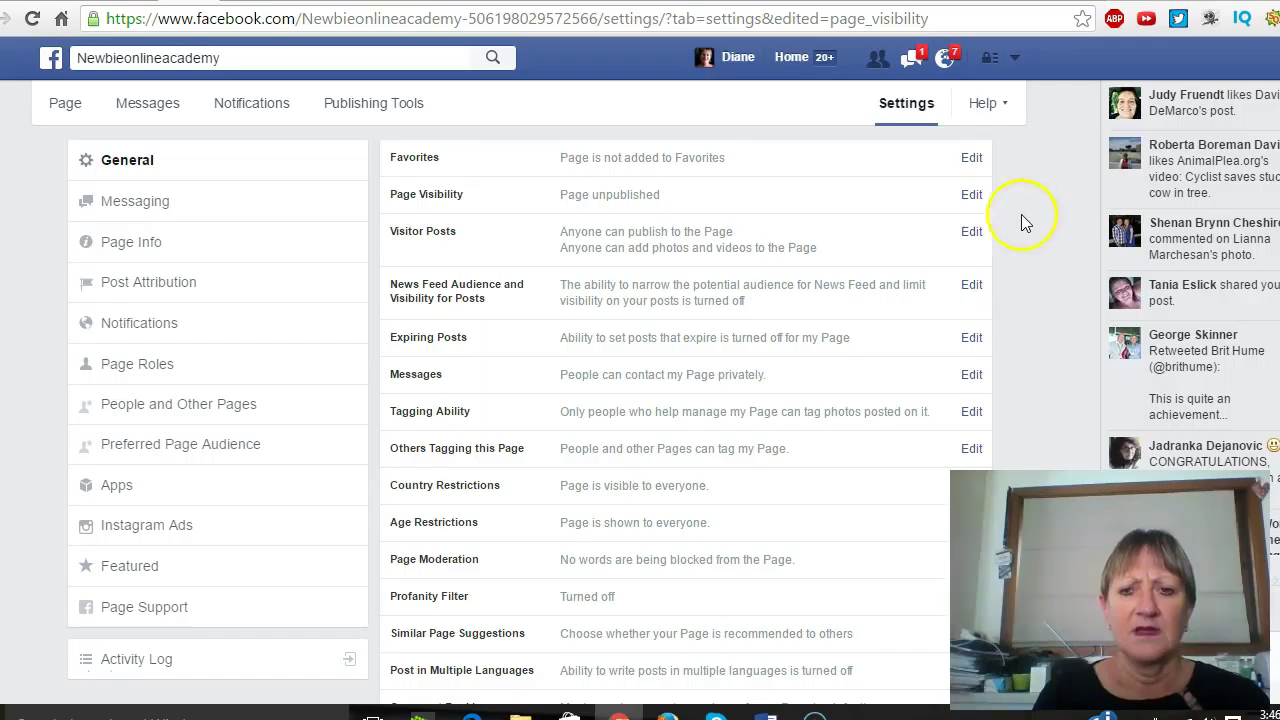
Set Visitor Posts to disable posts by other people on the page and save the change.
left_click(970, 238)
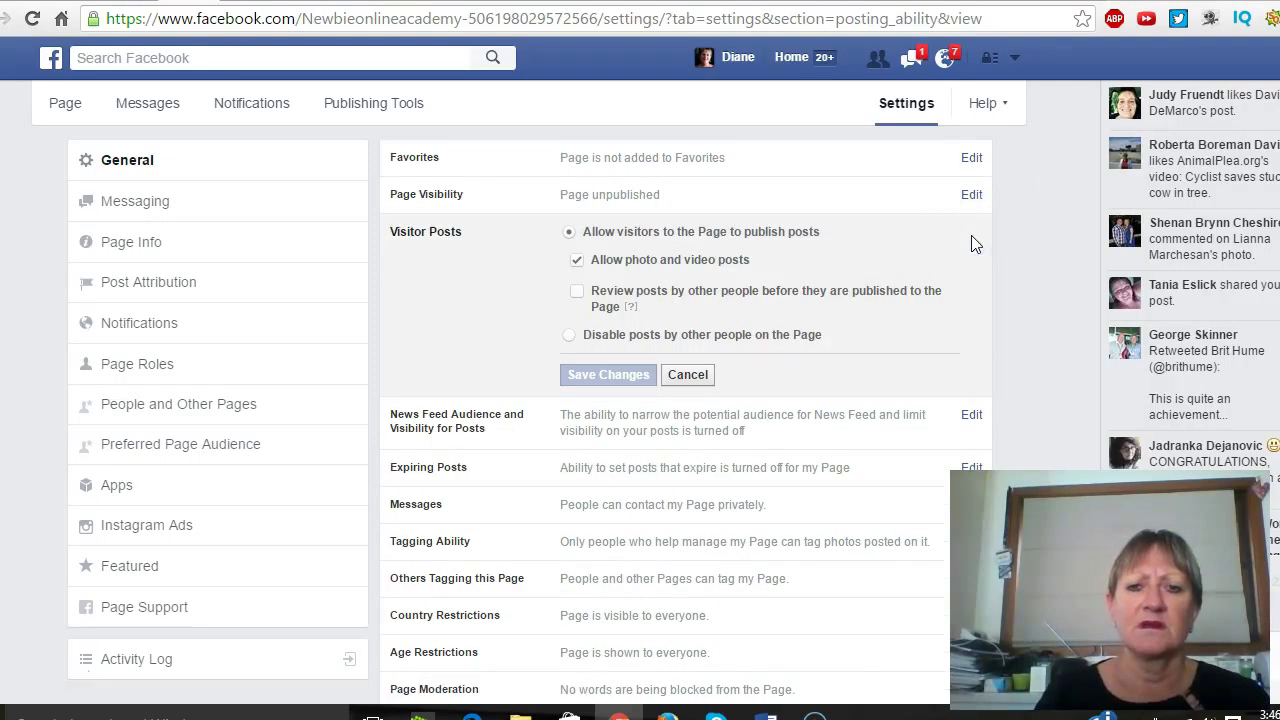
left_click(577, 291)
left_click(577, 260)
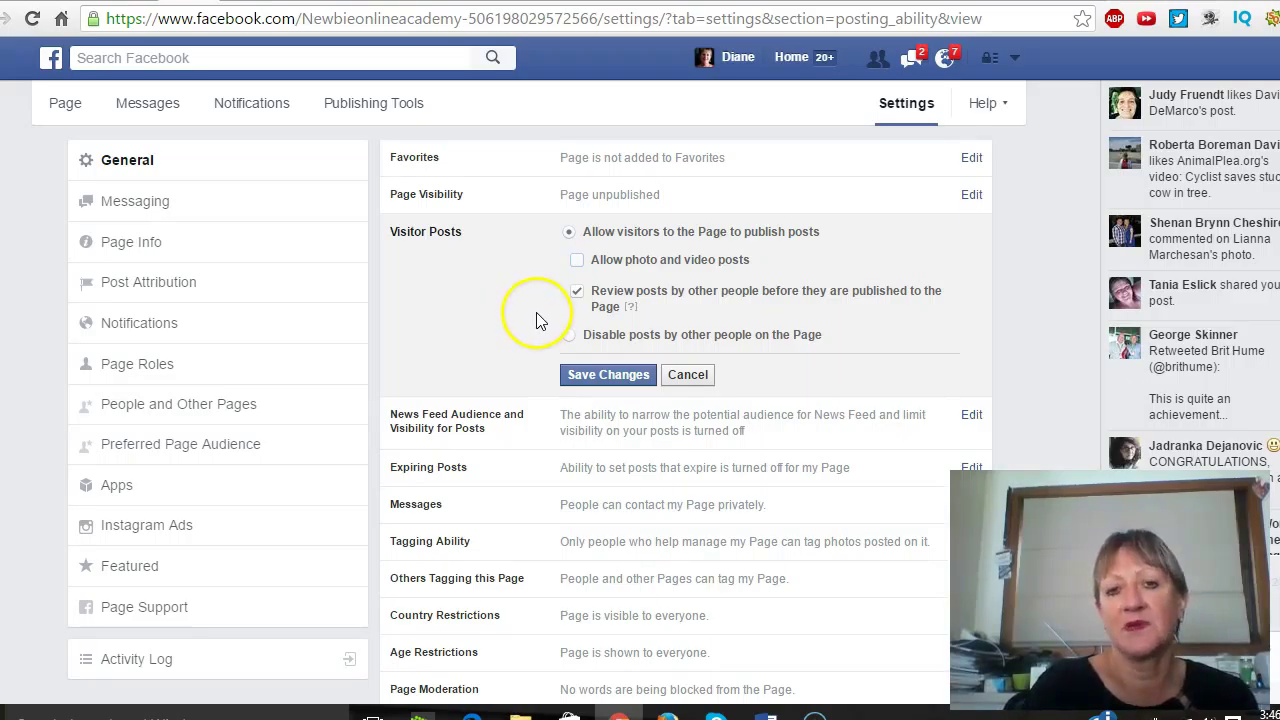
left_click(567, 335)
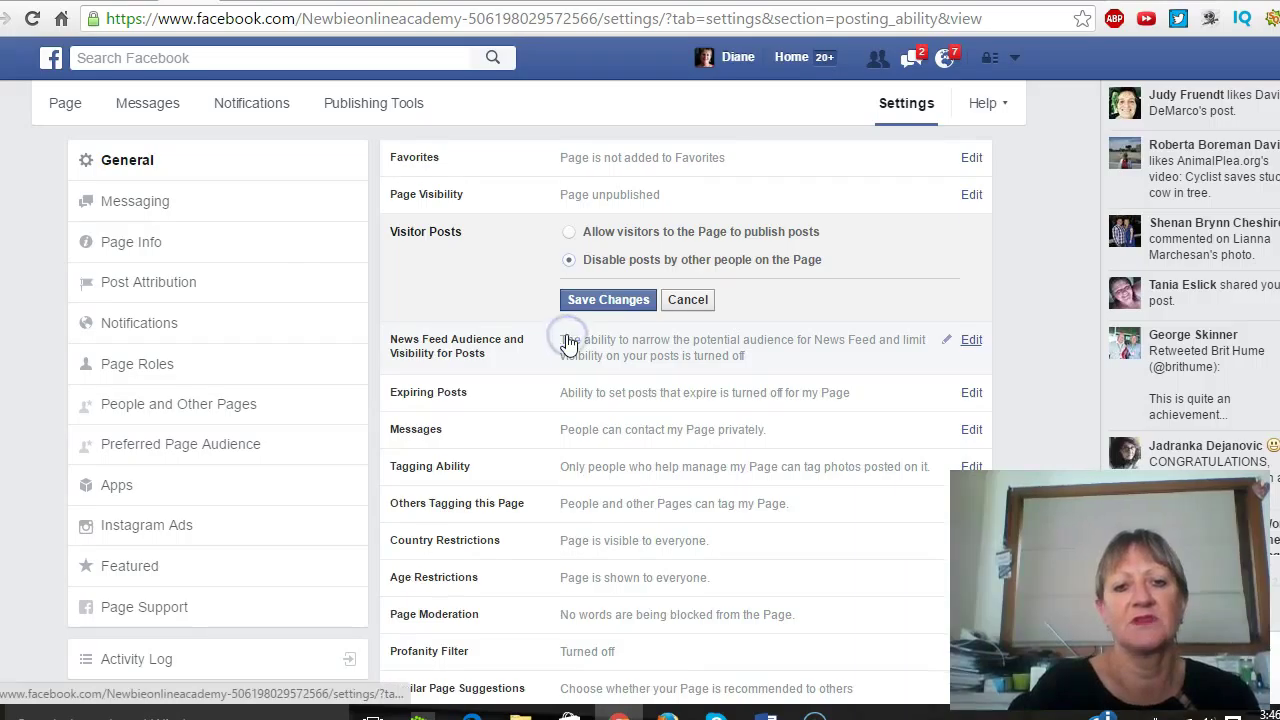
left_click(613, 303)
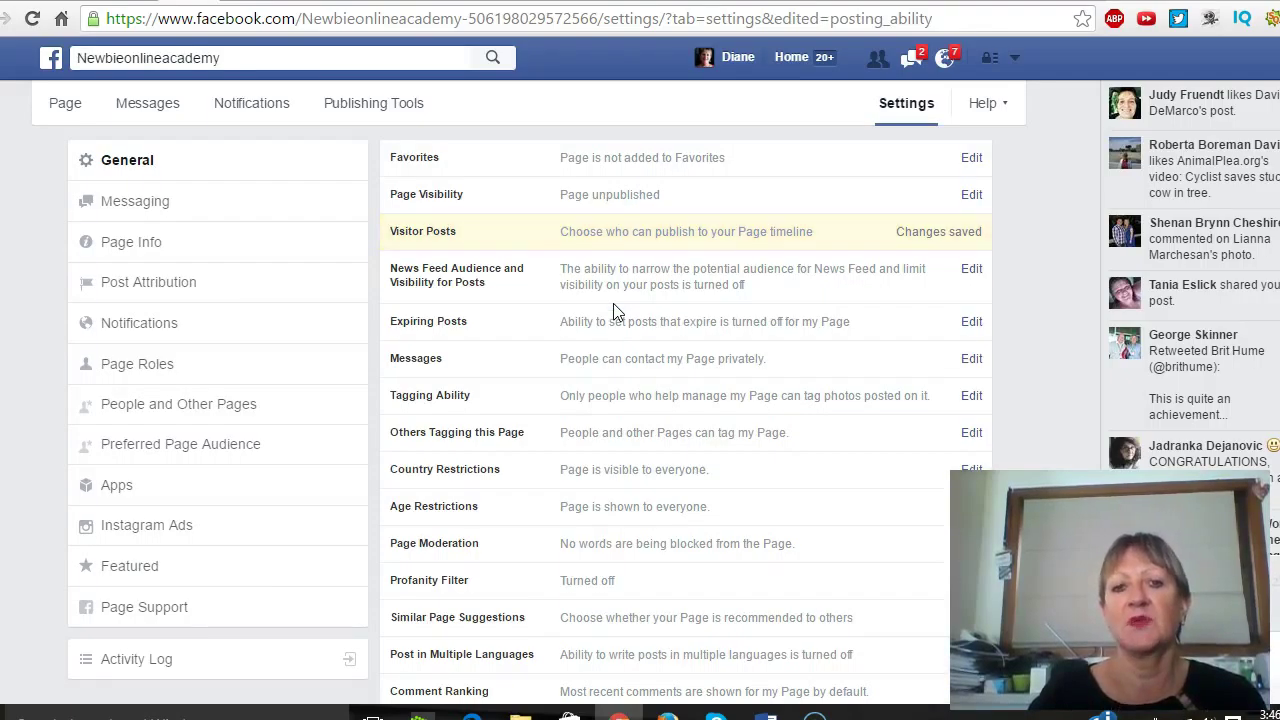
Enlarge the settings page and review the general settings from News Feed Audience and Visibility for Posts down to Remove Page.
key("ctrl+plus")
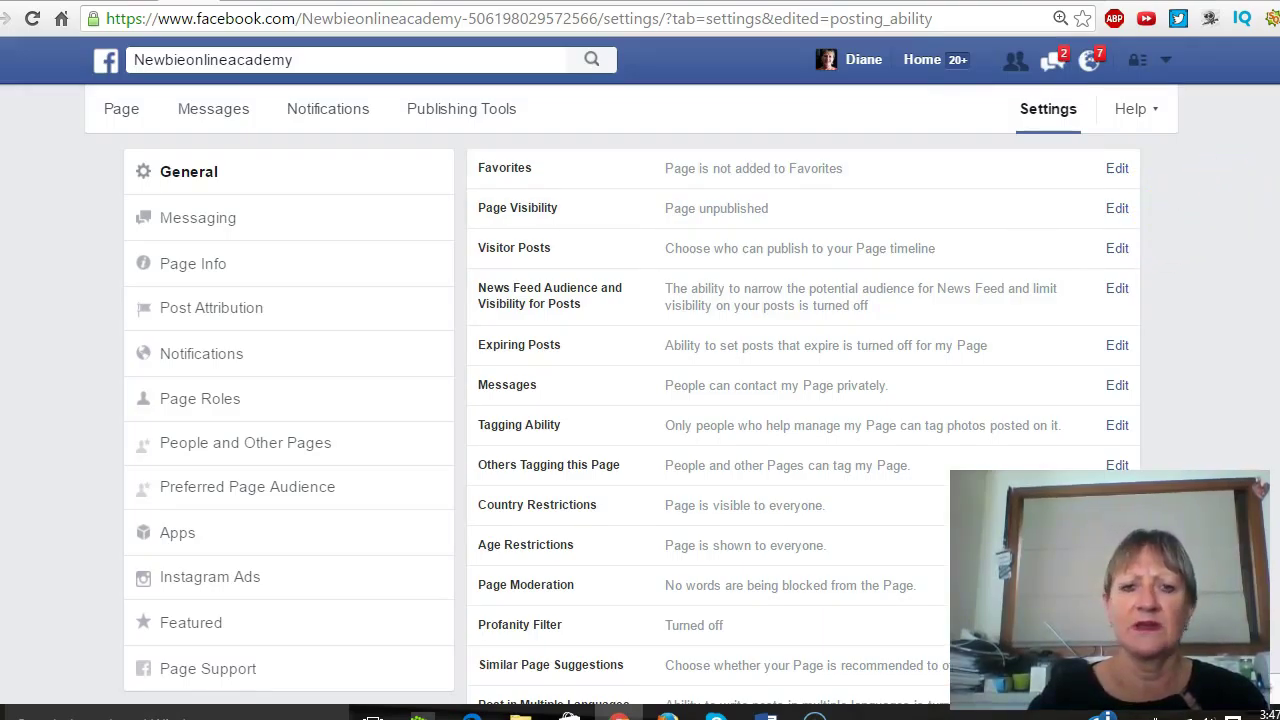
scroll(1183, 204, "down", 1)
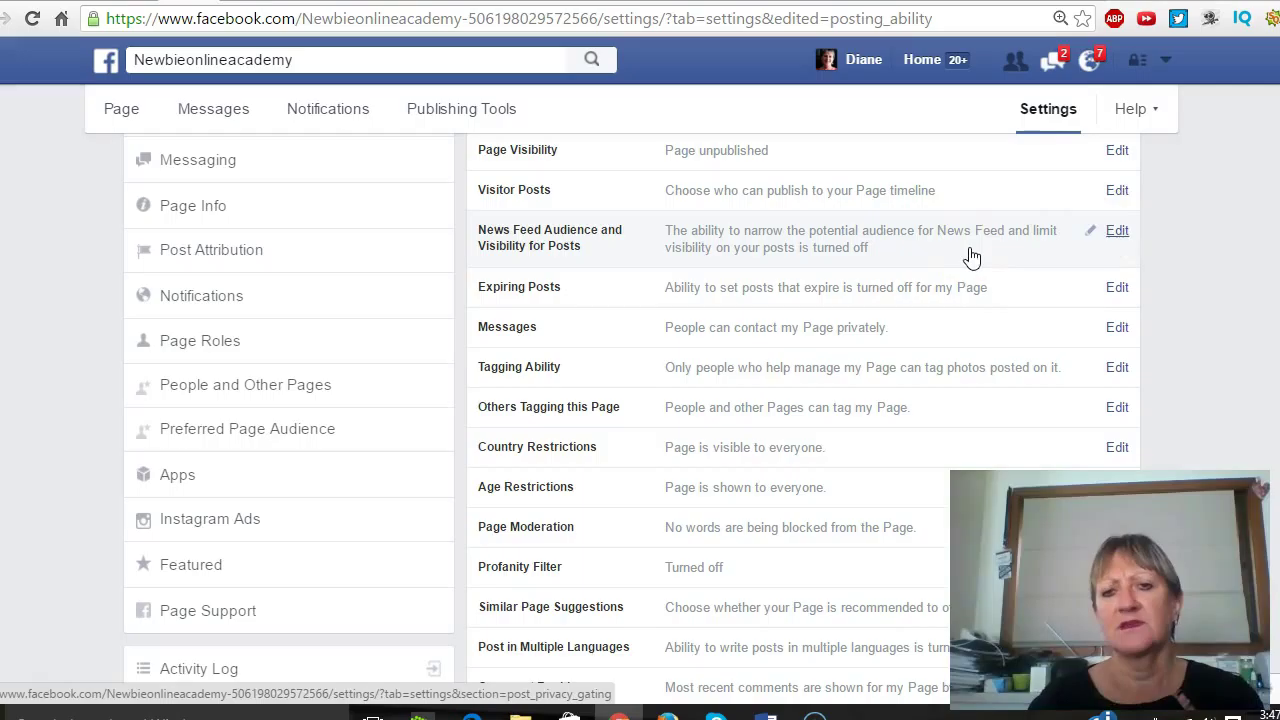
left_click(1022, 256)
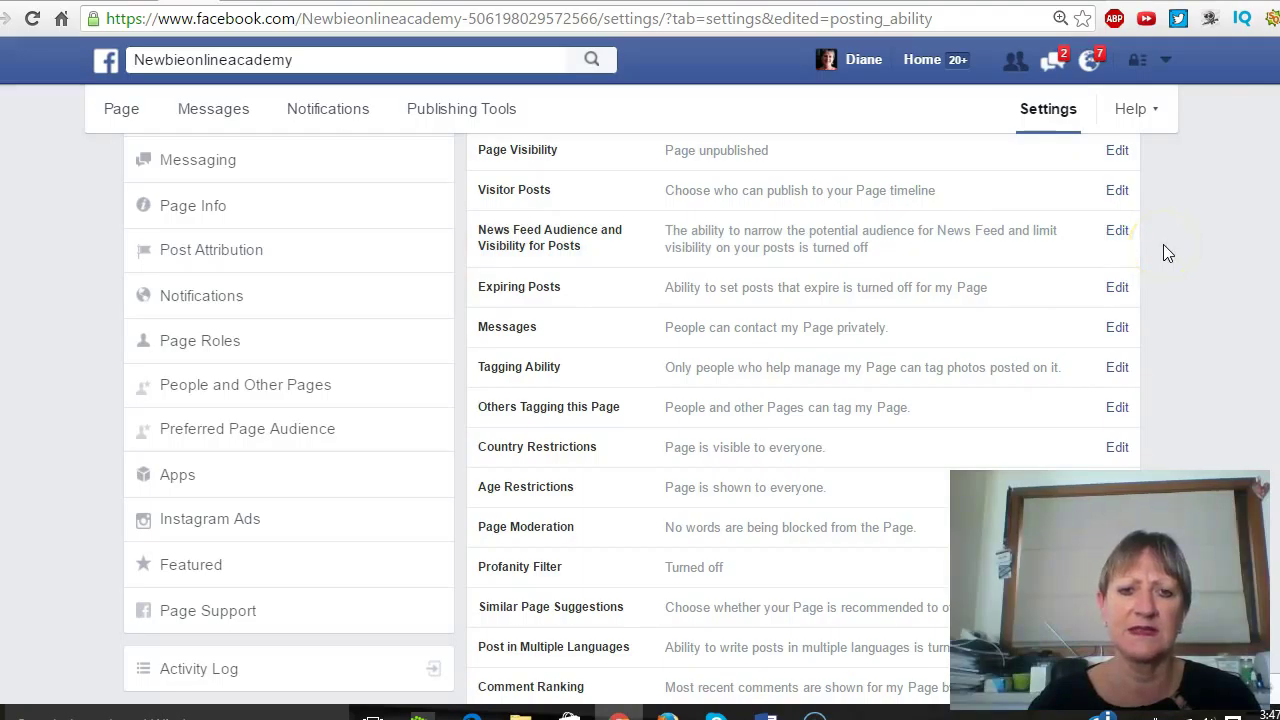
left_click(1147, 270)
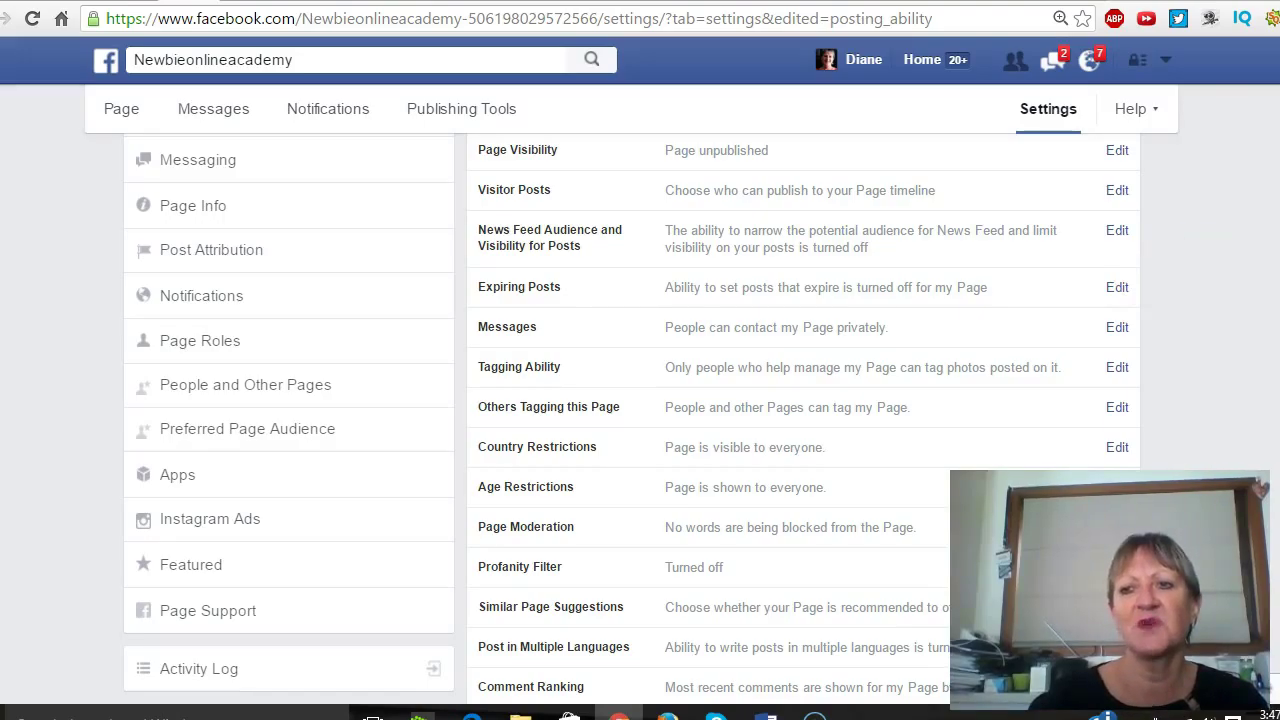
scroll(632, 411, "down", 1)
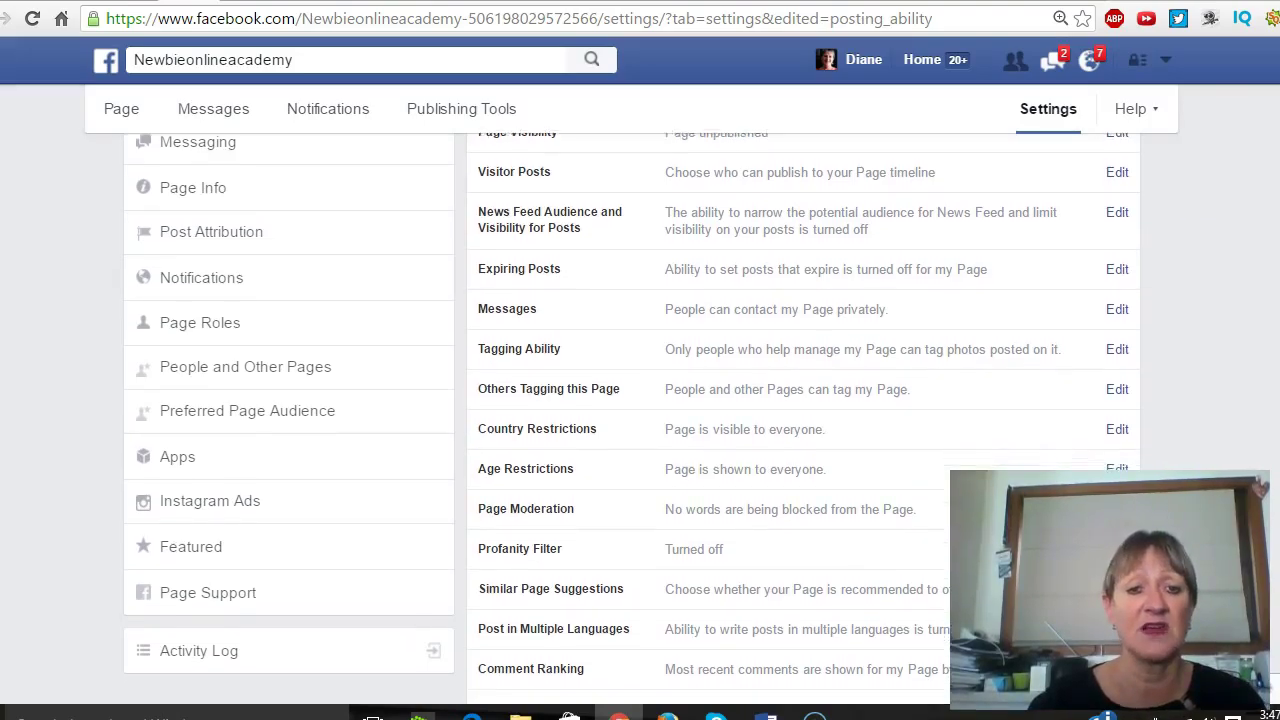
scroll(632, 411, "down", 1)
scroll(903, 251, "down", 1)
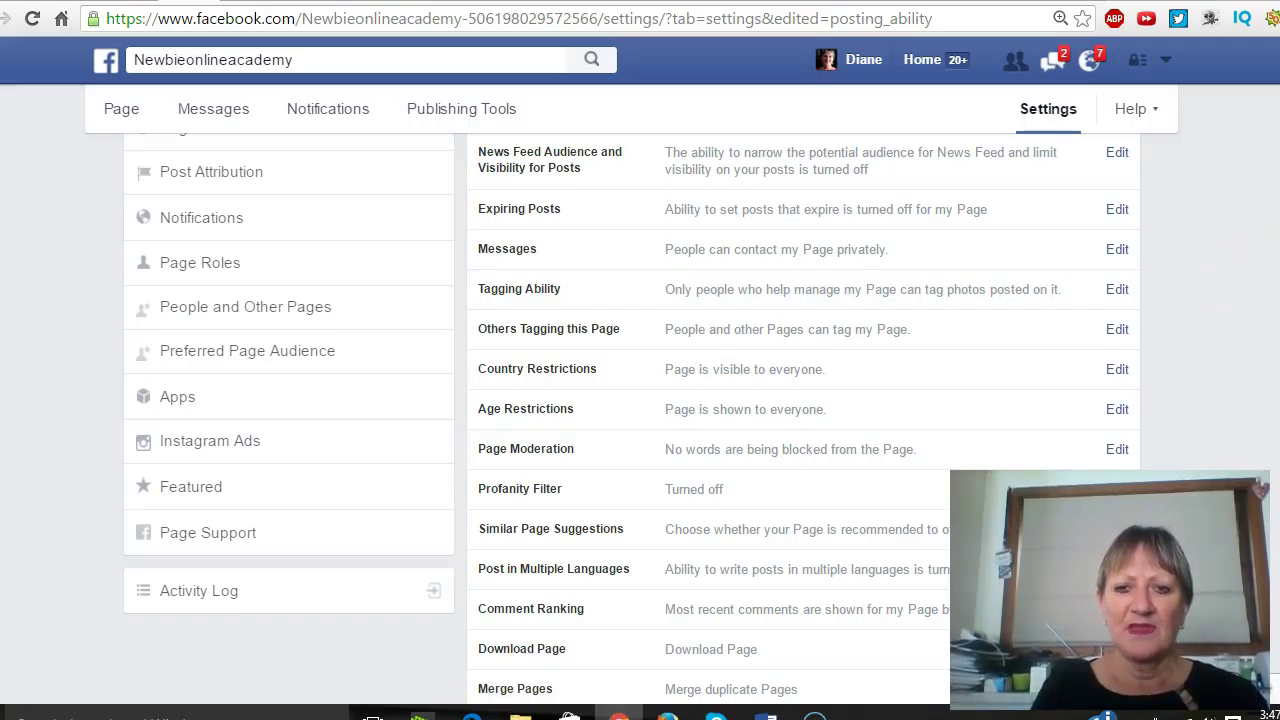
scroll(632, 417, "down", 1)
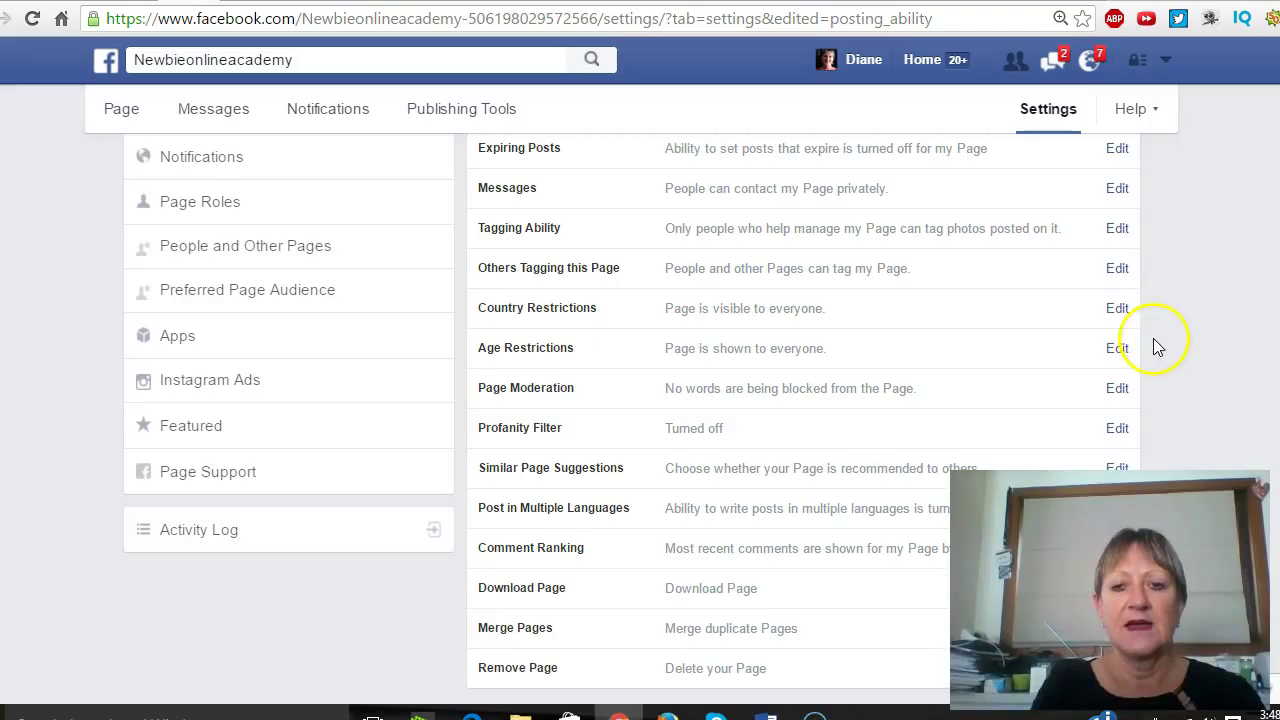
Set the page's Age Restrictions to People 21 and over and save the change.
left_click(1118, 347)
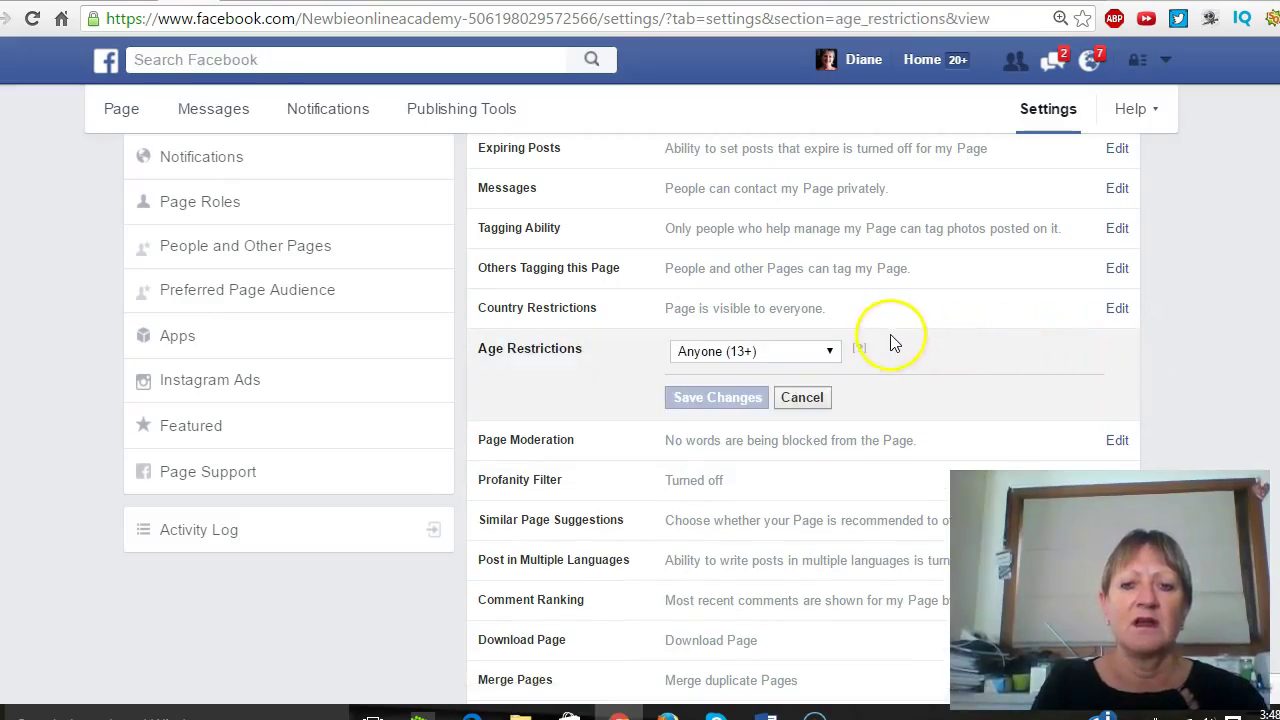
left_click(829, 351)
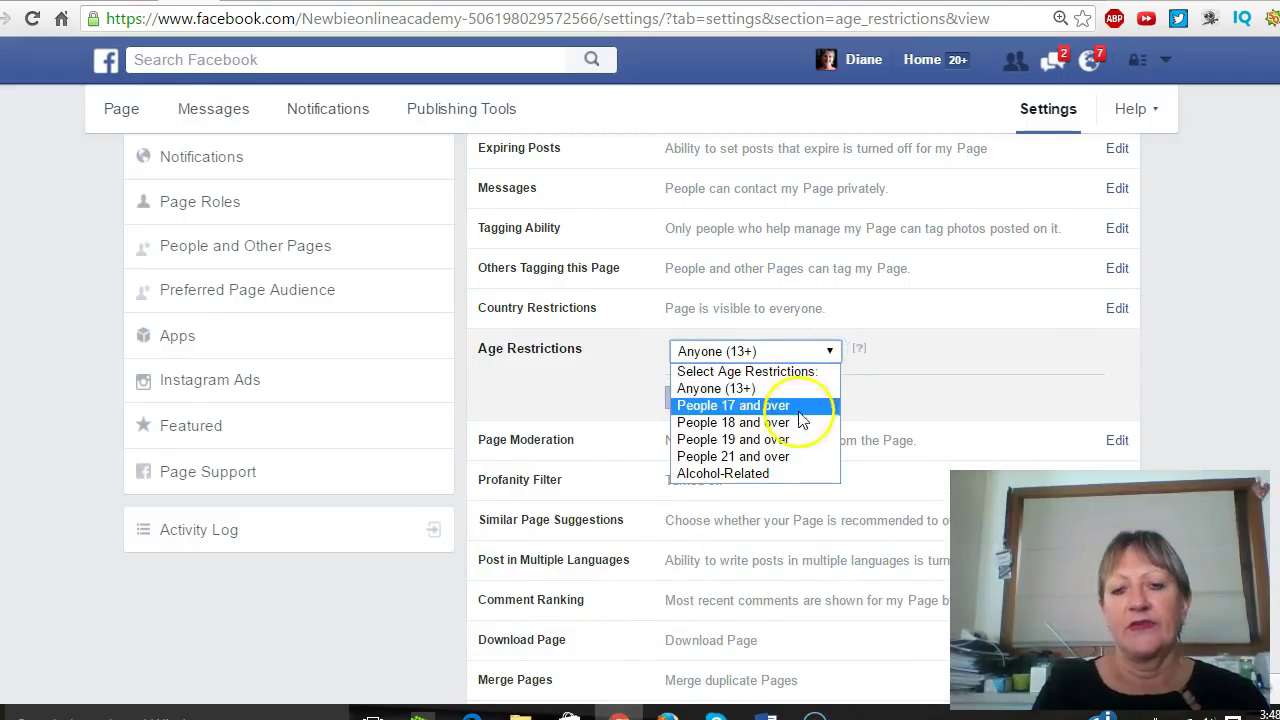
left_click(775, 460)
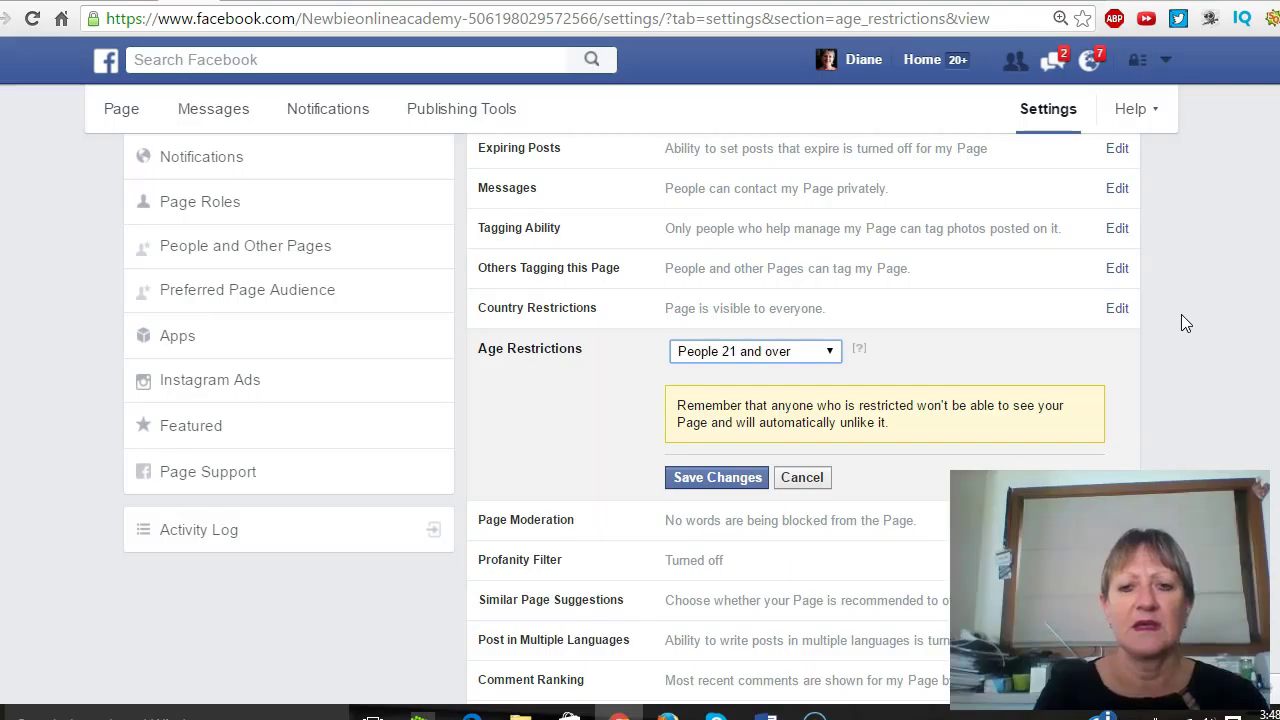
left_click(742, 483)
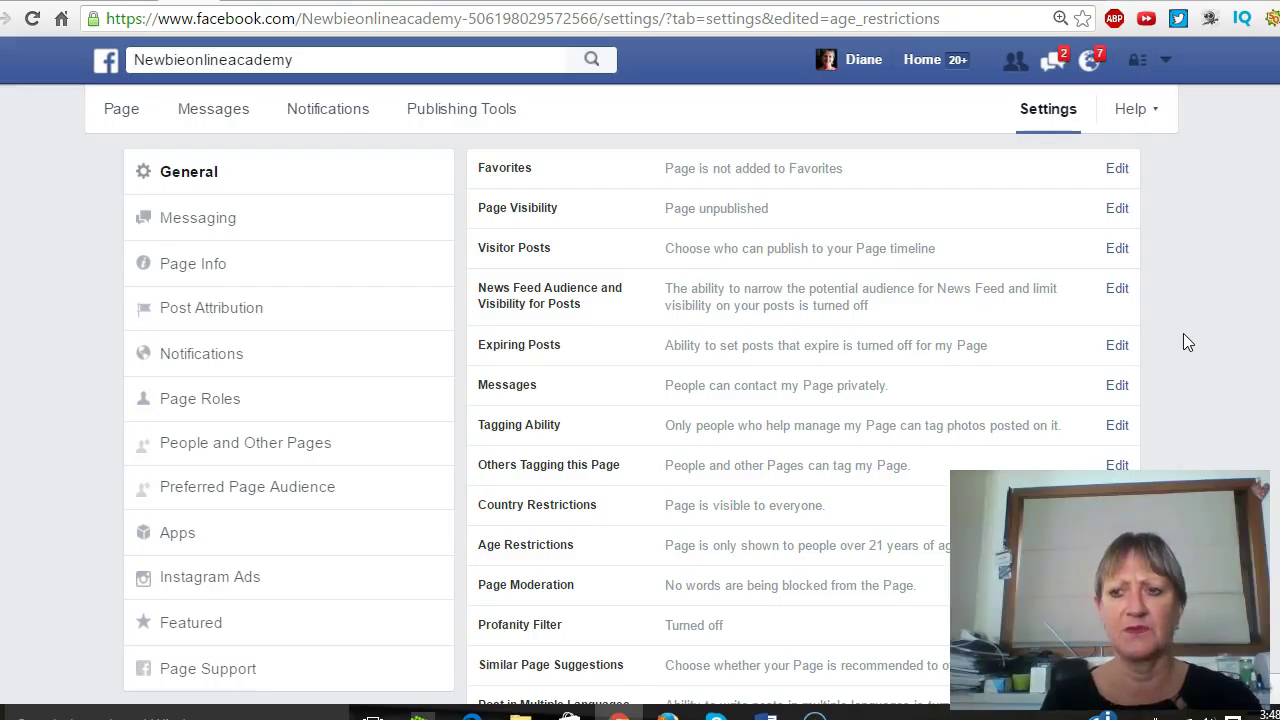
Set Page Moderation to block posts or comments containing the words "fuck, christ" and save the change.
scroll(1183, 343, "down", 2)
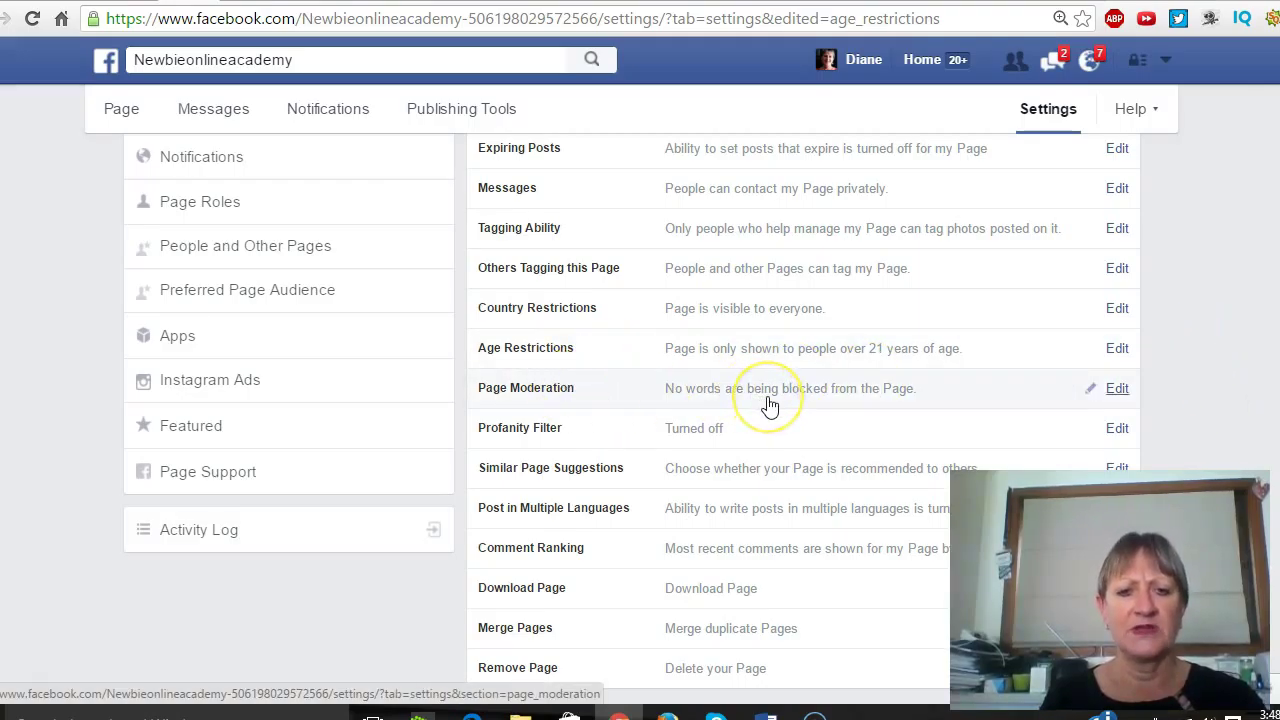
left_click(1115, 391)
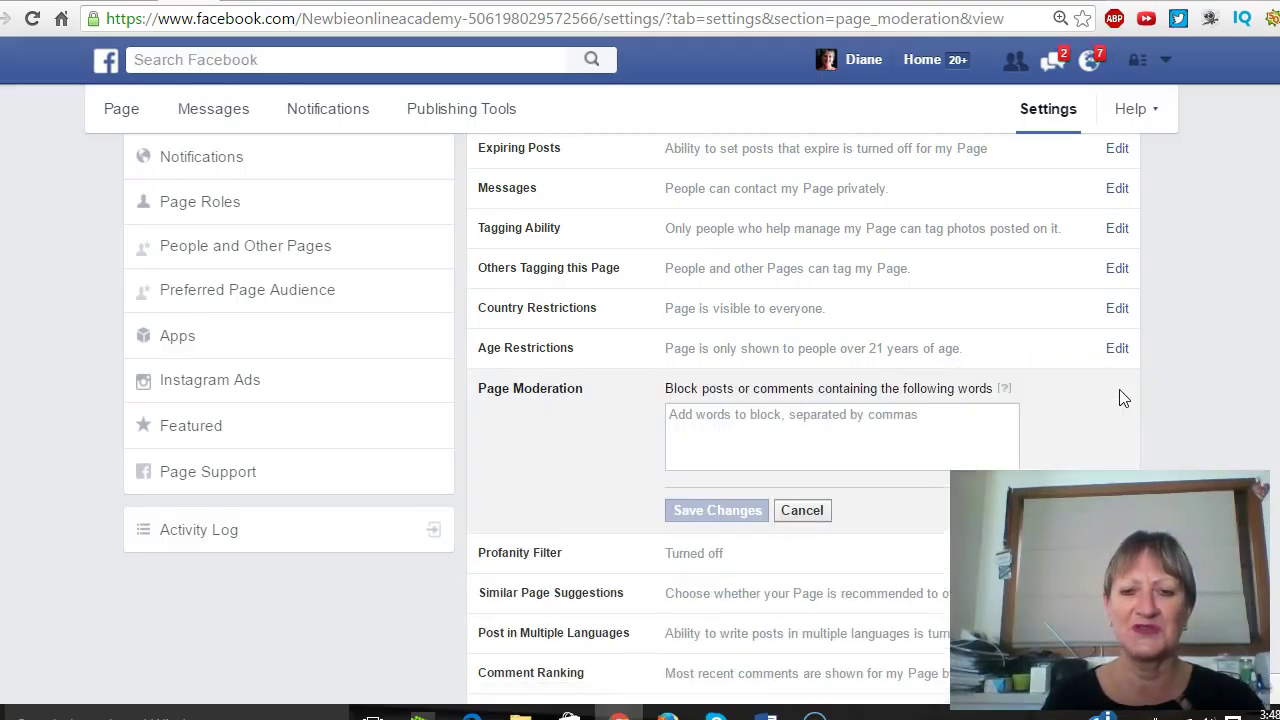
left_click(881, 416)
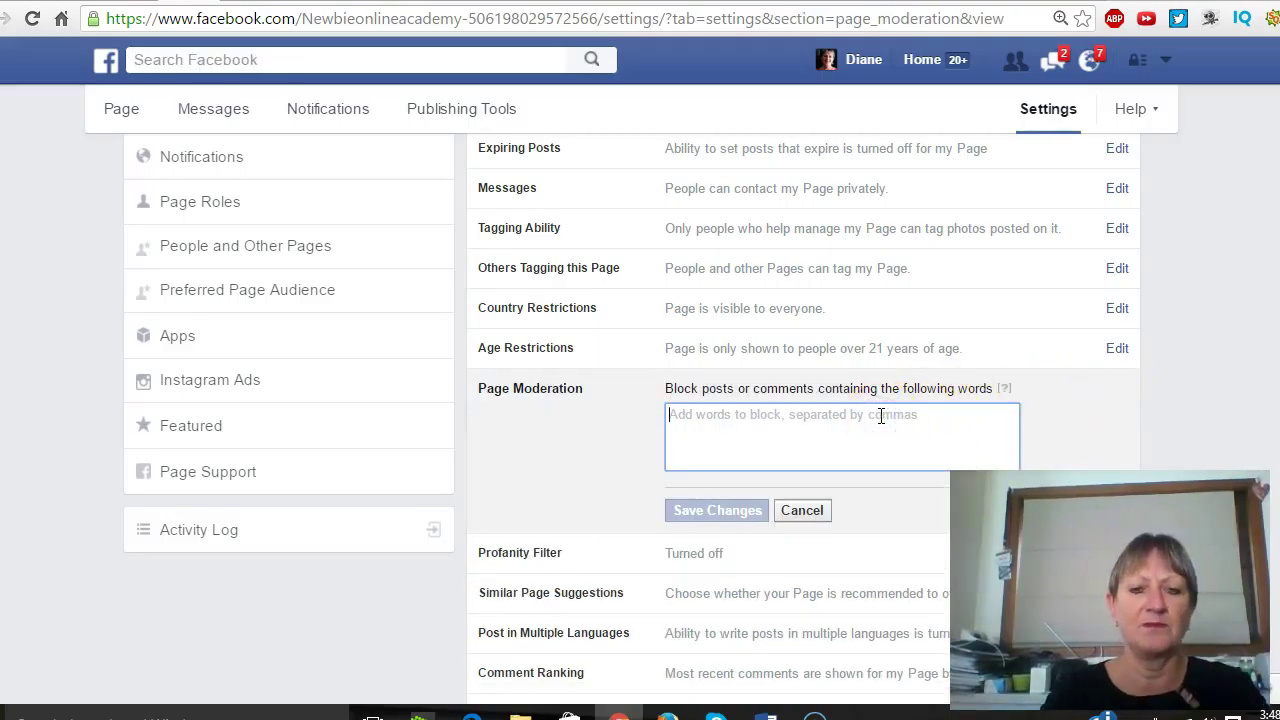
type("fuck, ")
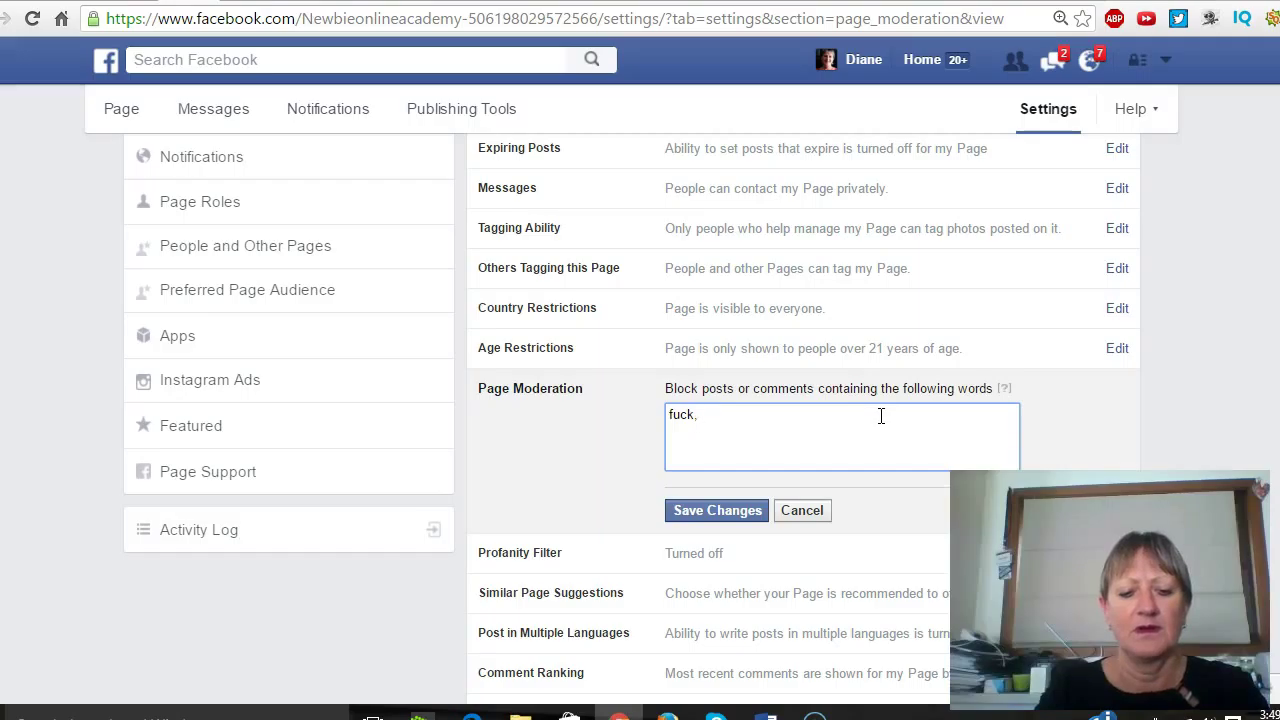
type("christ")
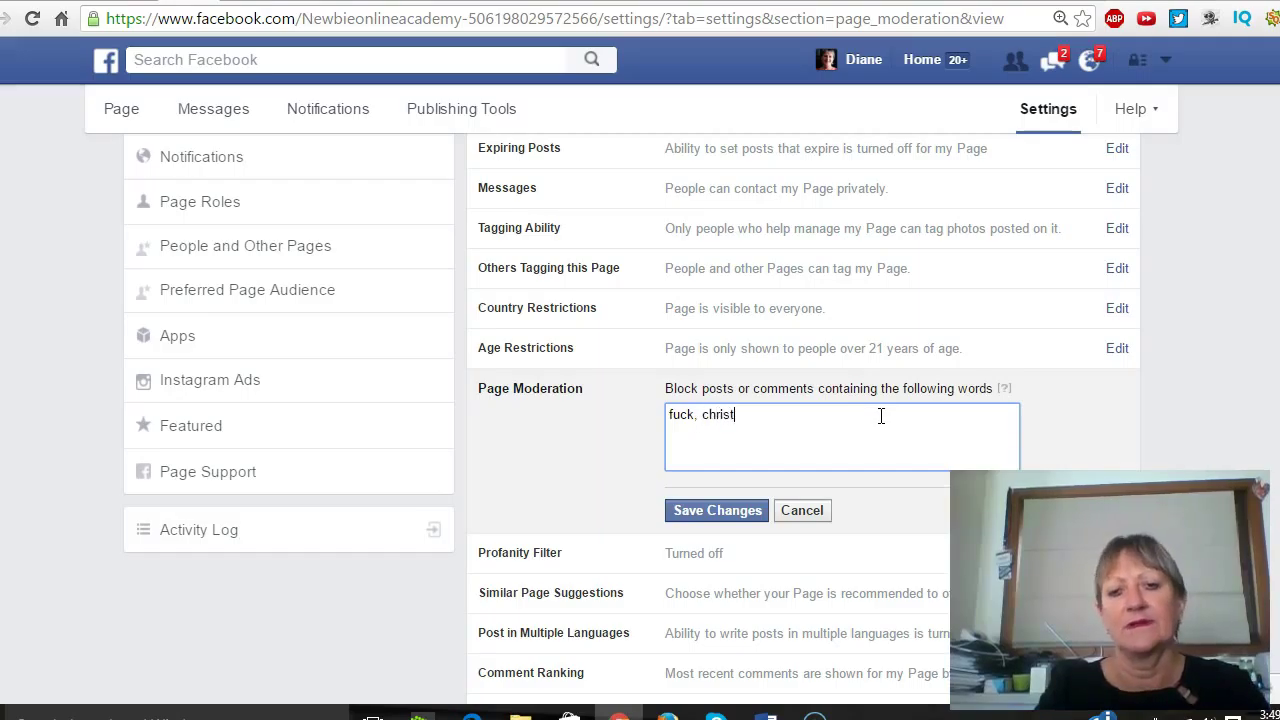
left_click(722, 511)
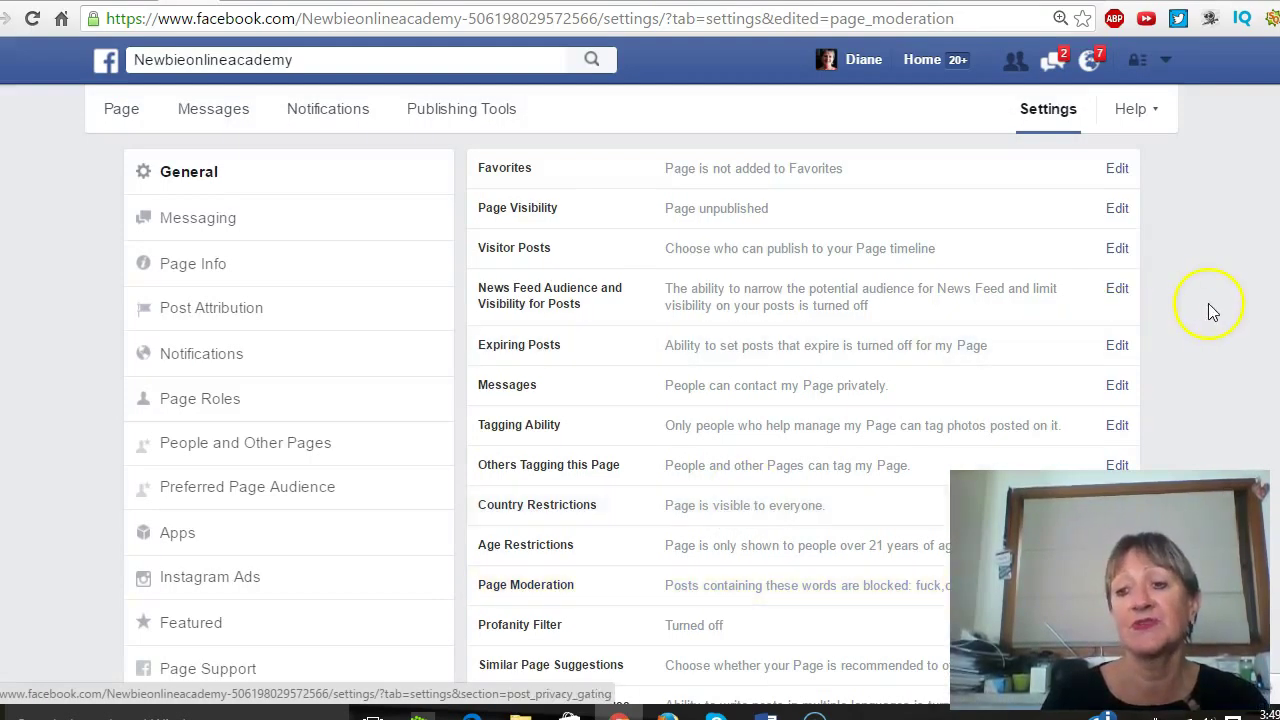
Check the Post in Multiple Languages setting and close it without saving.
scroll(1209, 309, "down", 3)
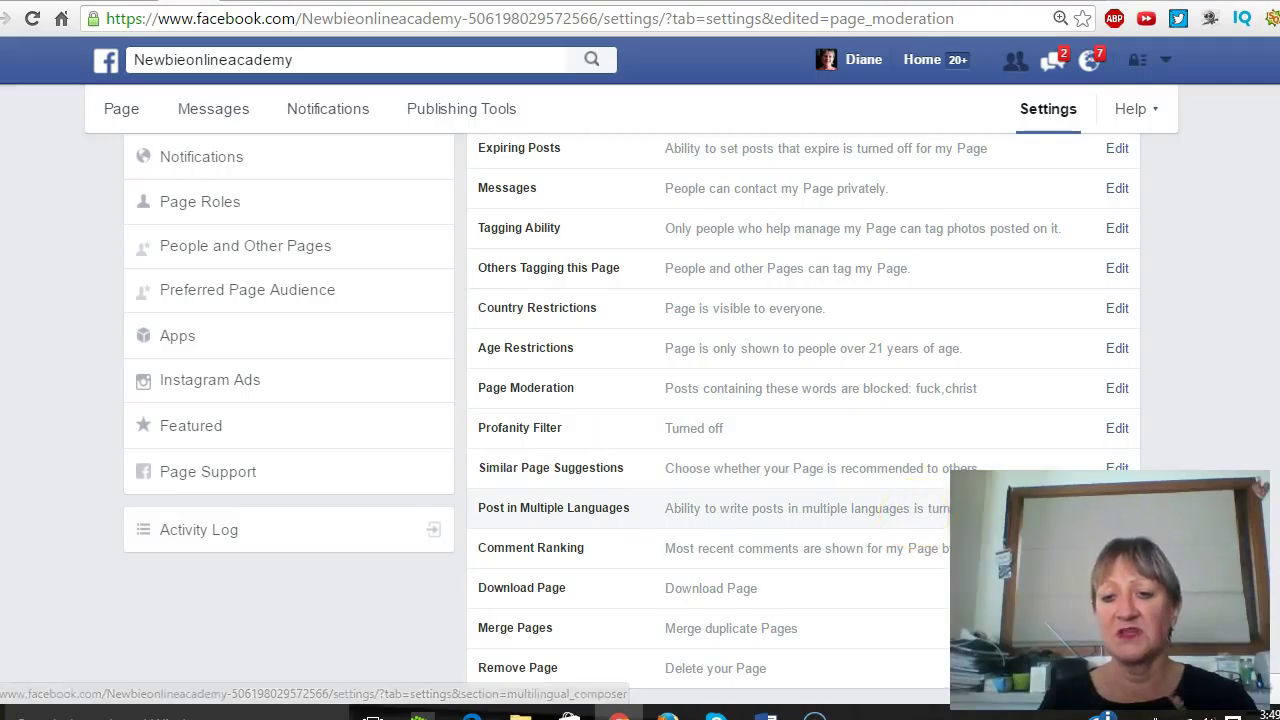
left_click(922, 520)
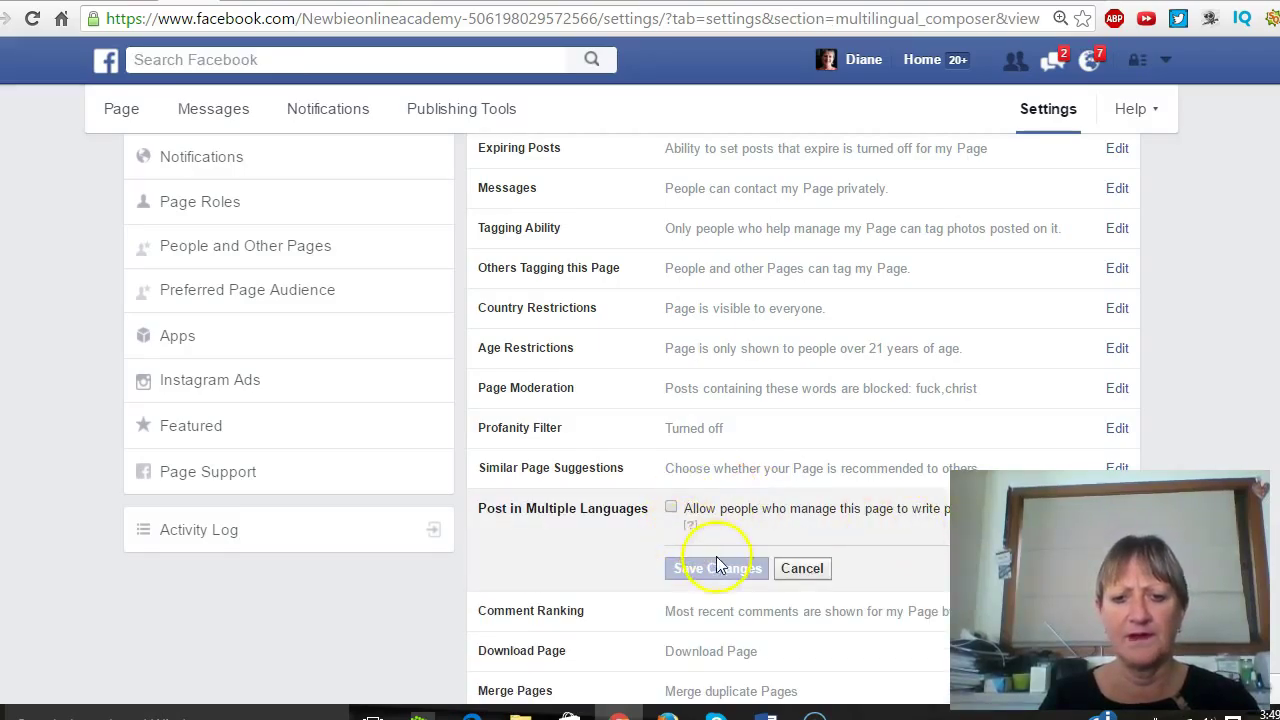
left_click(803, 568)
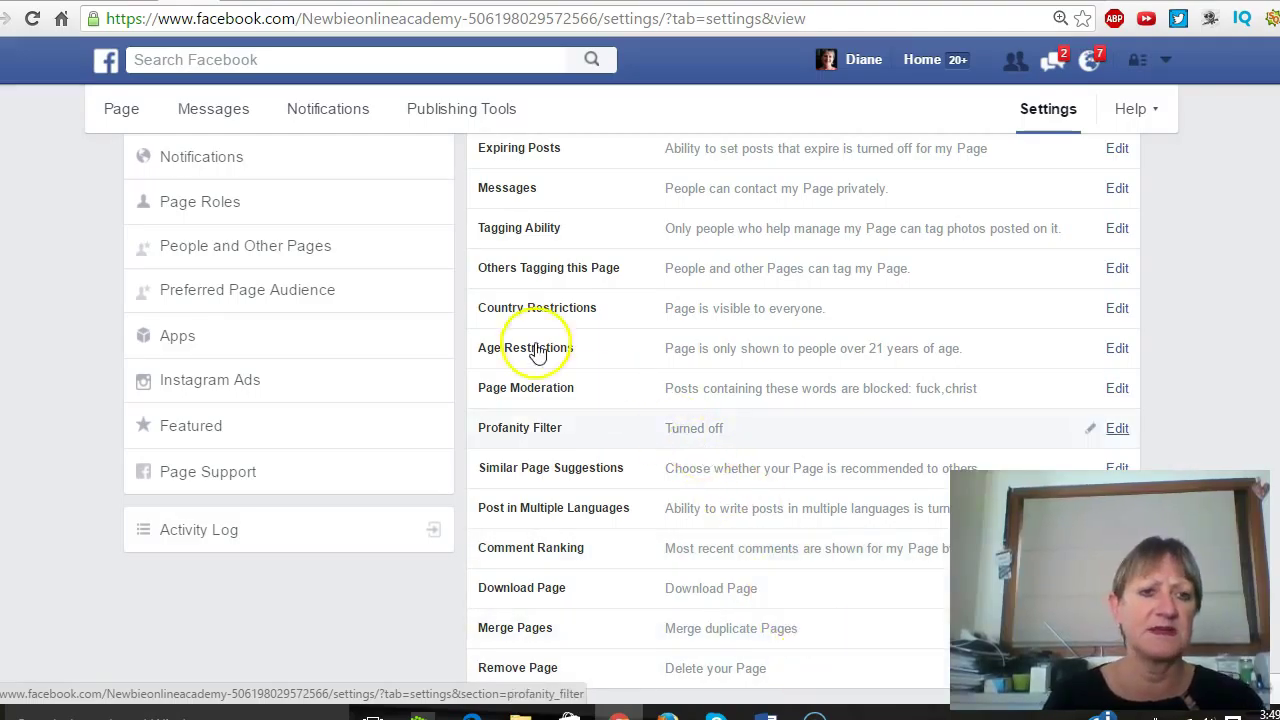
In the page's Notifications settings, turn New Likes notifications off and back on.
left_click(238, 162)
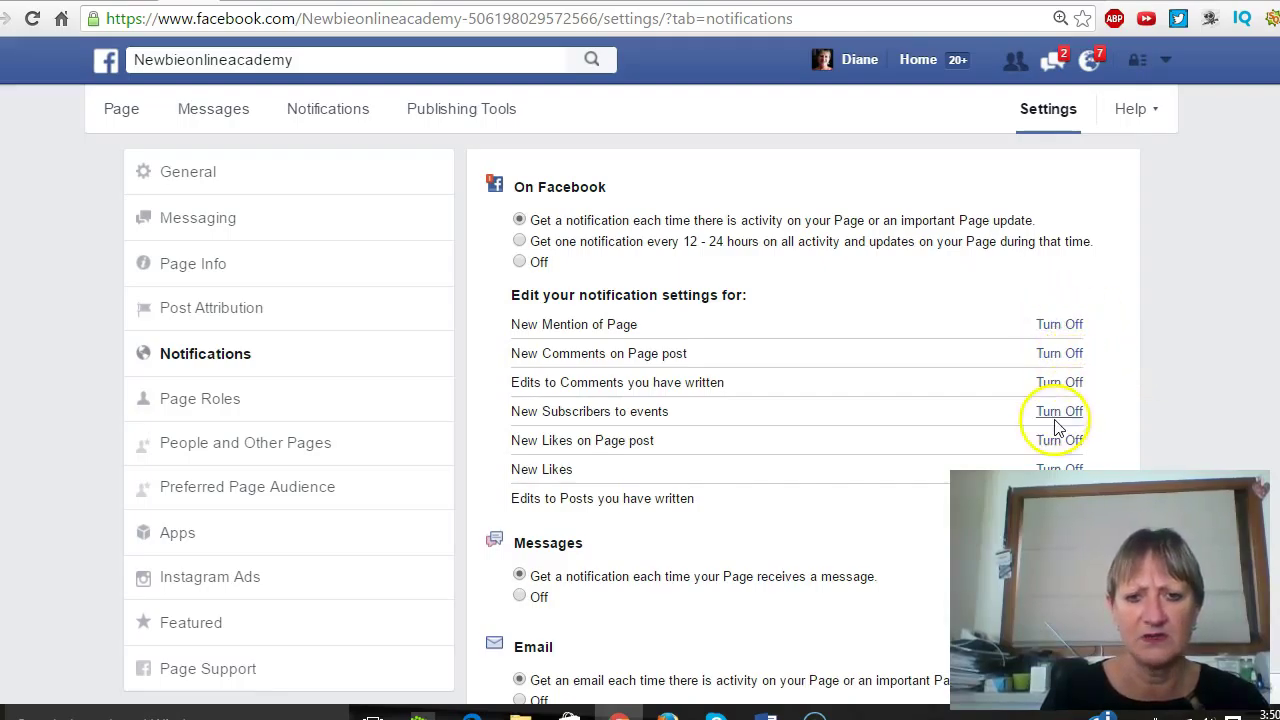
left_click(1059, 469)
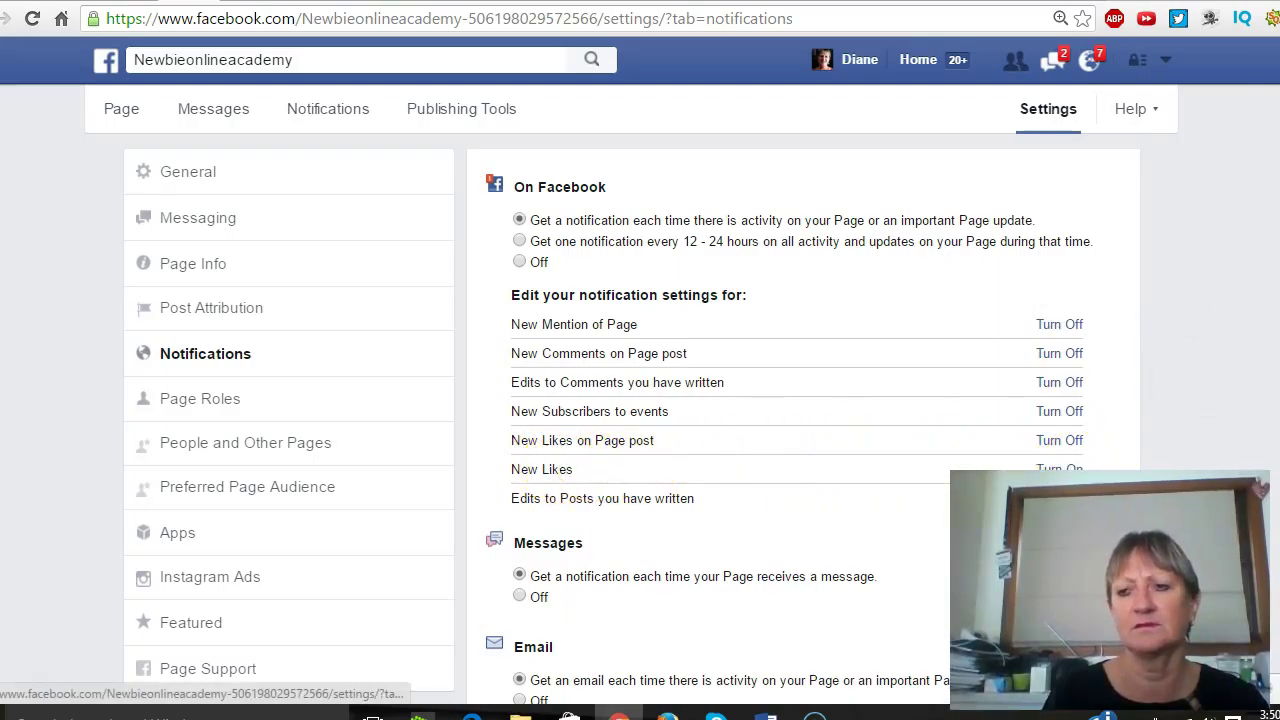
scroll(1090, 360, "down", 1)
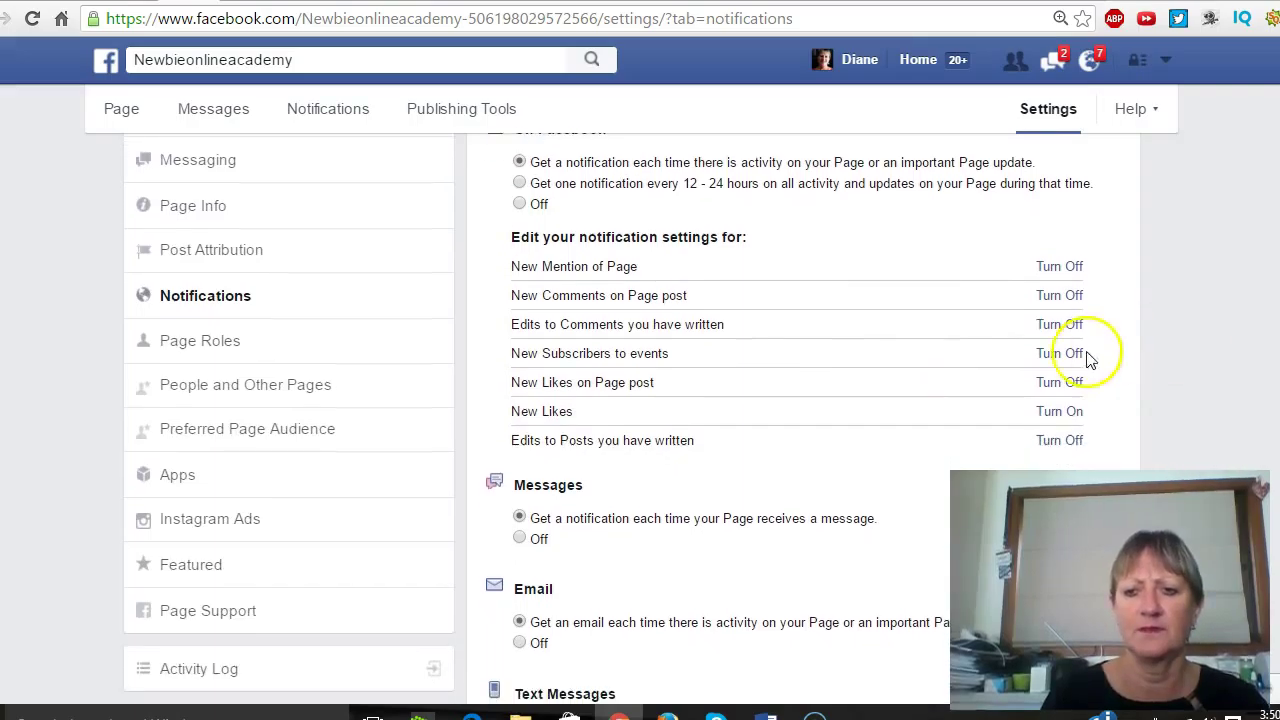
left_click(1072, 416)
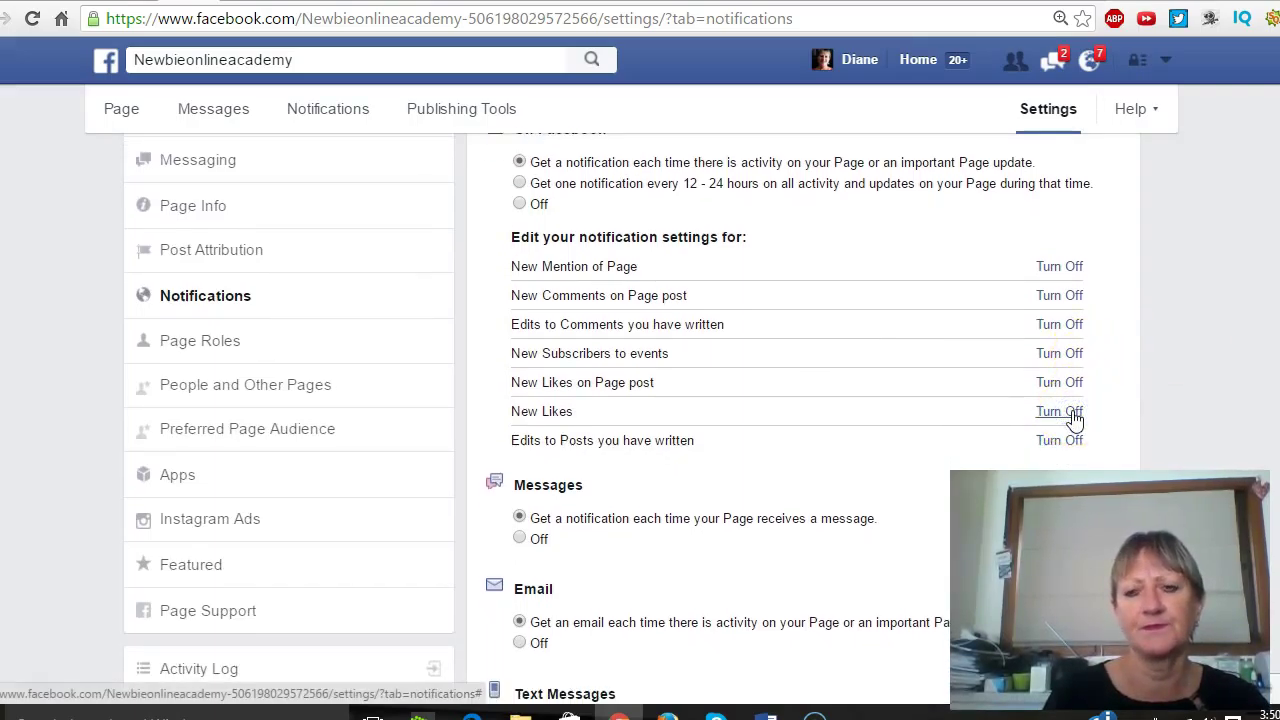
left_click(1150, 376)
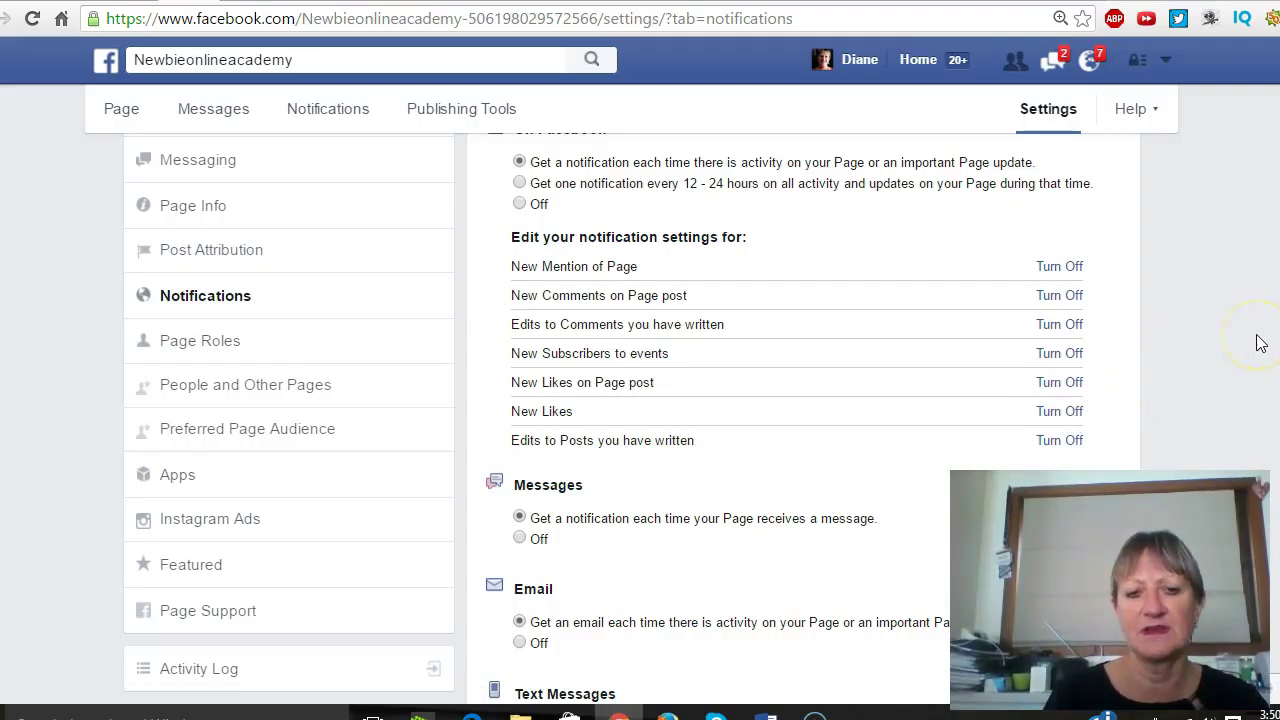
Set both Email and Text Messages notifications for the page to Off.
scroll(1261, 343, "down", 1)
left_click(519, 548)
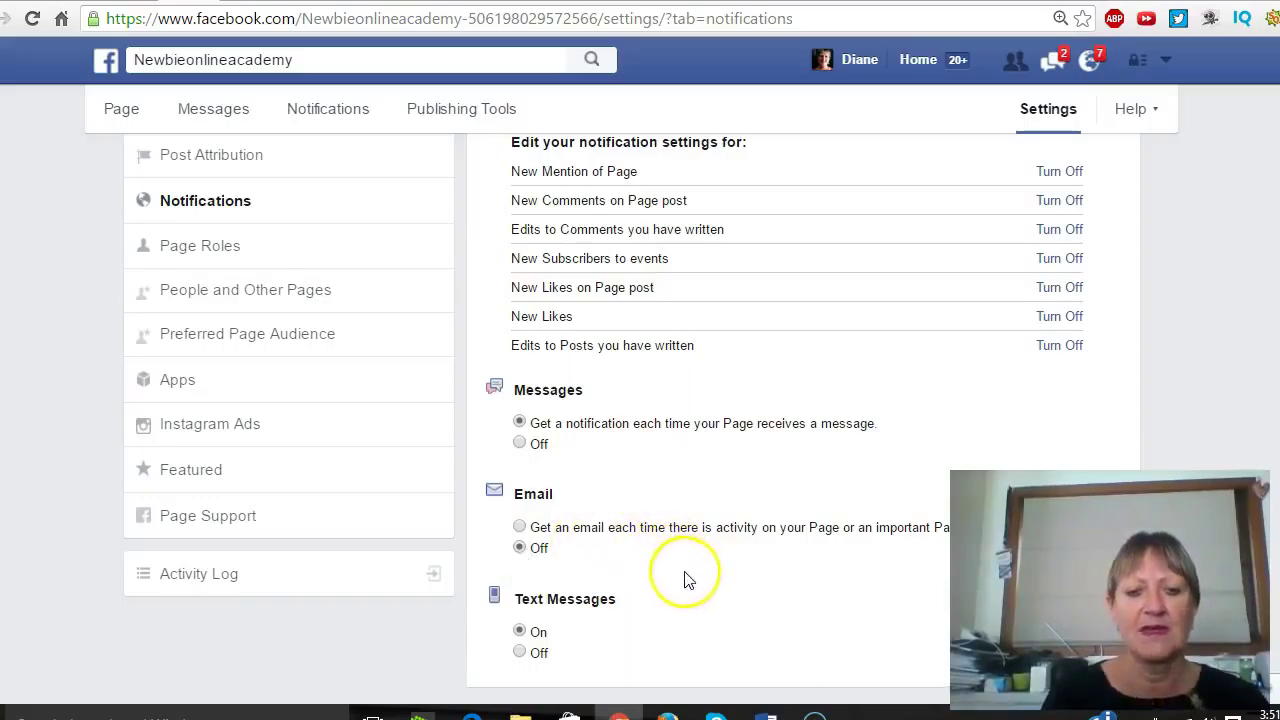
left_click(520, 653)
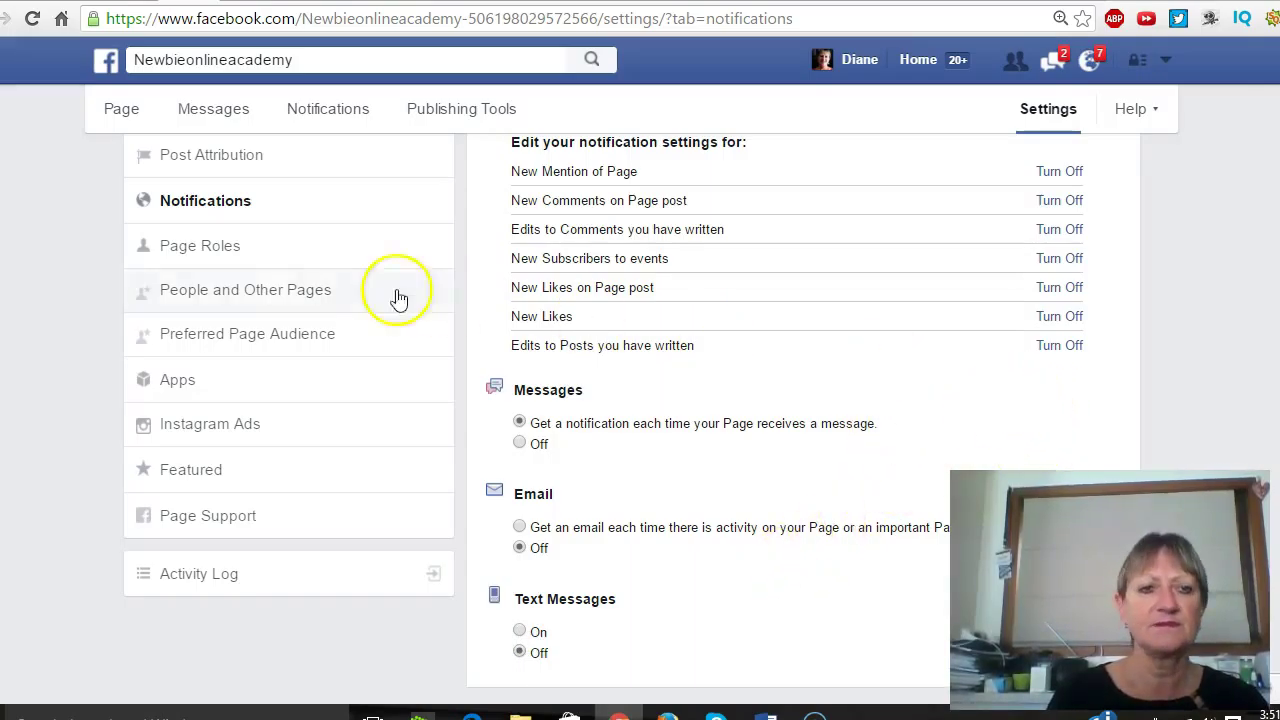
Review the Page Roles settings with the available role types, and the People and Other Pages settings.
left_click(224, 250)
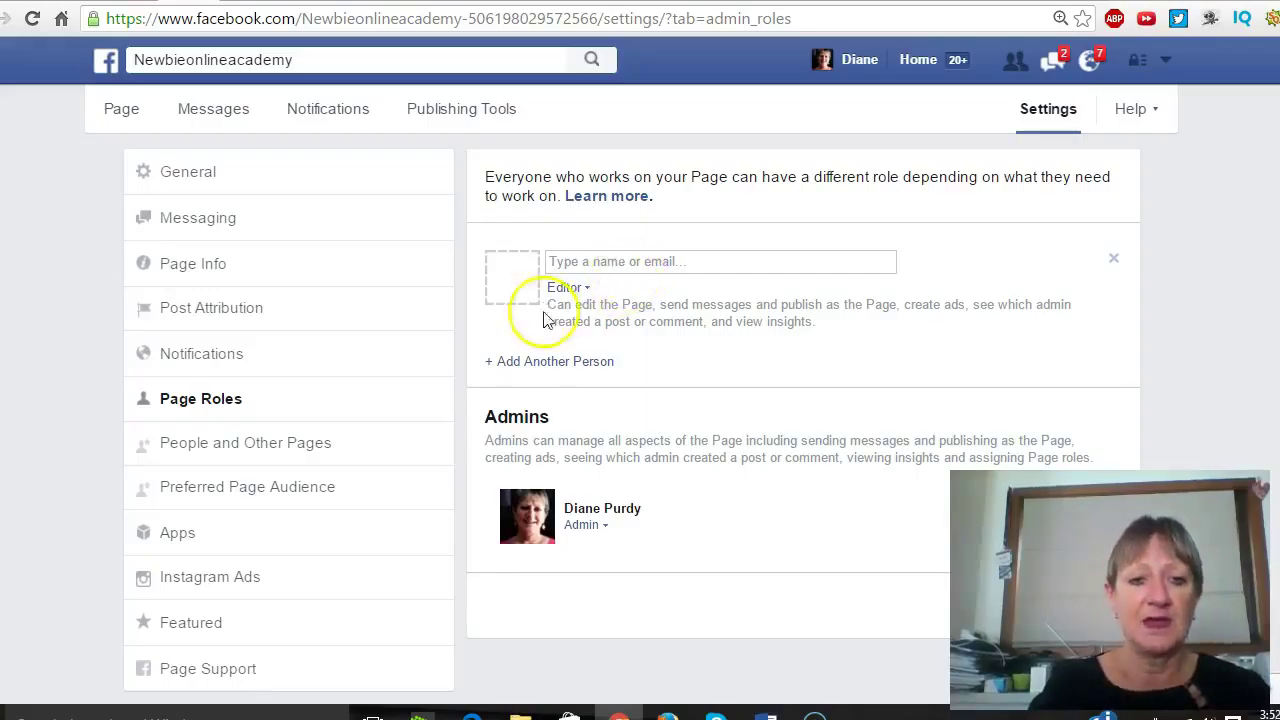
left_click(585, 290)
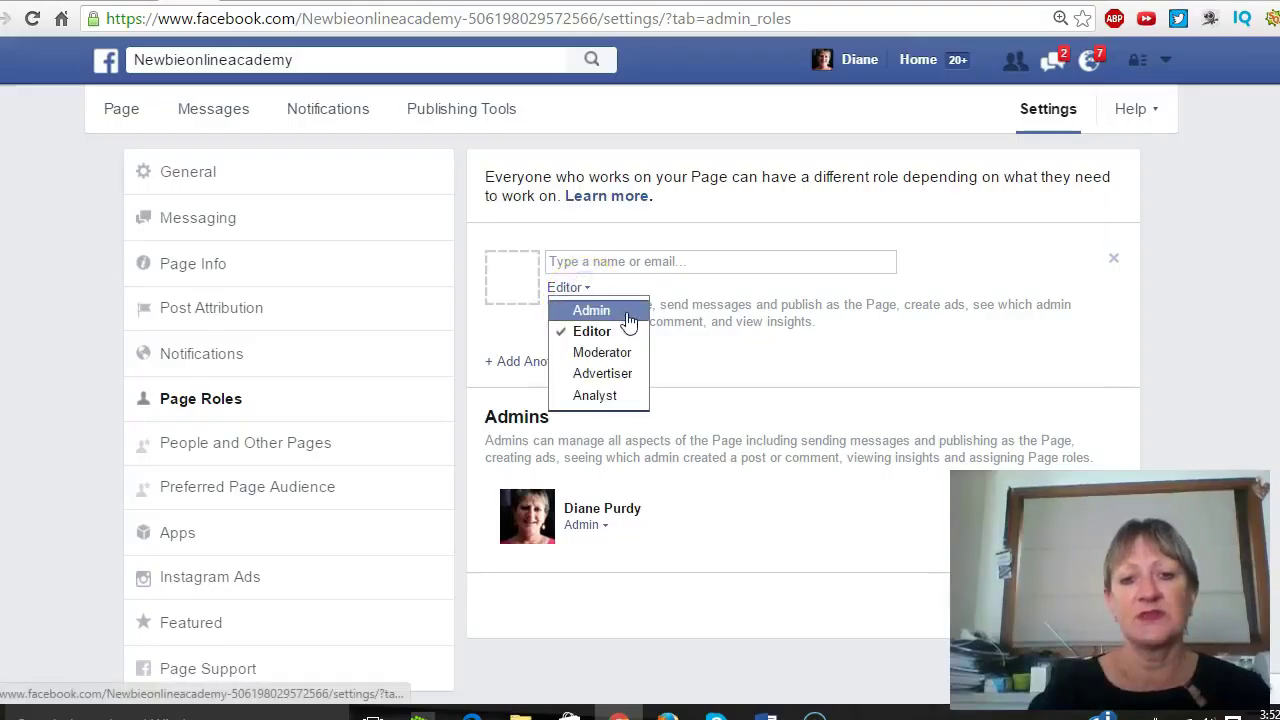
left_click(745, 378)
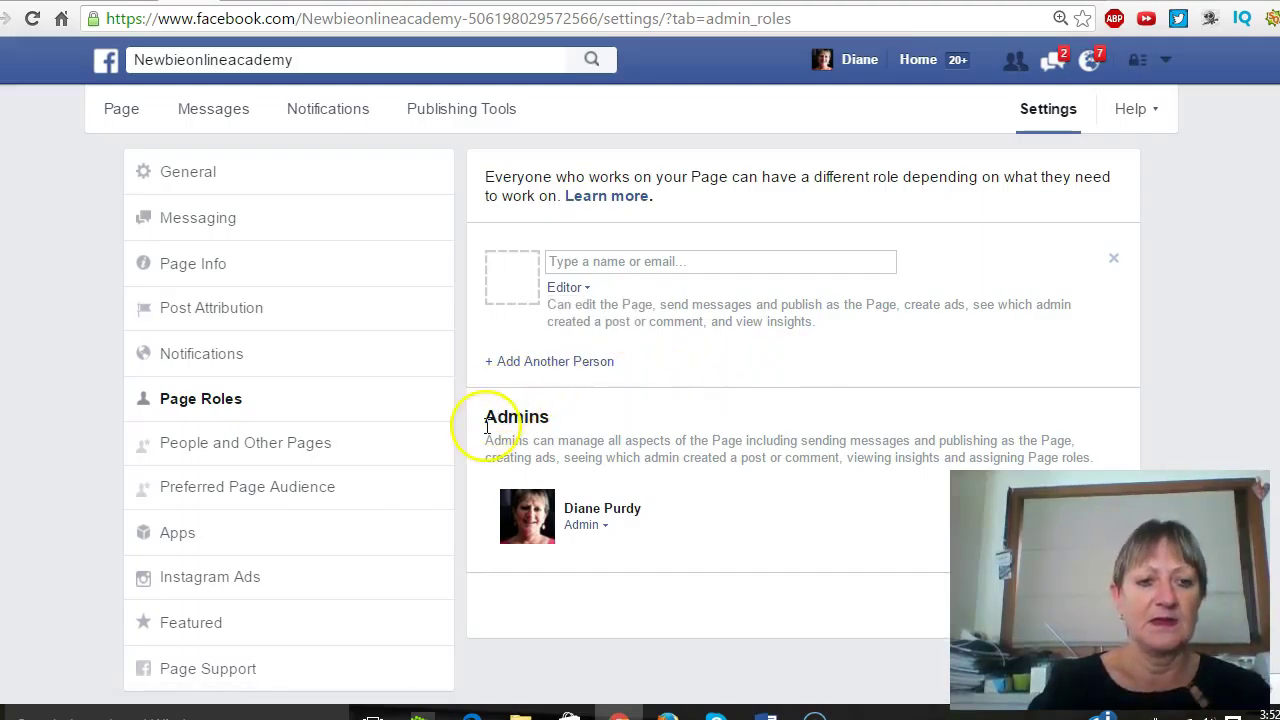
left_click(288, 446)
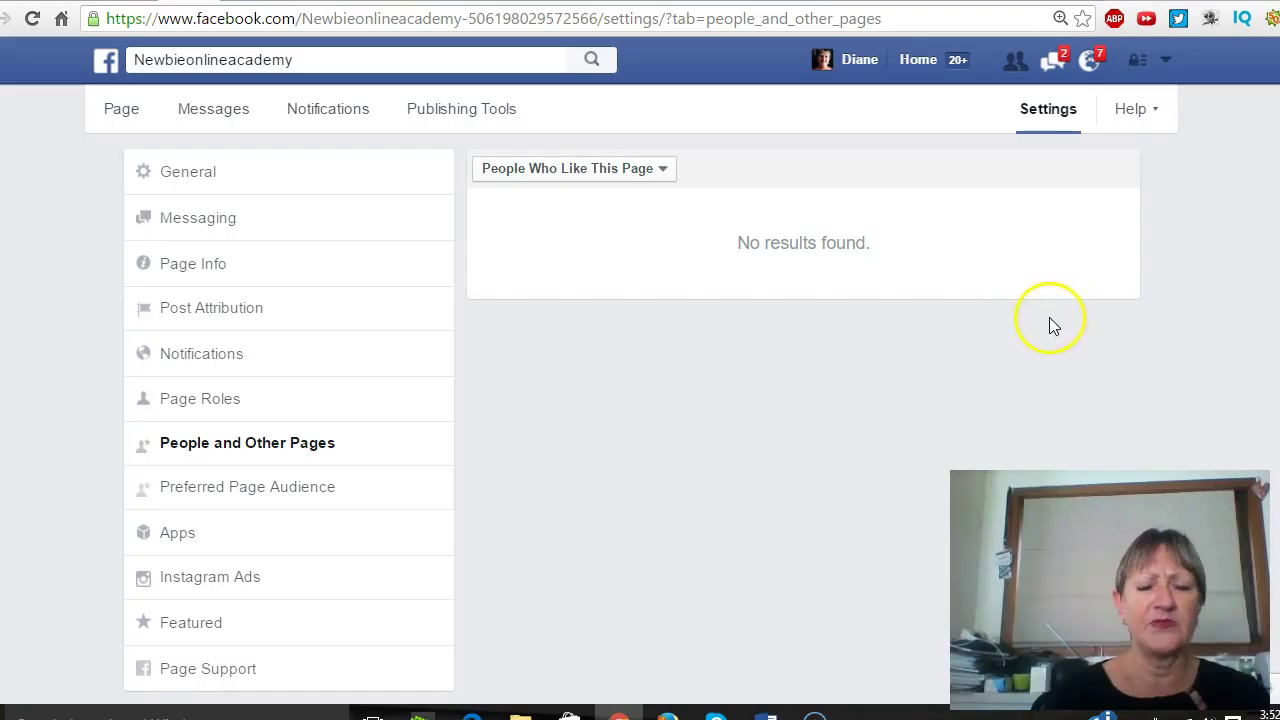
scroll(657, 523, "down", 1)
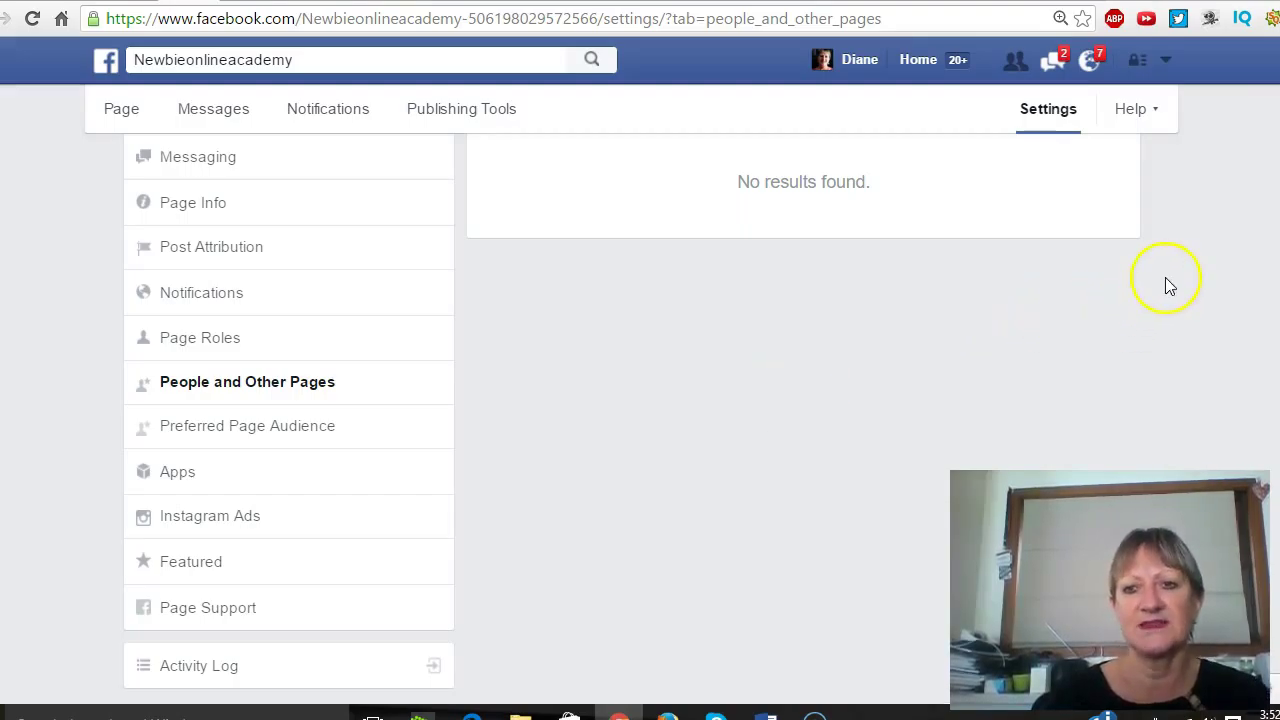
scroll(640, 400, "up", 1)
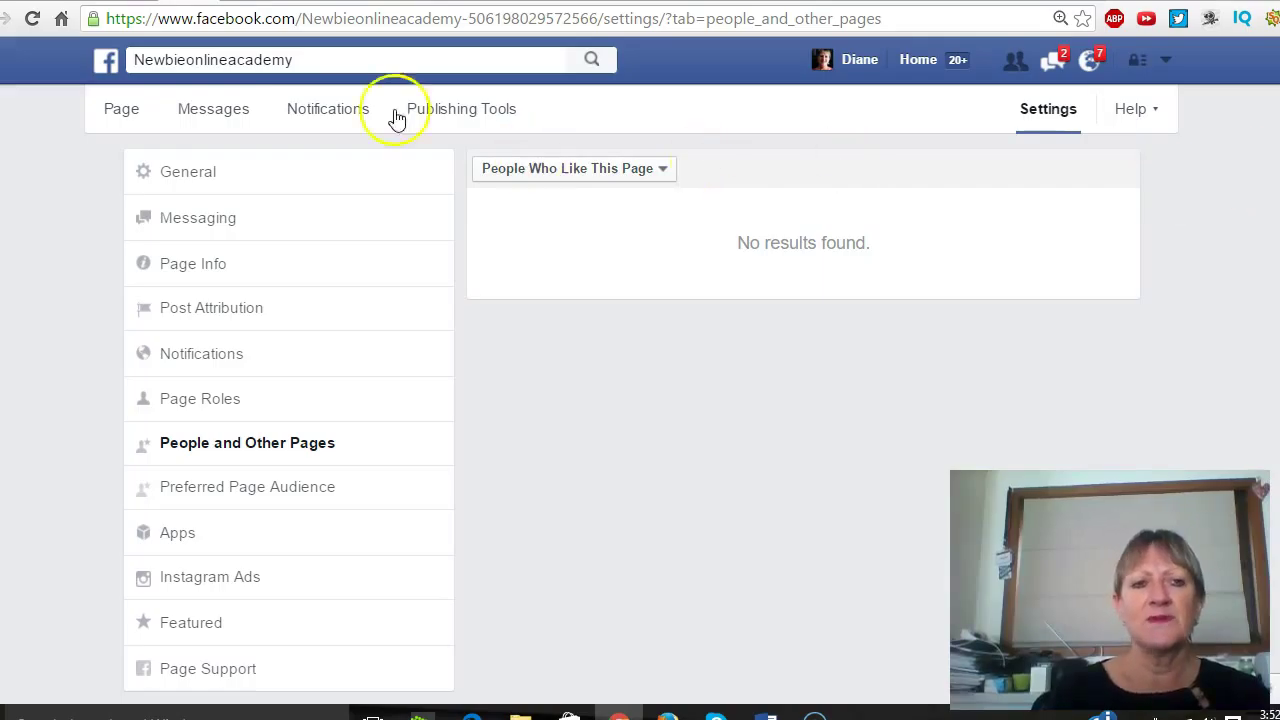
Return to the page and start adding contact info, marking No phone and entering the page owner's website address.
left_click(116, 116)
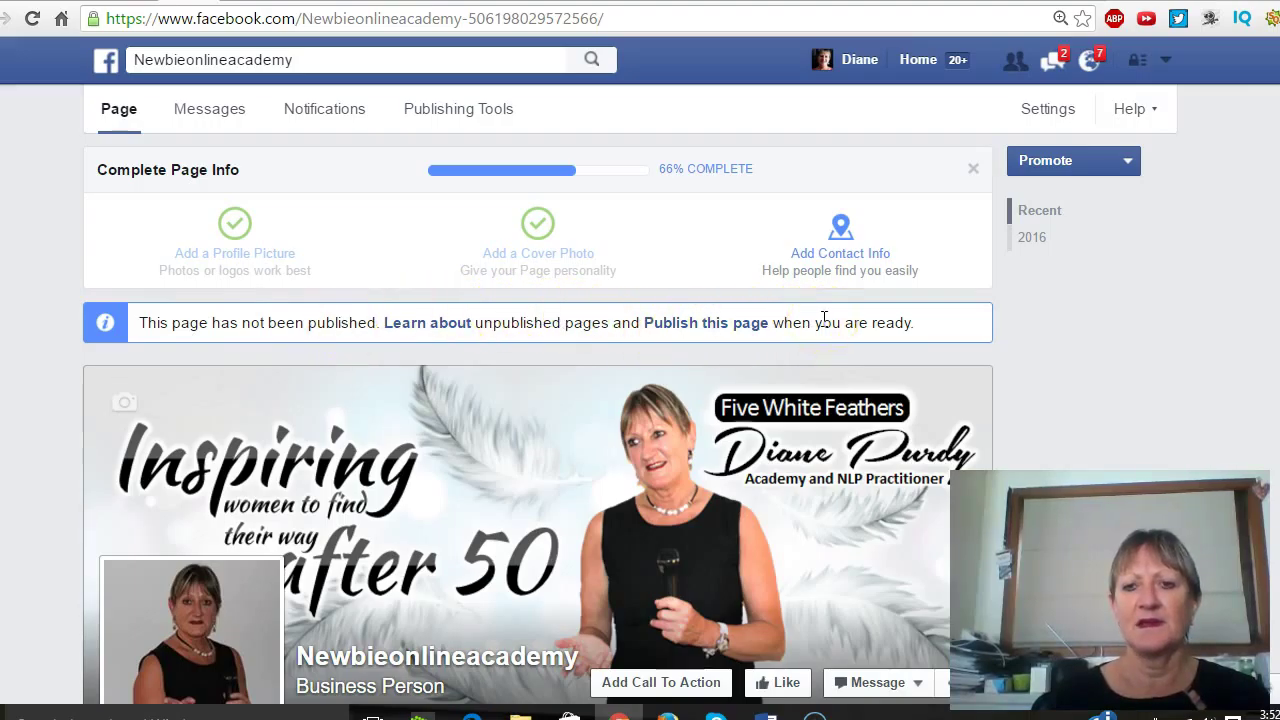
left_click(840, 250)
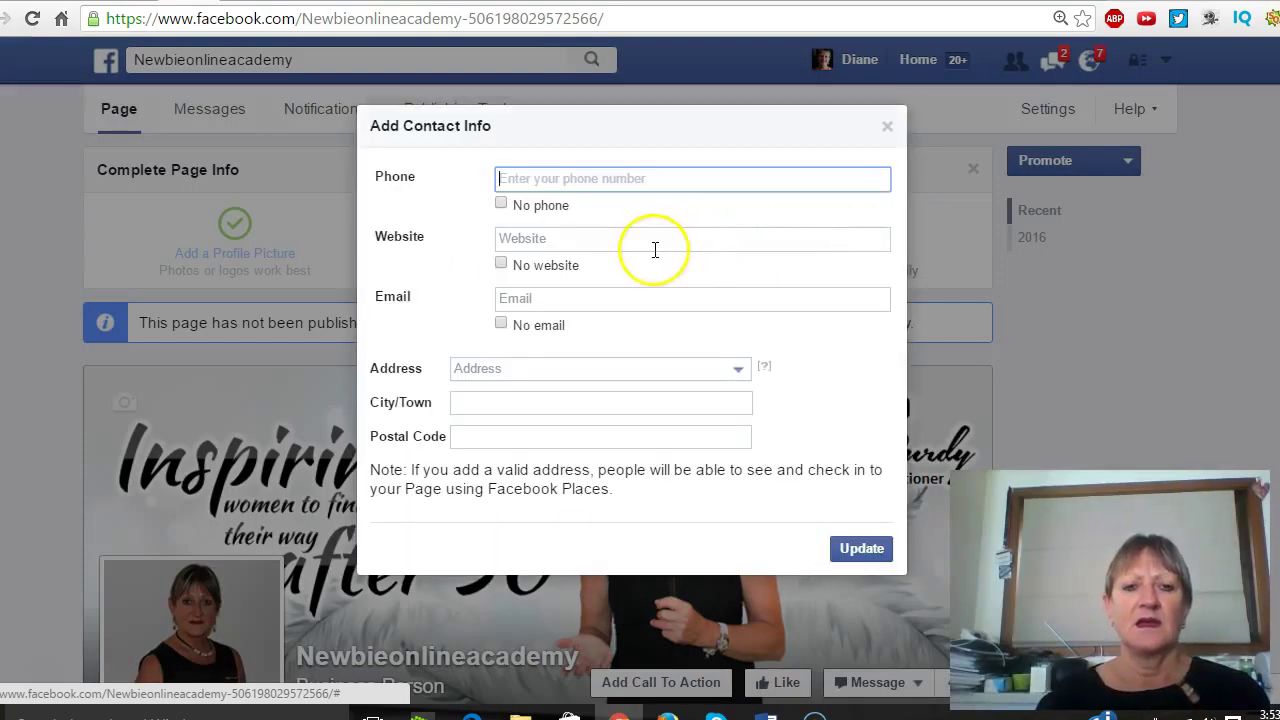
left_click(501, 204)
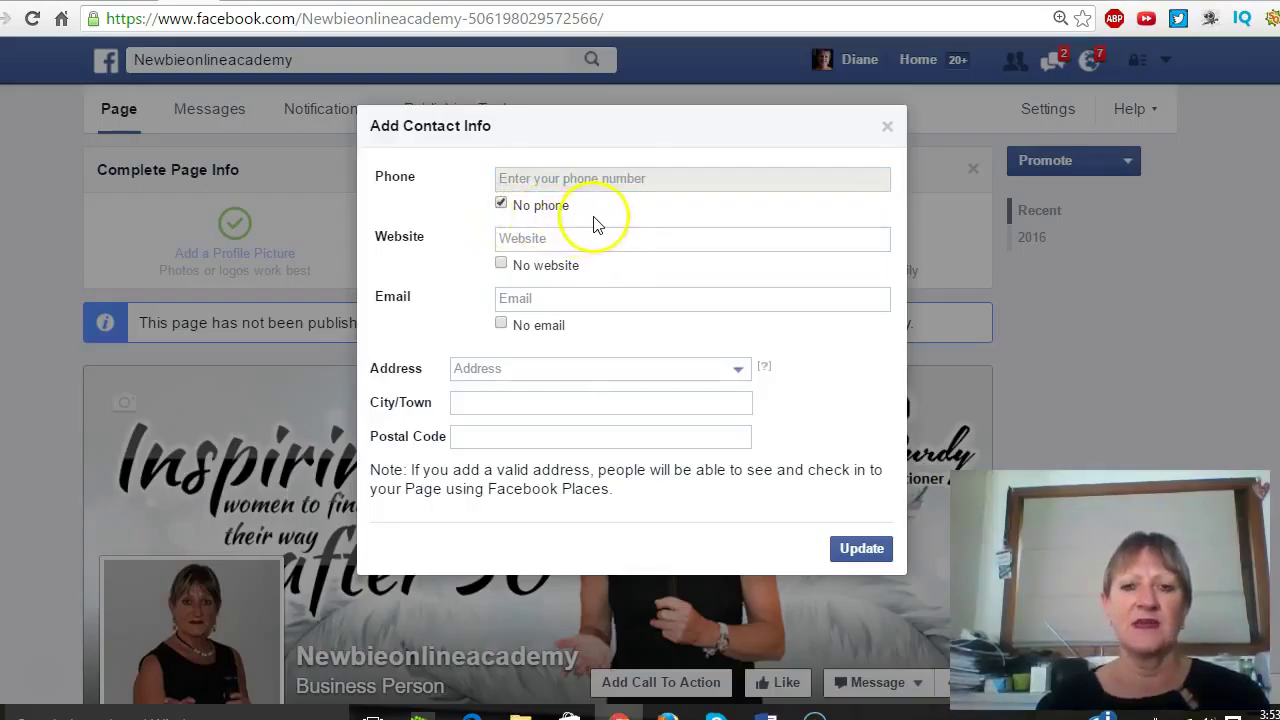
left_click(515, 238)
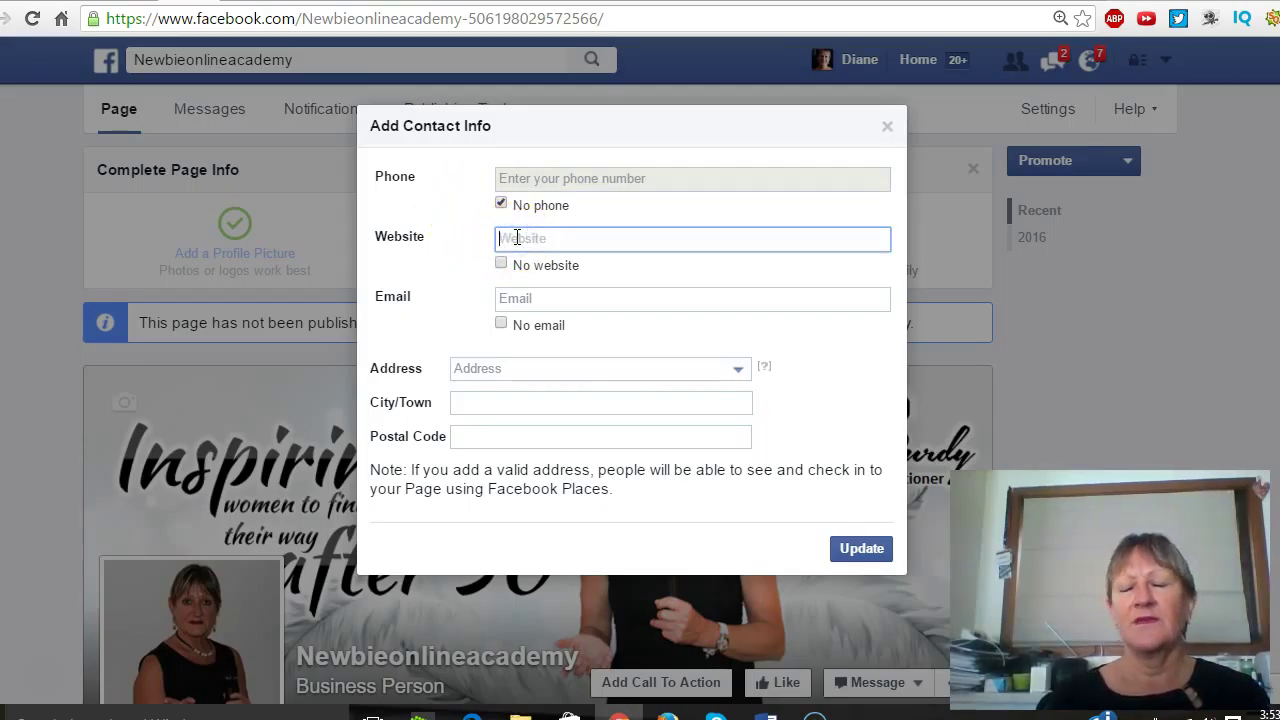
type("ww")
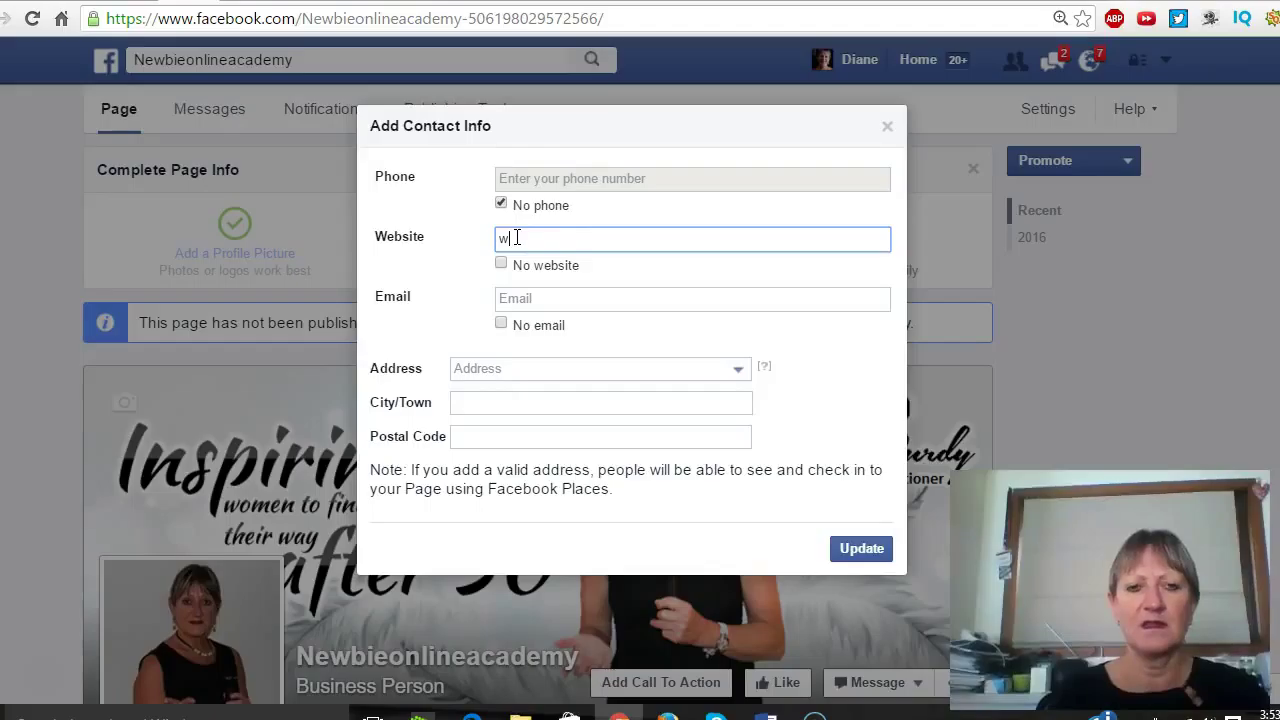
type("an")
key("BackSpace")
key("BackSpace")
key("BackSpace")
key("BackSpace")
key("BackSpace")
type("w.")
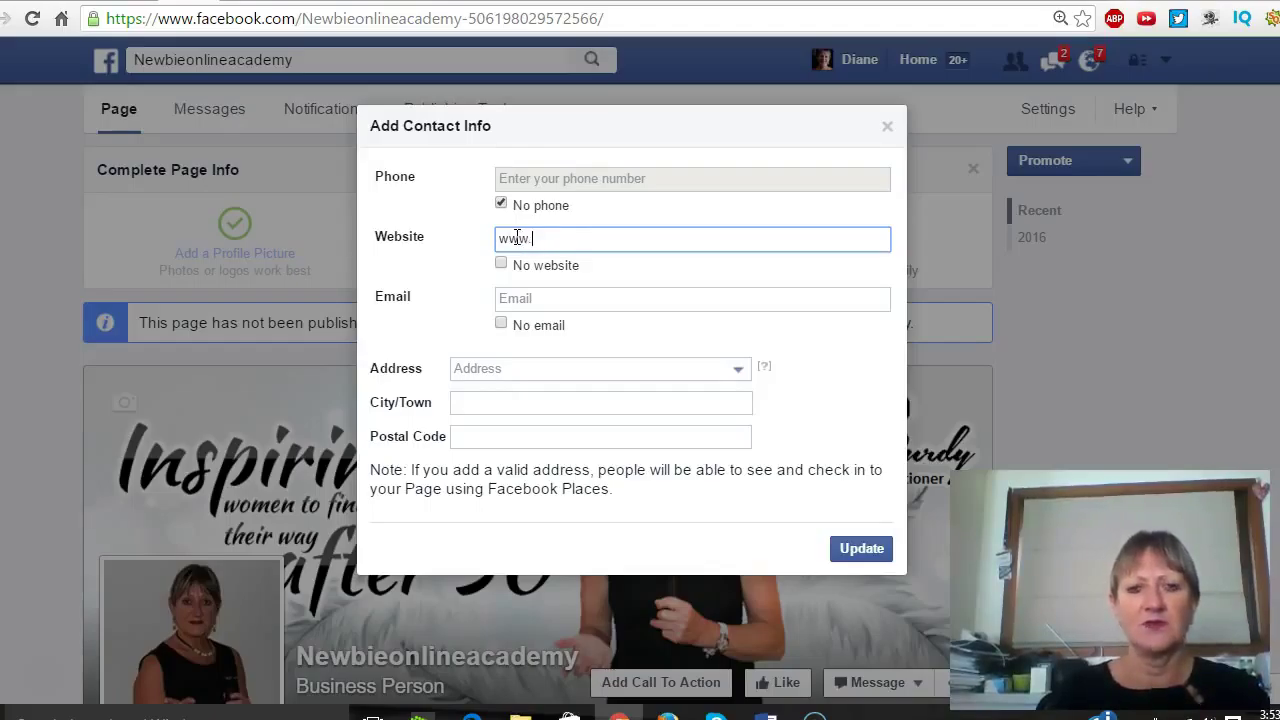
type("diane-purdy.com")
Set the City/Town to Melbourne, Australia, leave the email blank and update the contact info.
left_click(567, 300)
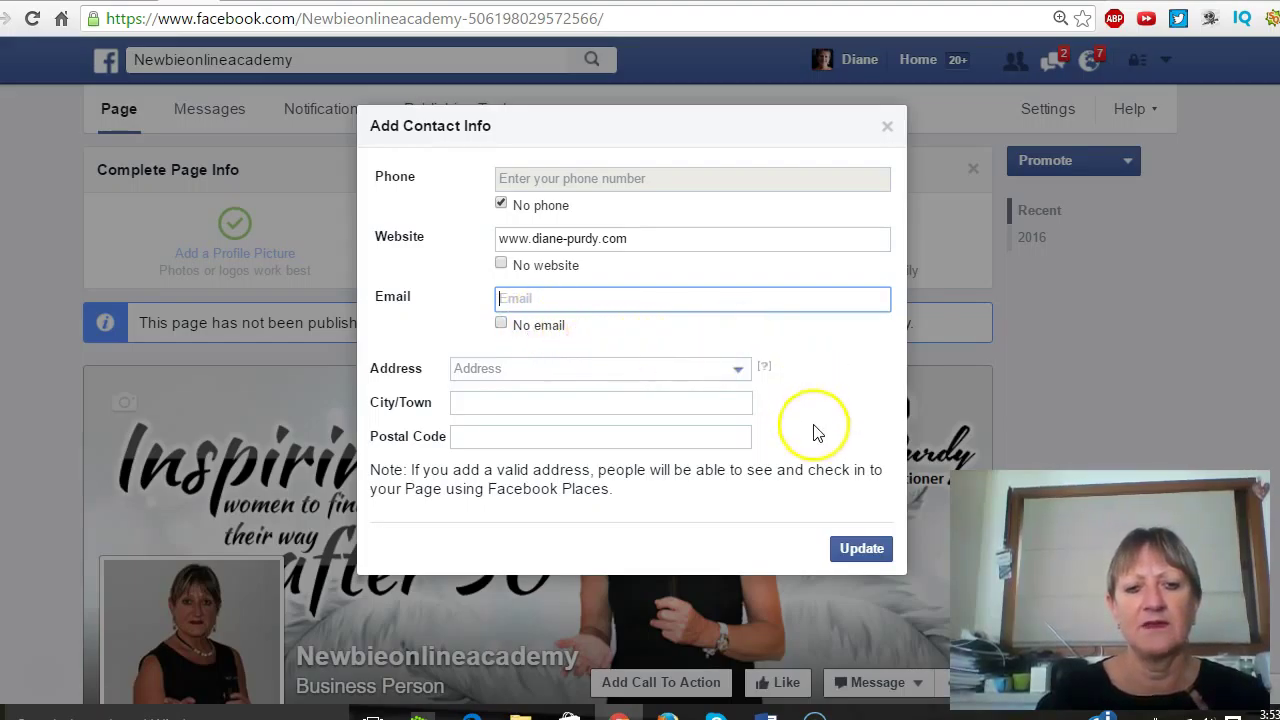
left_click(705, 402)
type("Melbourne")
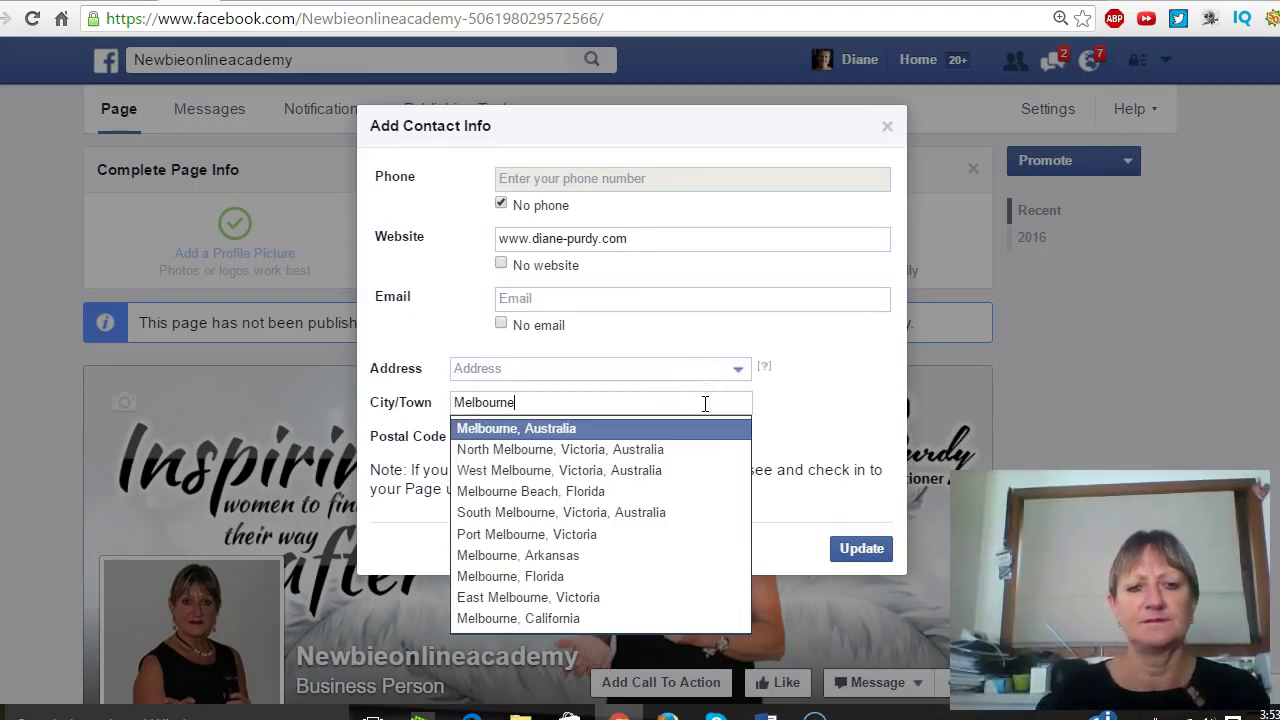
left_click(704, 424)
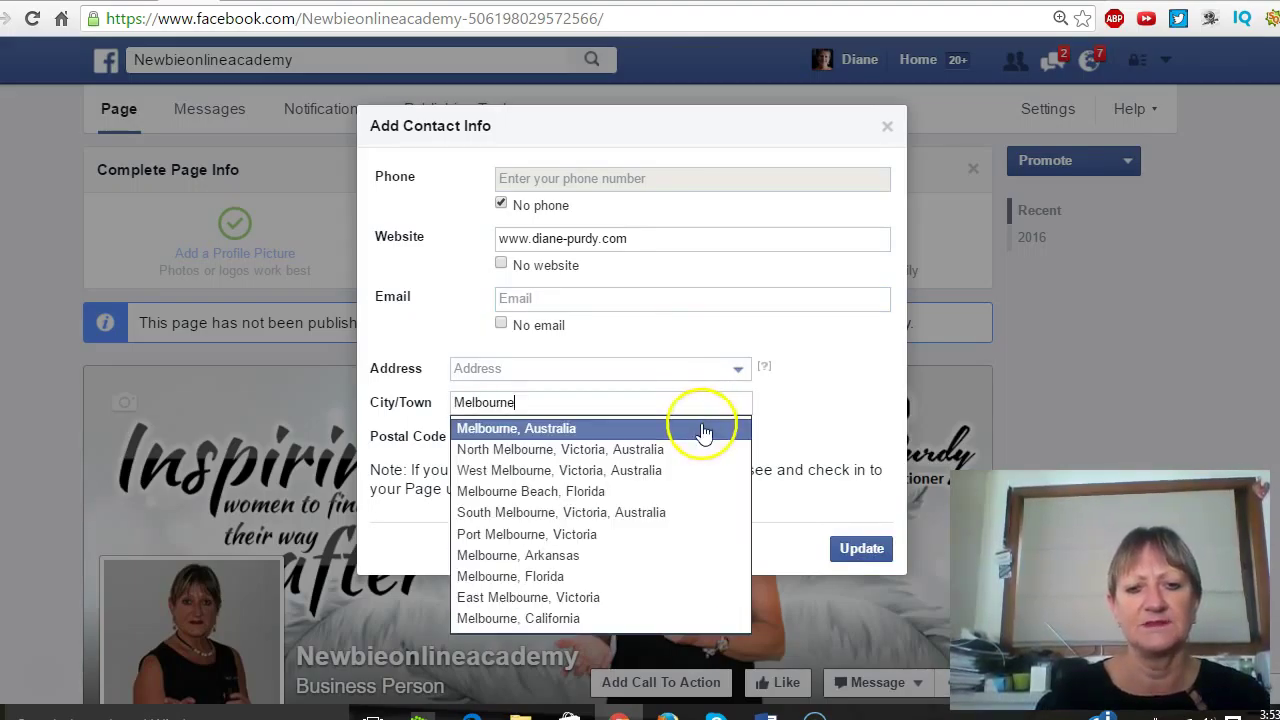
left_click(857, 547)
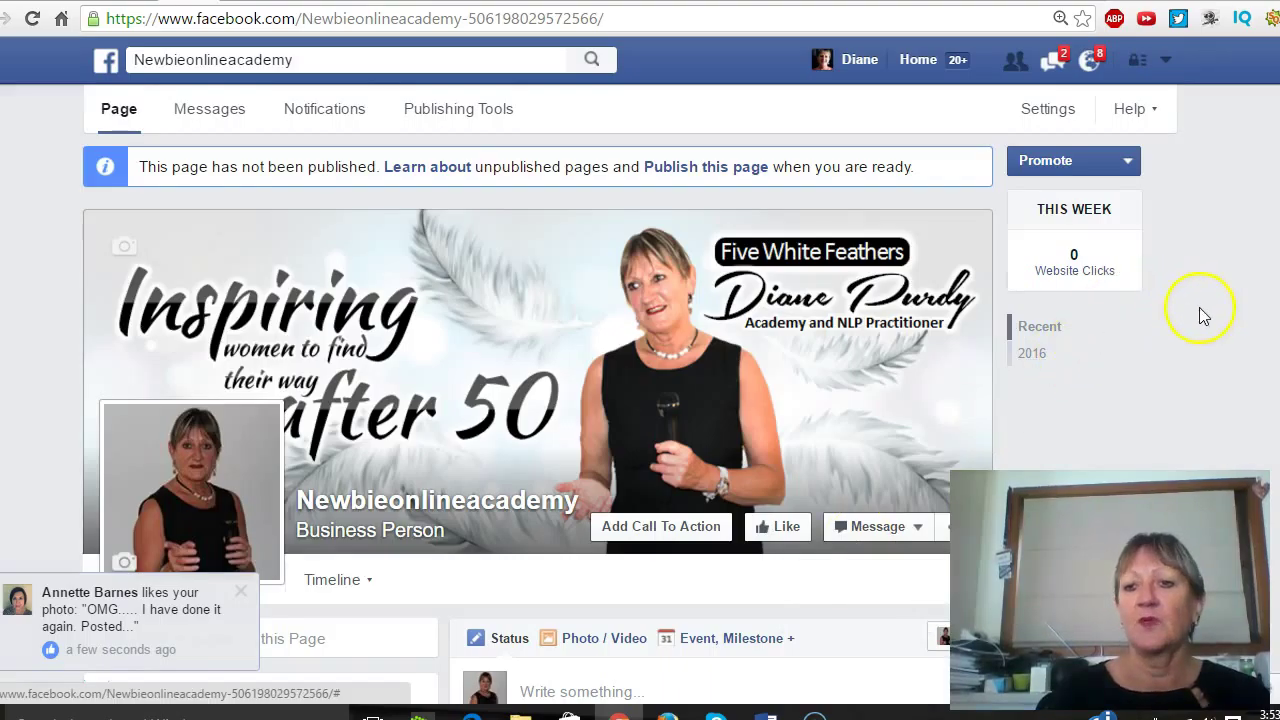
Look over the Newbieonlineacademy page and its additional options, and like the page.
scroll(538, 400, "down", 3)
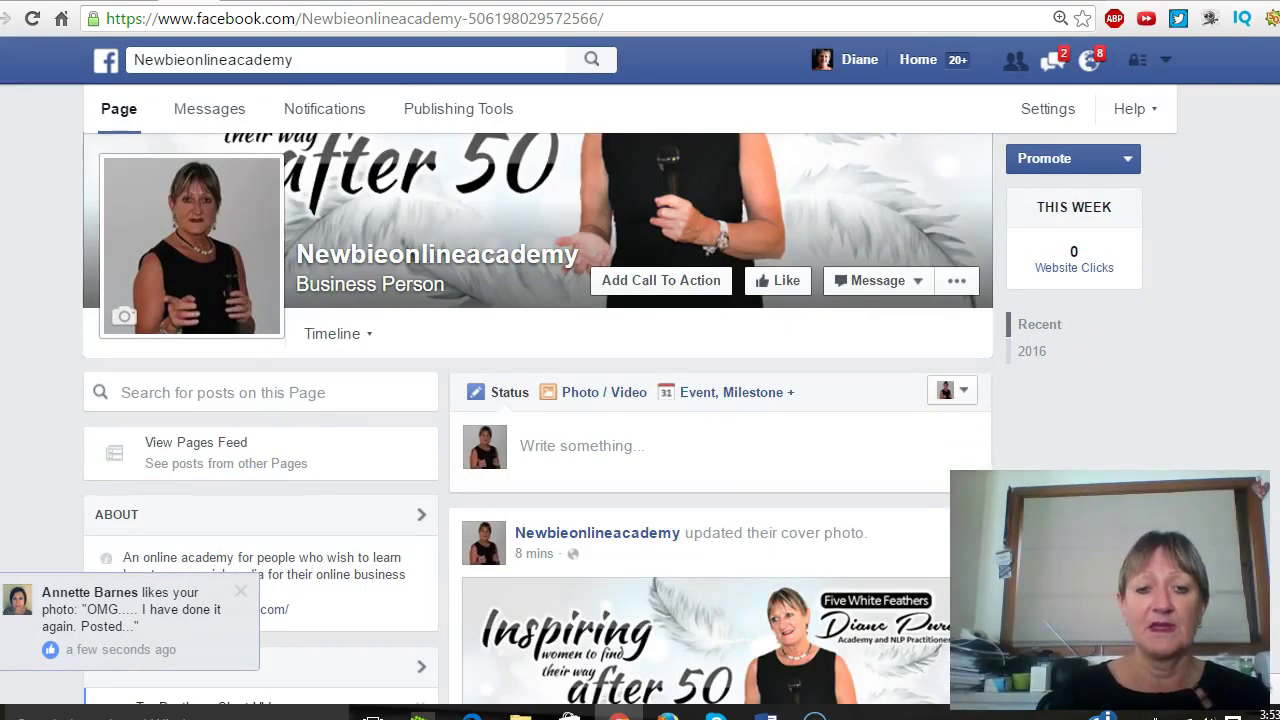
scroll(538, 418, "down", 3)
scroll(538, 418, "up", 4)
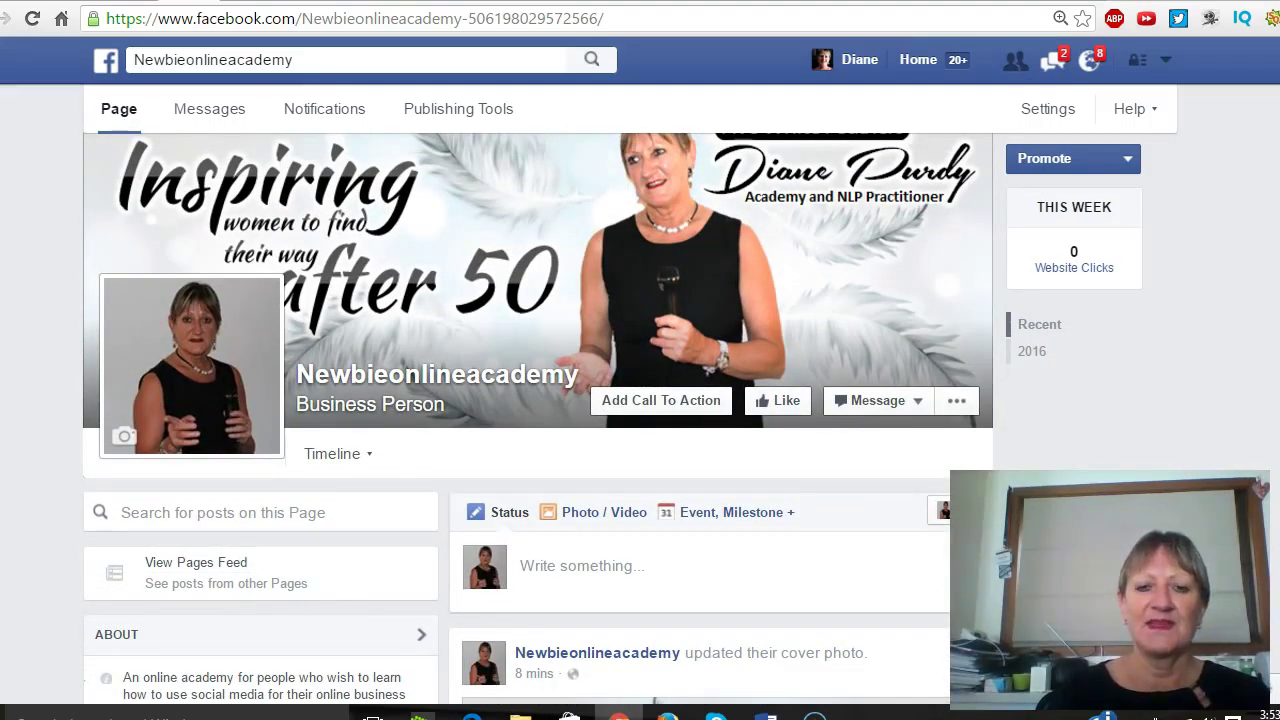
left_click(957, 400)
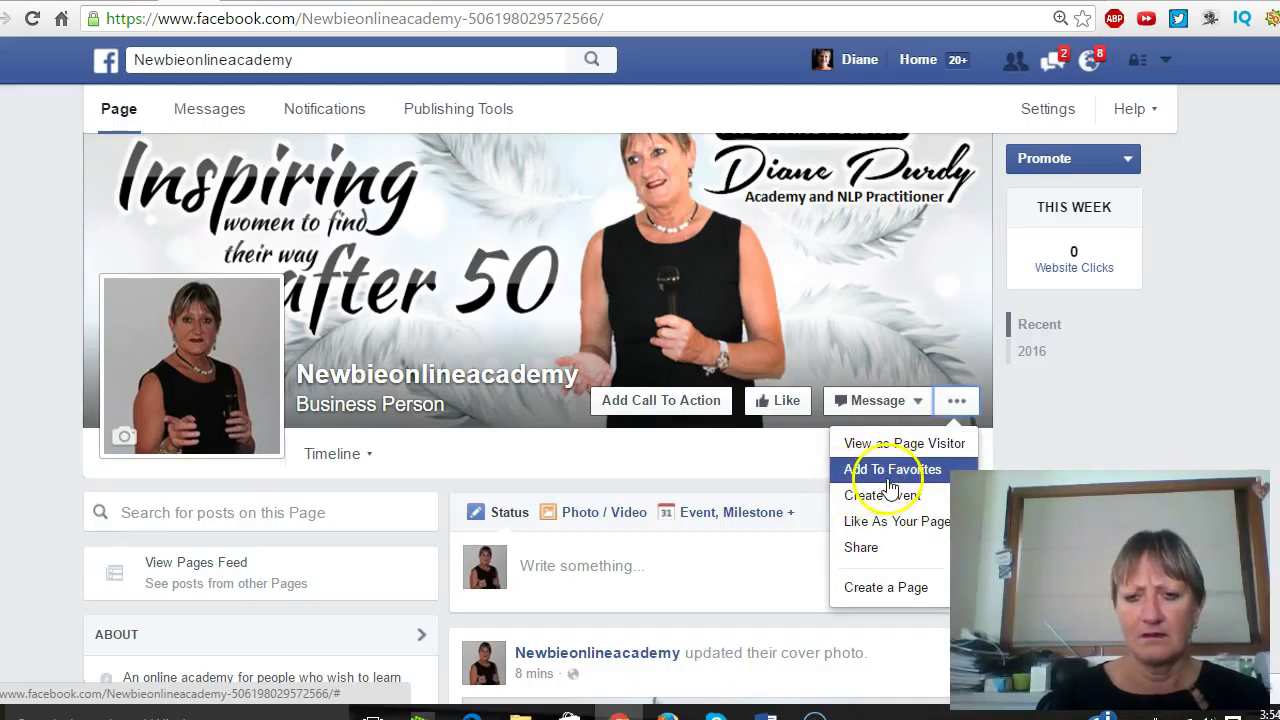
left_click(1121, 413)
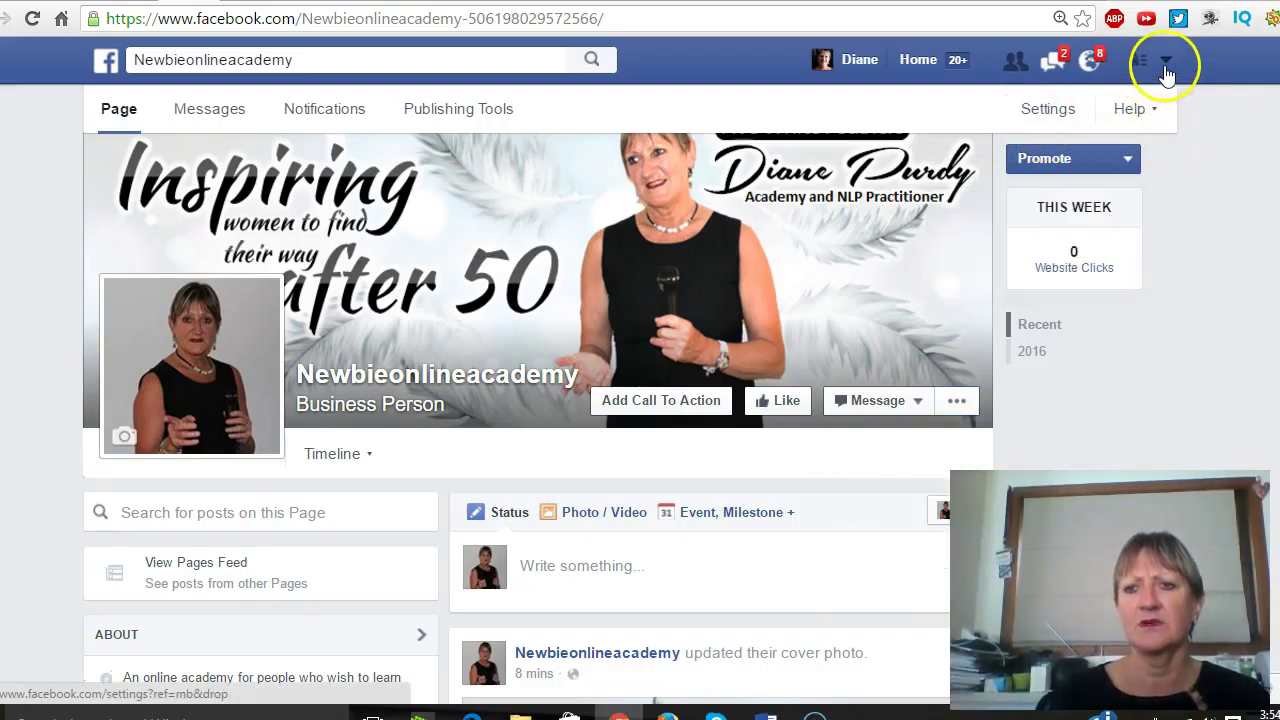
left_click(788, 402)
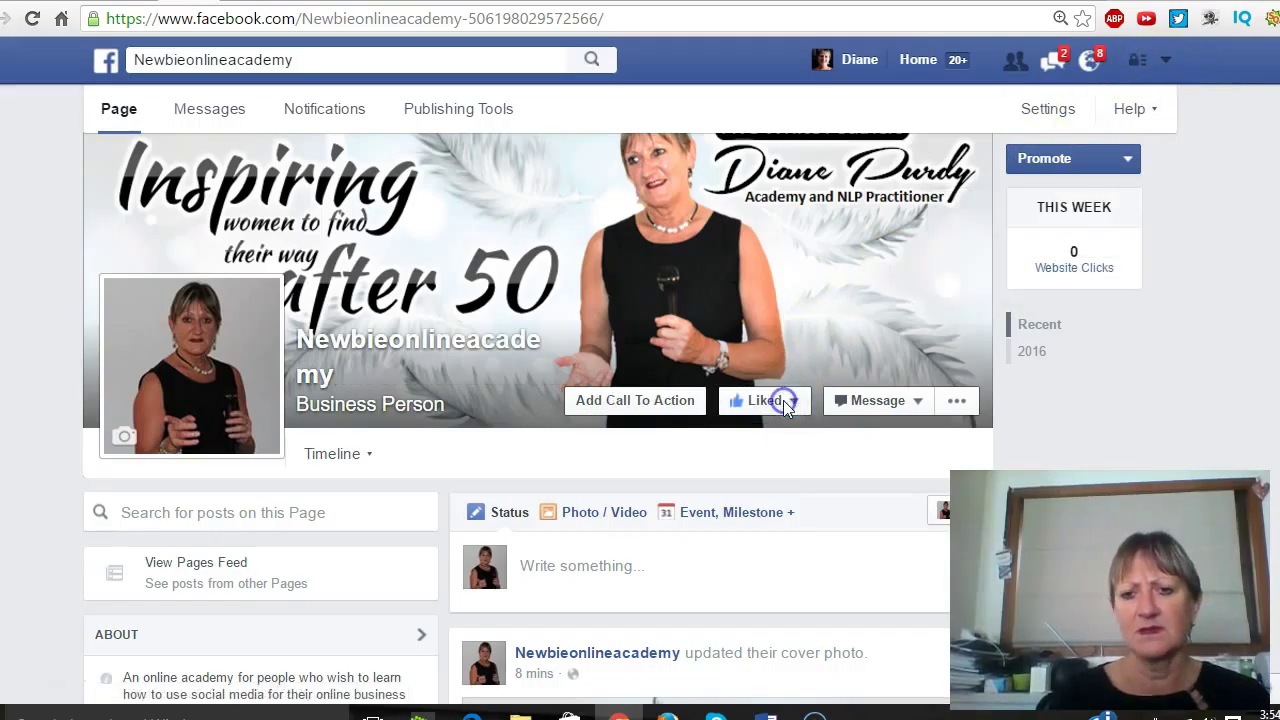
Review the page's Message options, its additional options and the account menu, skipping the Unpublished Page prompt.
left_click(912, 402)
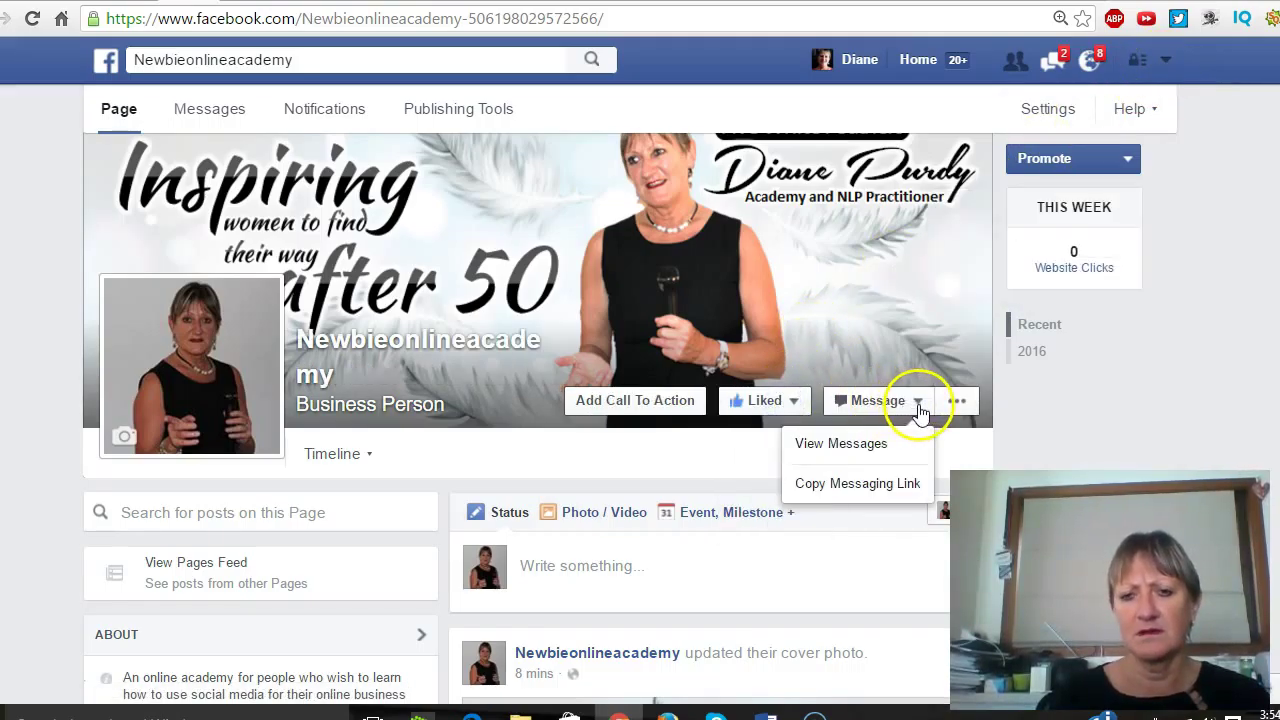
left_click(955, 404)
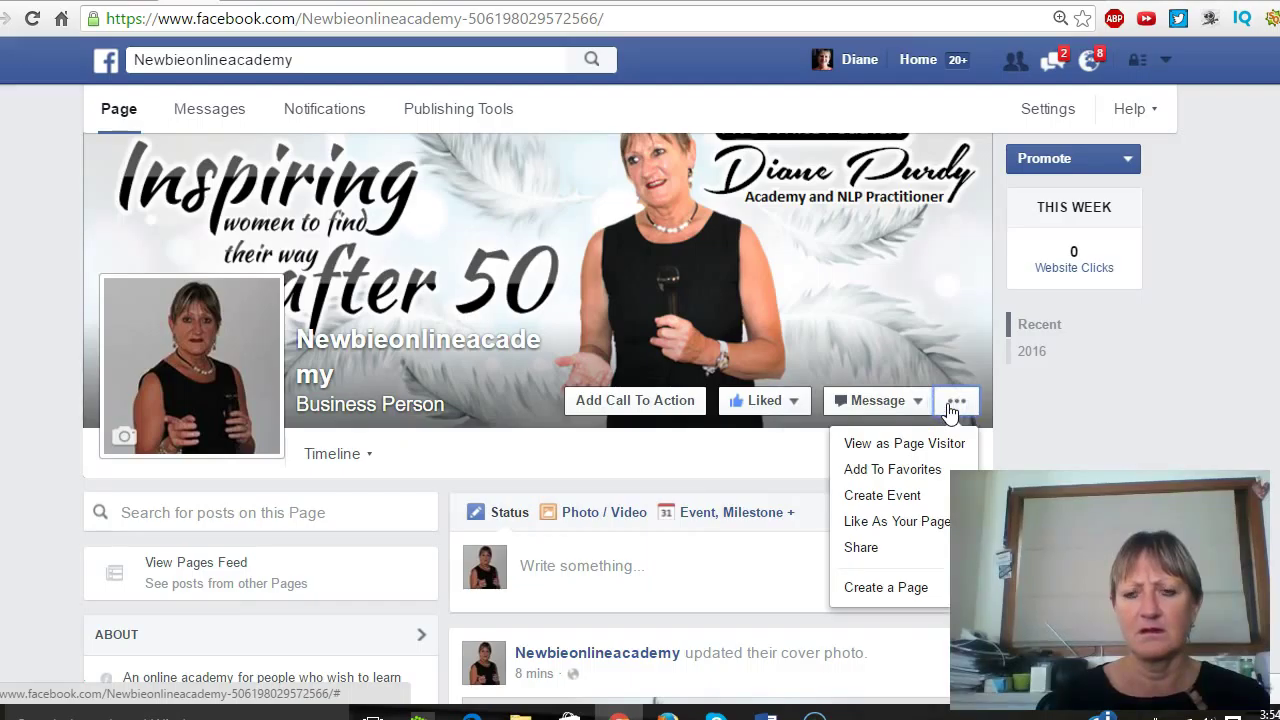
left_click(1050, 398)
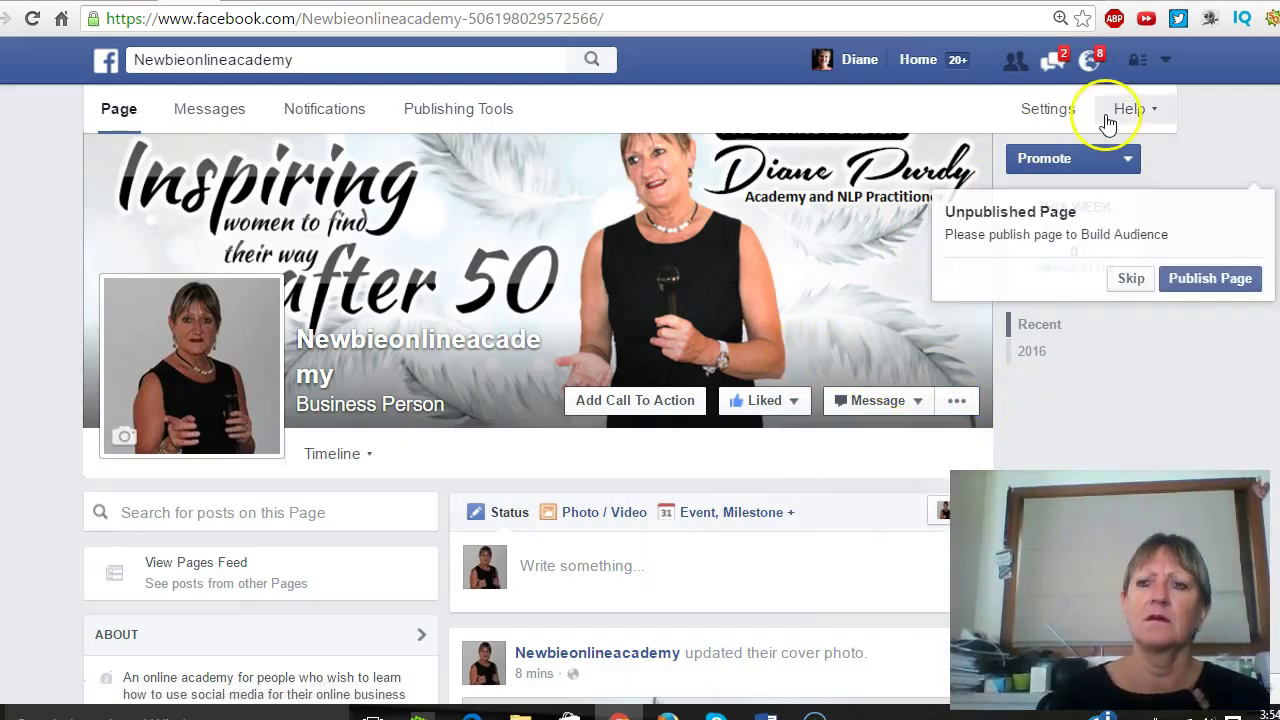
left_click(1167, 66)
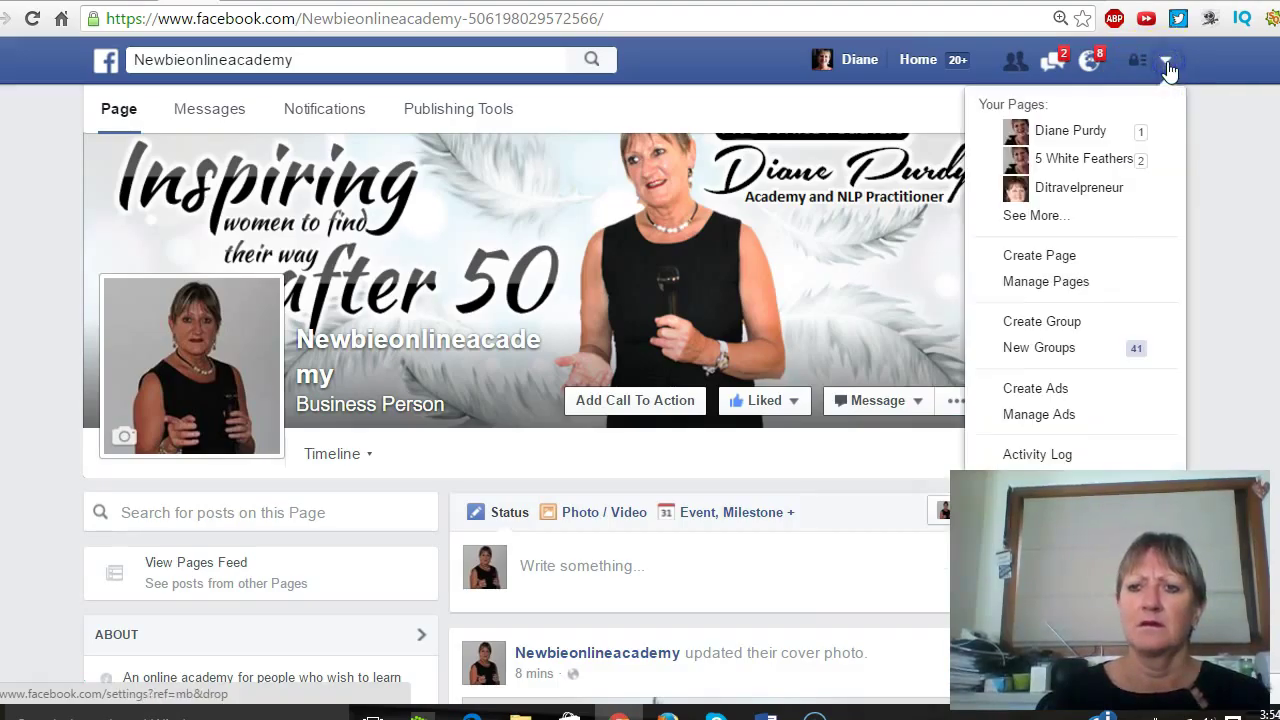
left_click(1234, 194)
left_click(1219, 148)
left_click(1133, 281)
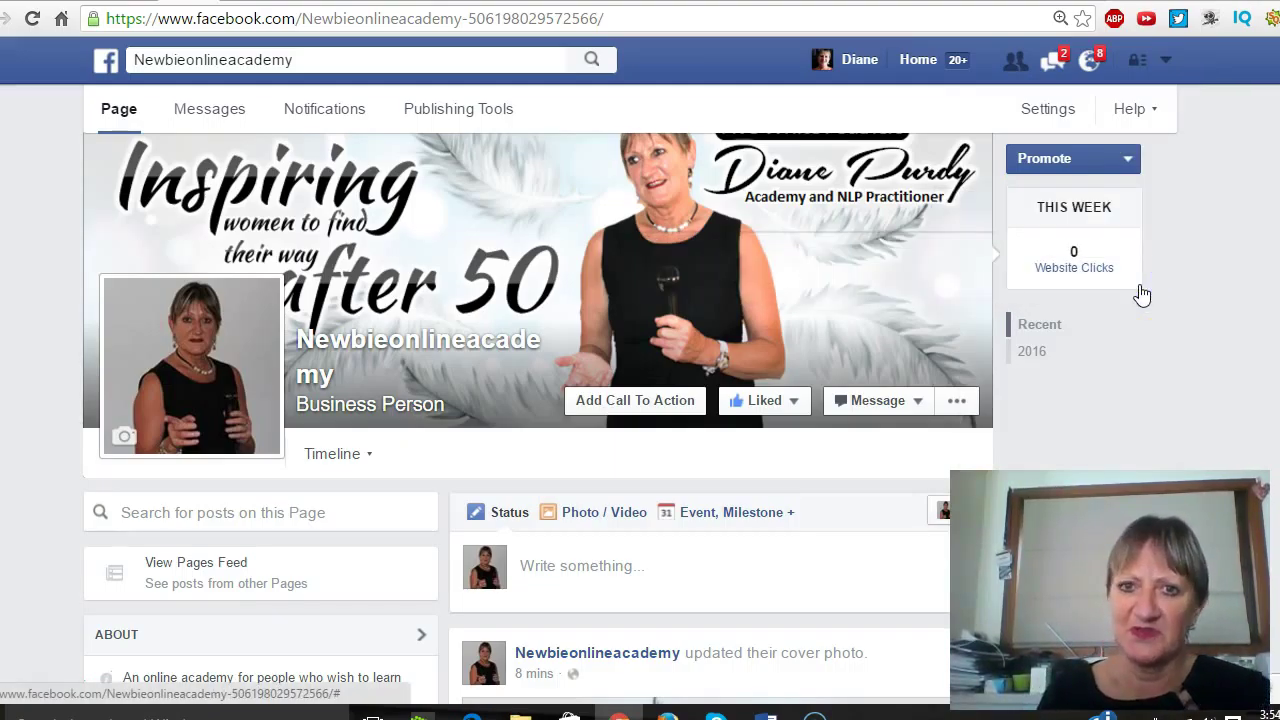
left_click(956, 402)
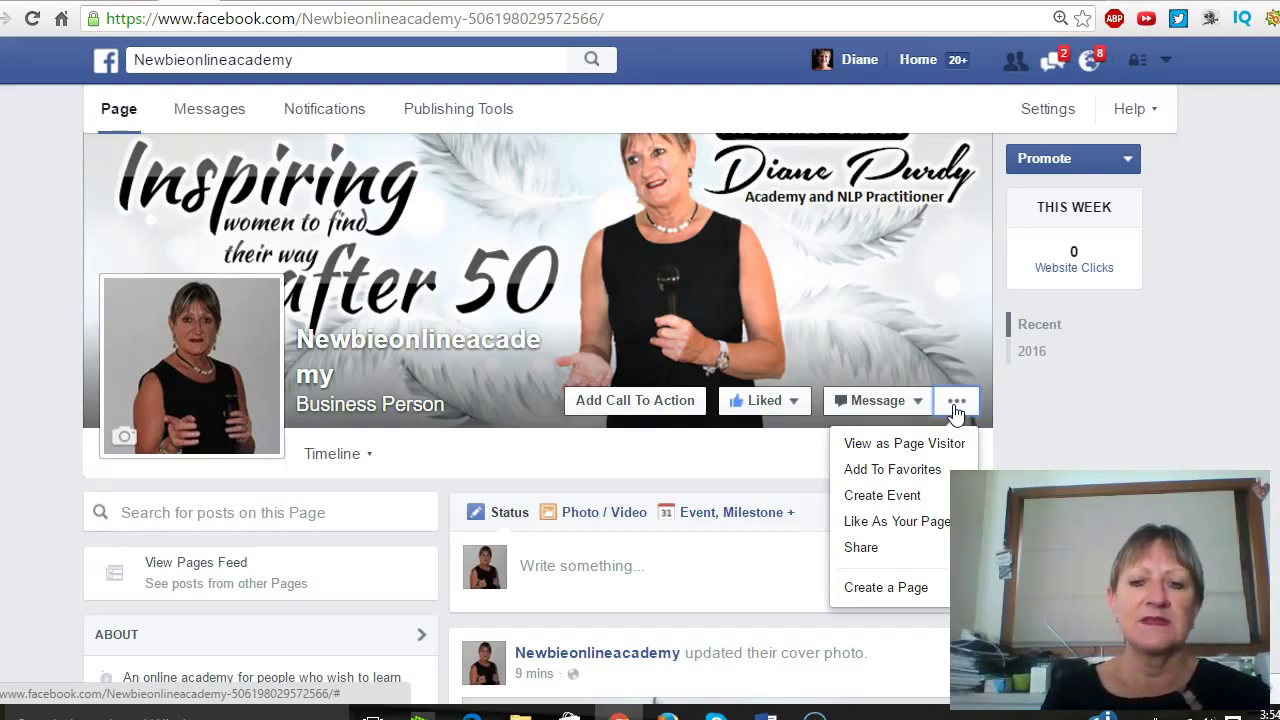
left_click(955, 409)
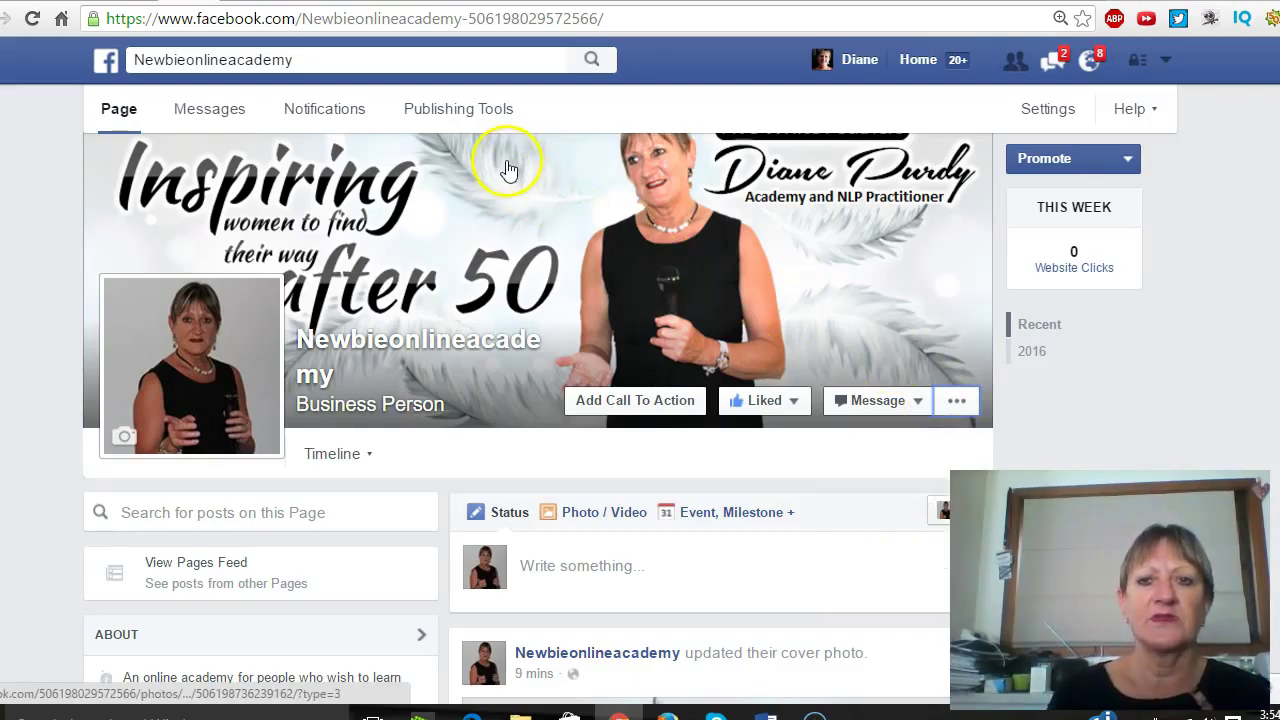
Search Facebook for "5 whi" and open the 5 White Feathers community page.
left_click(431, 57)
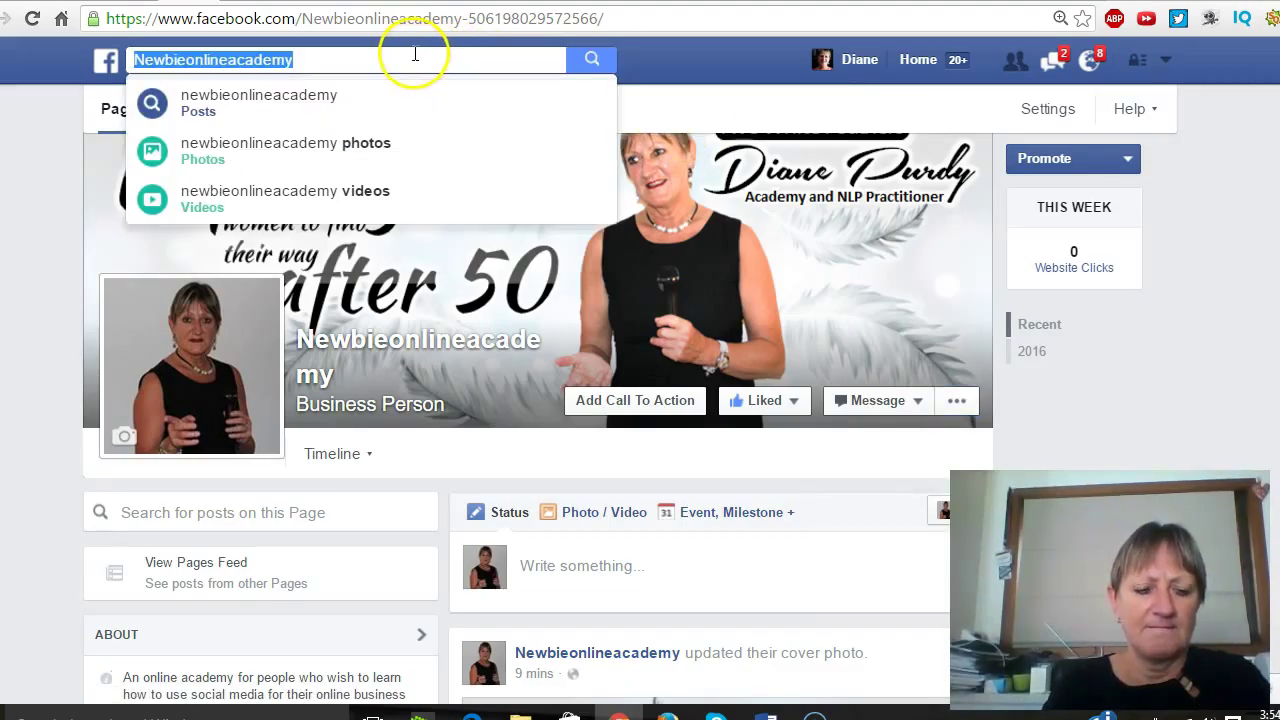
type("5 whi")
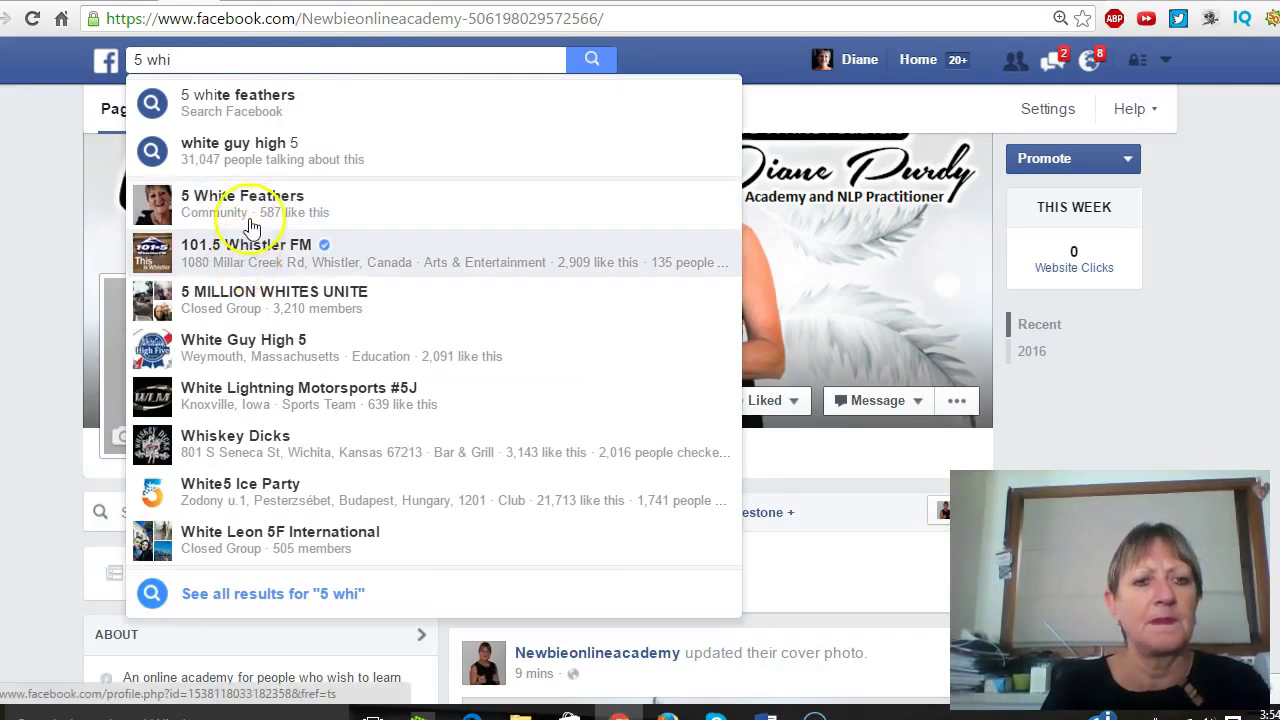
left_click(252, 210)
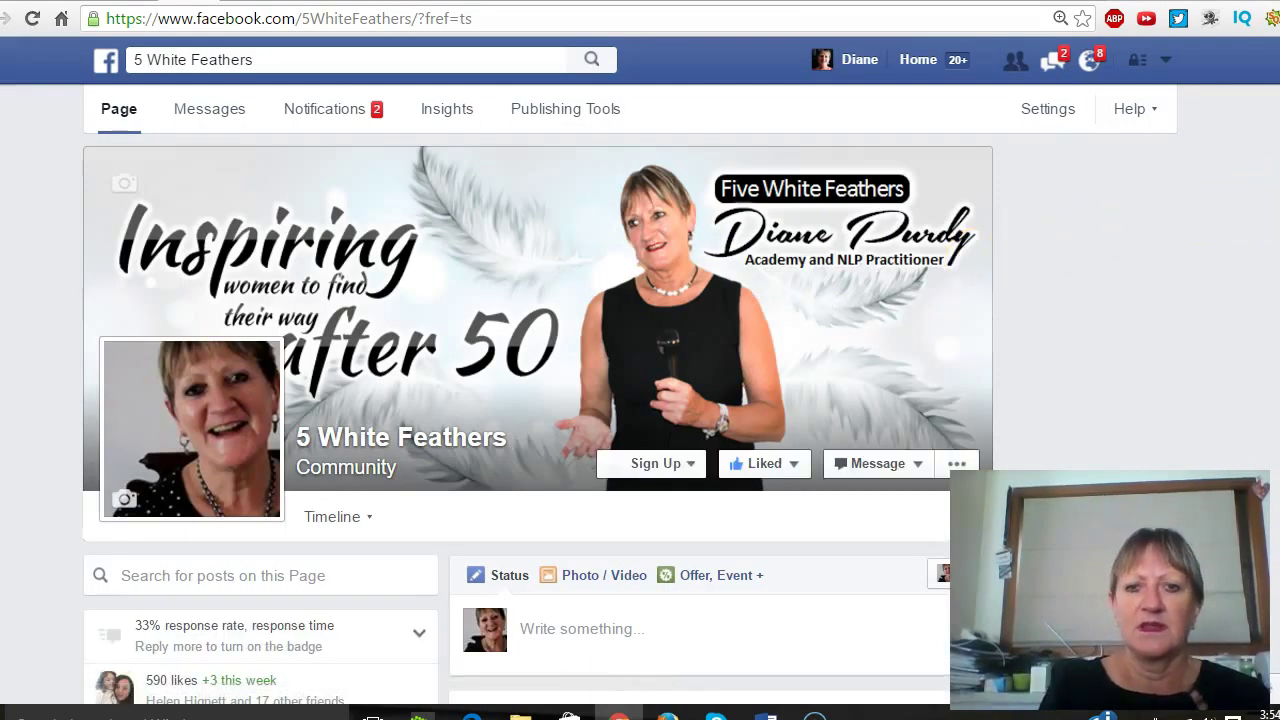
View the Invite Friends dialog of the 5 White Feathers page and close it without inviting anyone.
scroll(1143, 235, "down", 4)
scroll(920, 288, "up", 3)
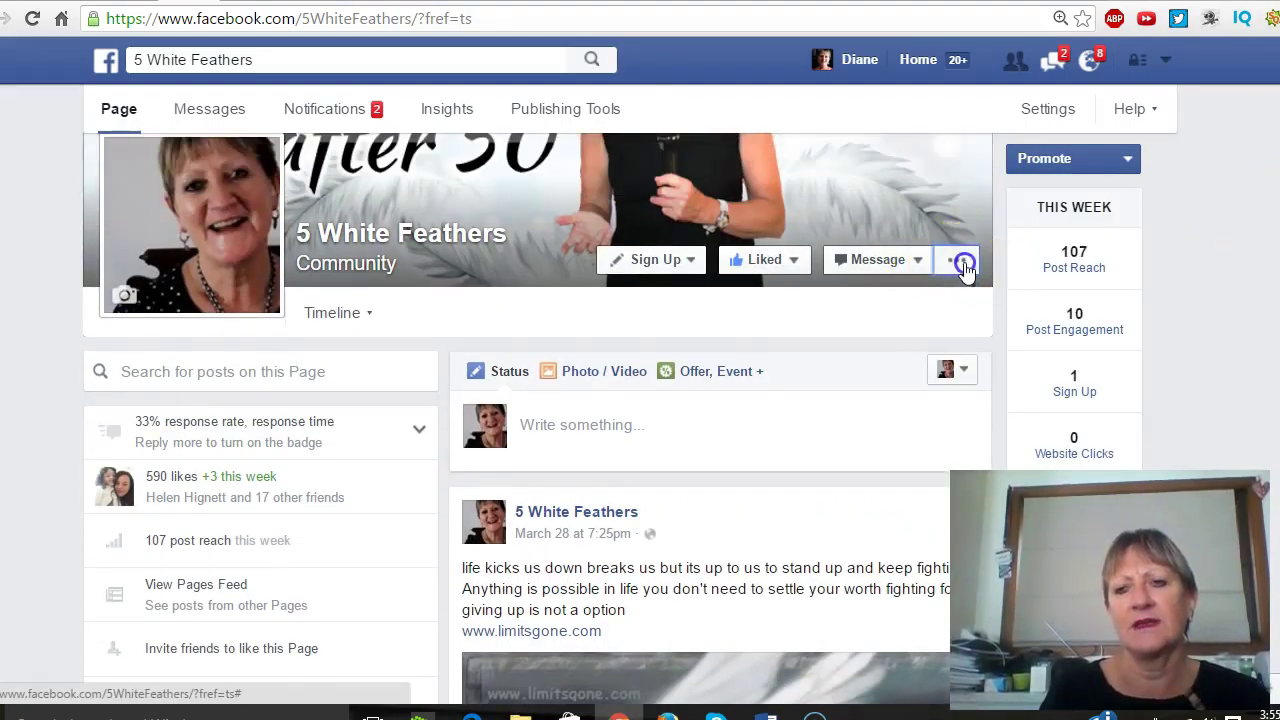
left_click(962, 262)
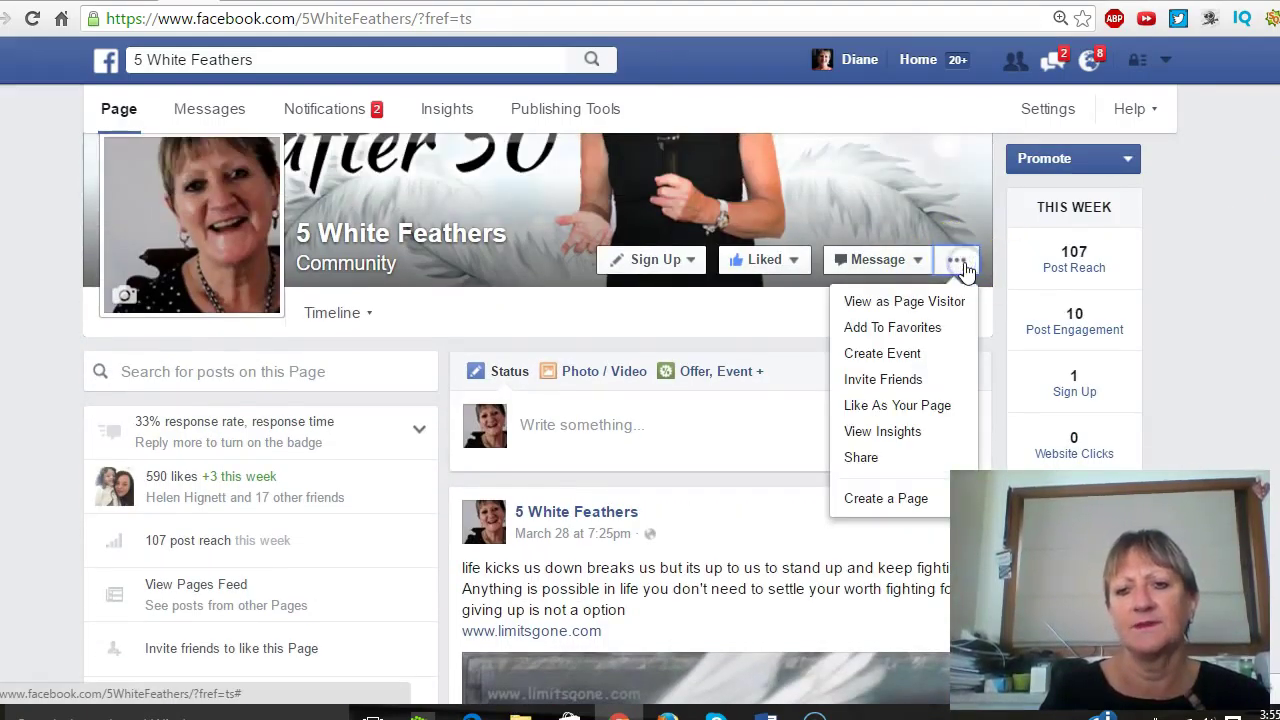
left_click(899, 390)
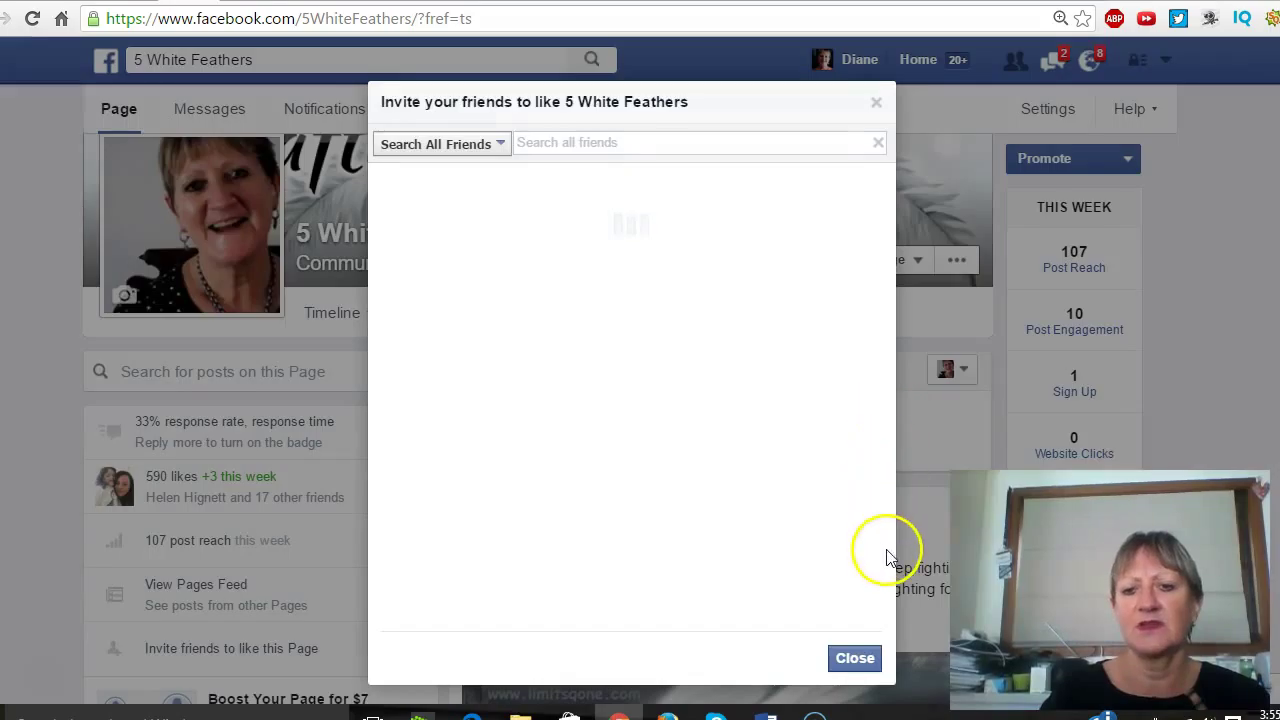
left_click(870, 662)
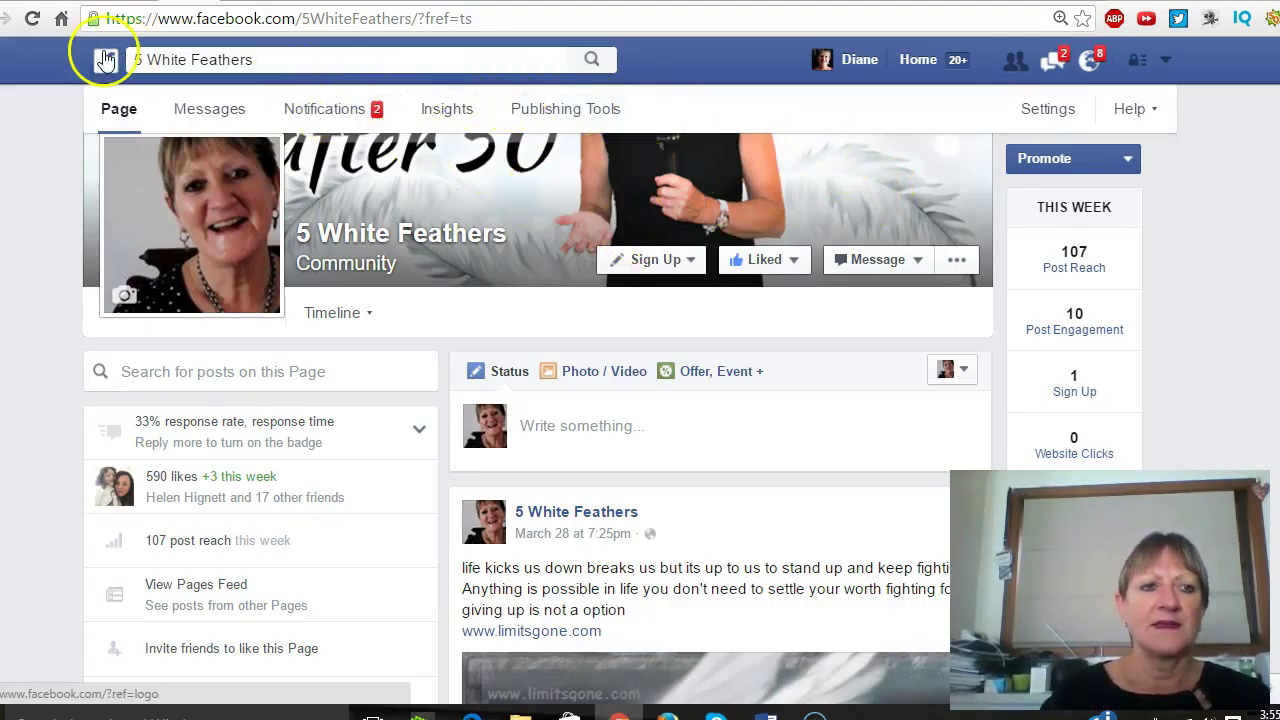
Return to the Newbieonlineacademy page and look over its About details, page tips and cover photo post.
left_click(4, 18)
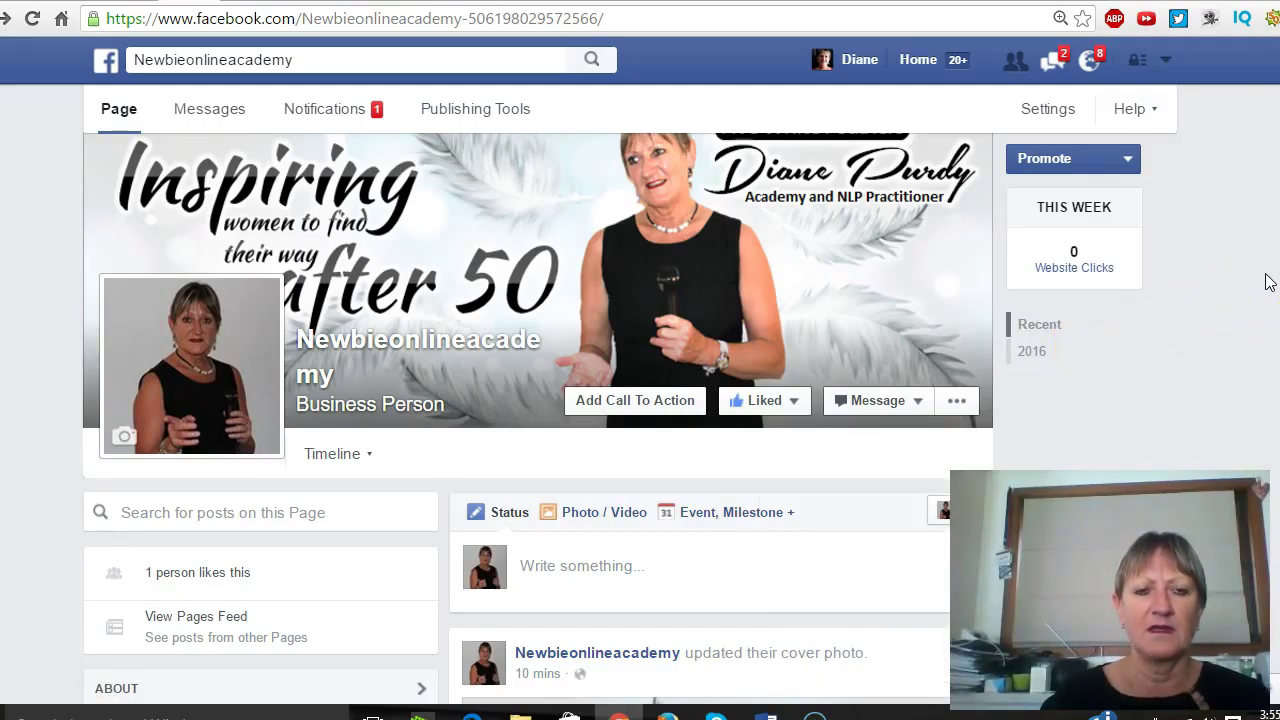
scroll(538, 416, "down", 1)
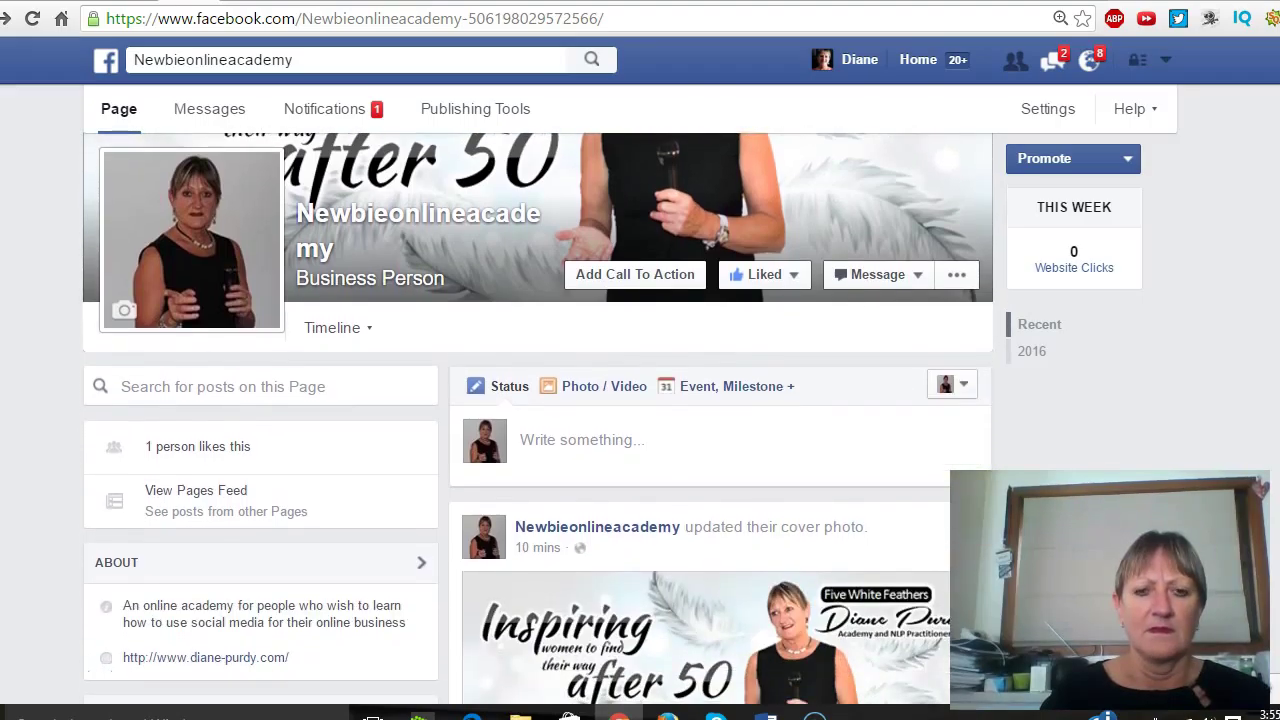
scroll(538, 416, "down", 1)
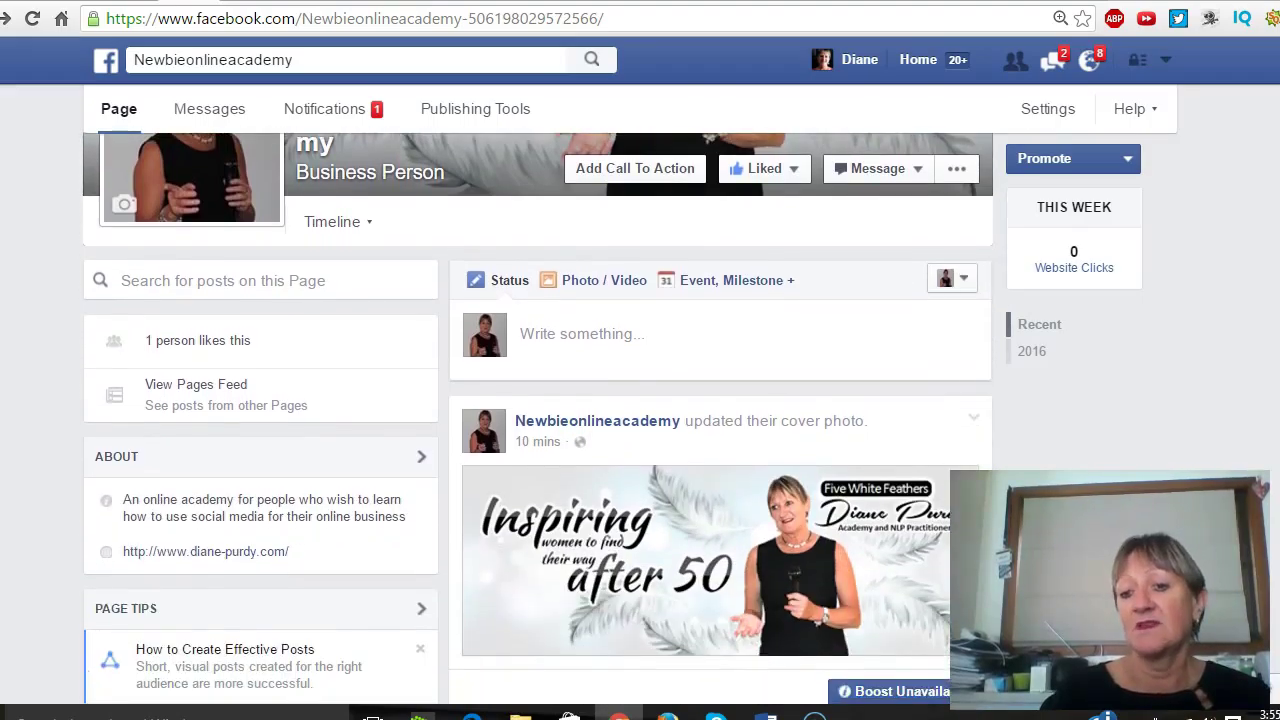
scroll(538, 416, "up", 3)
scroll(538, 416, "down", 1)
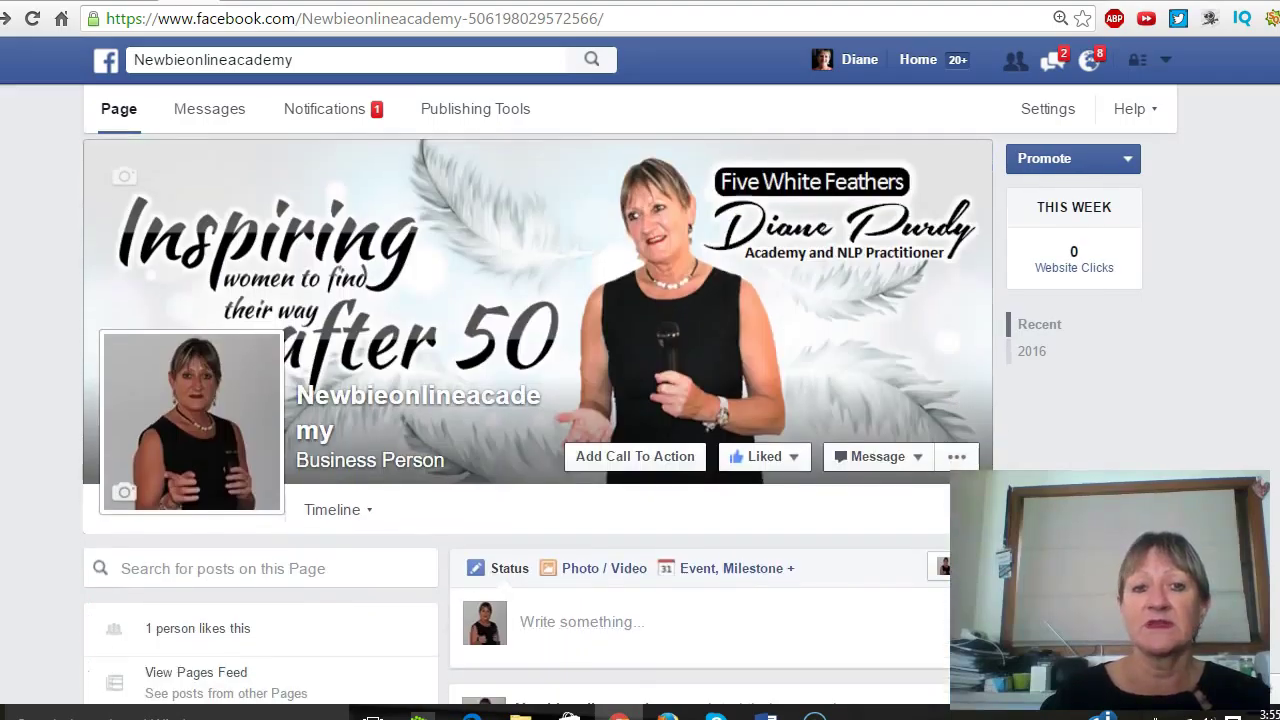